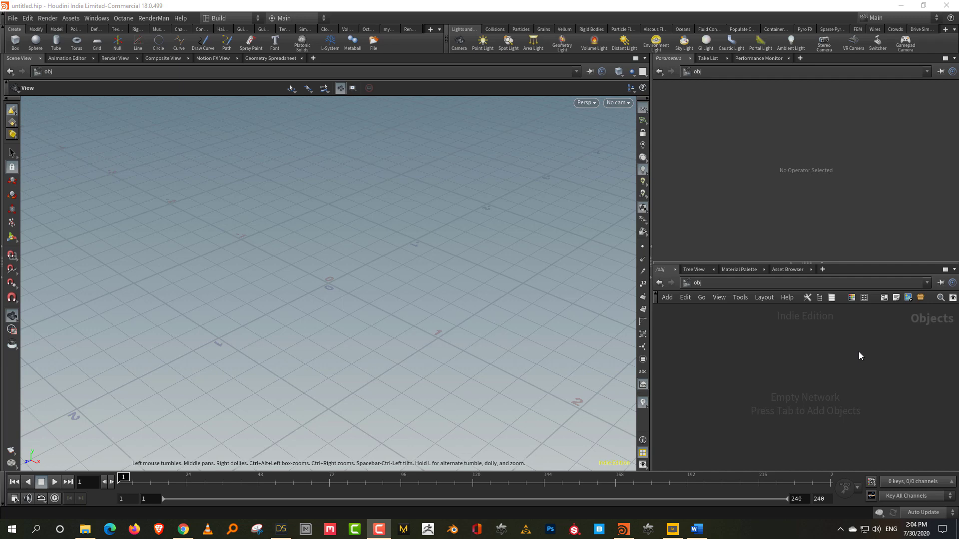
# Look over the empty untitled Houdini scene and its empty object-level network
pyautogui.moveTo(671, 364); pyautogui.dragTo(680, 380)
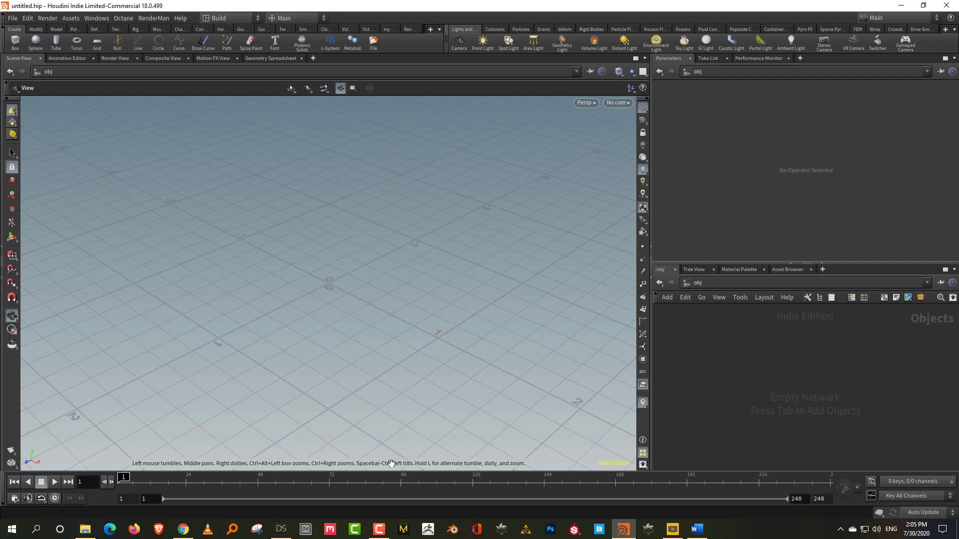
# Review the Word pyro outline, from the Basic setup heading through the full bullet list
pyautogui.click(697, 529)
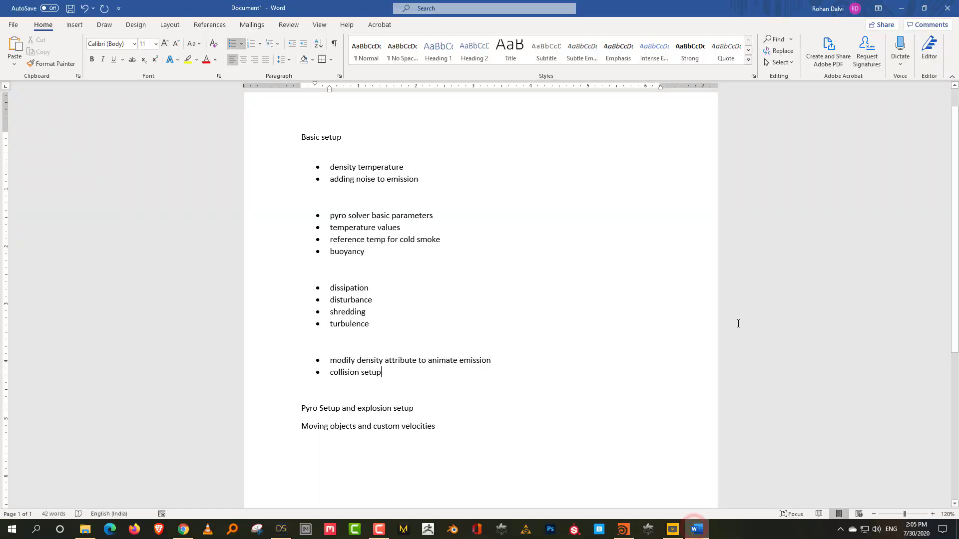
pyautogui.moveTo(355, 133); pyautogui.dragTo(294, 145)
pyautogui.click(361, 142)
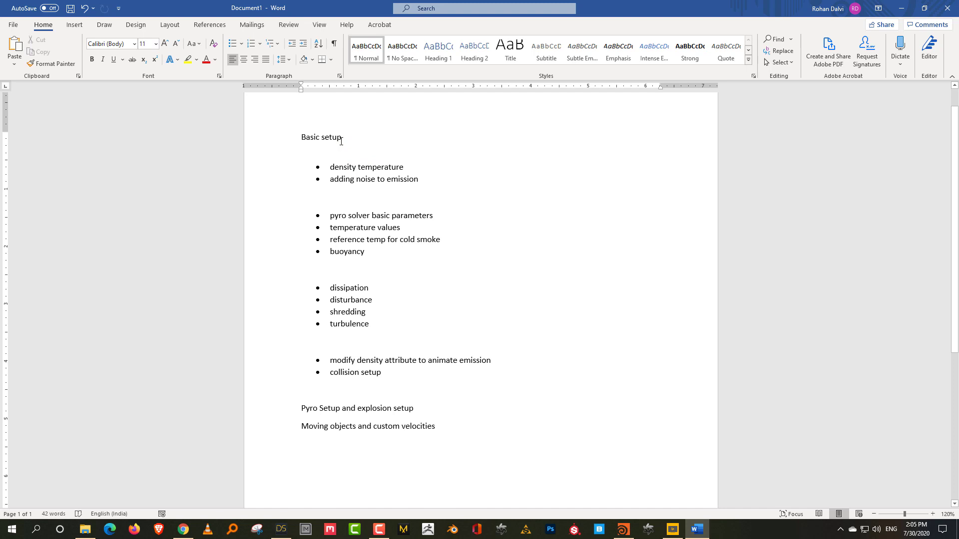
pyautogui.moveTo(302, 410); pyautogui.dragTo(418, 410)
pyautogui.click(340, 407)
pyautogui.moveTo(327, 170); pyautogui.dragTo(381, 194)
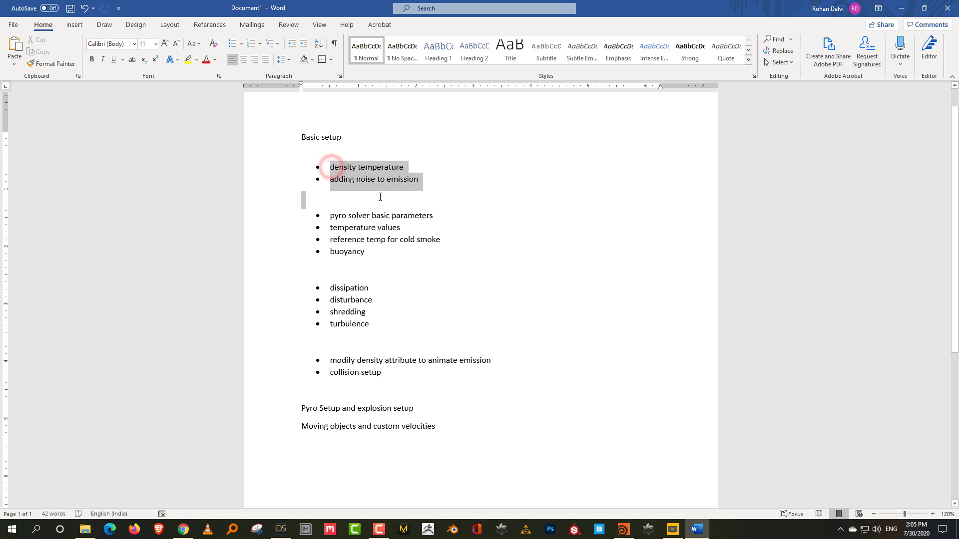
pyautogui.click(362, 175)
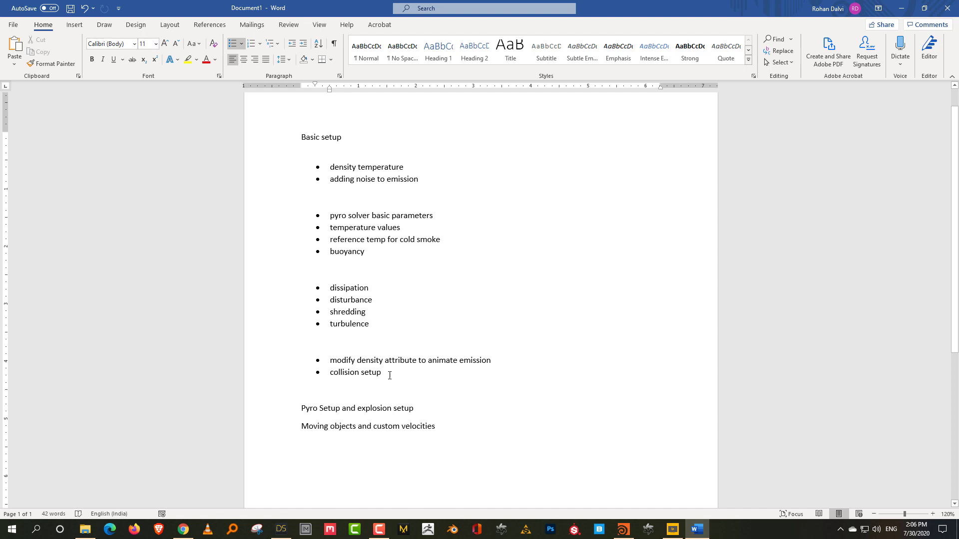
pyautogui.moveTo(390, 375); pyautogui.dragTo(351, 173)
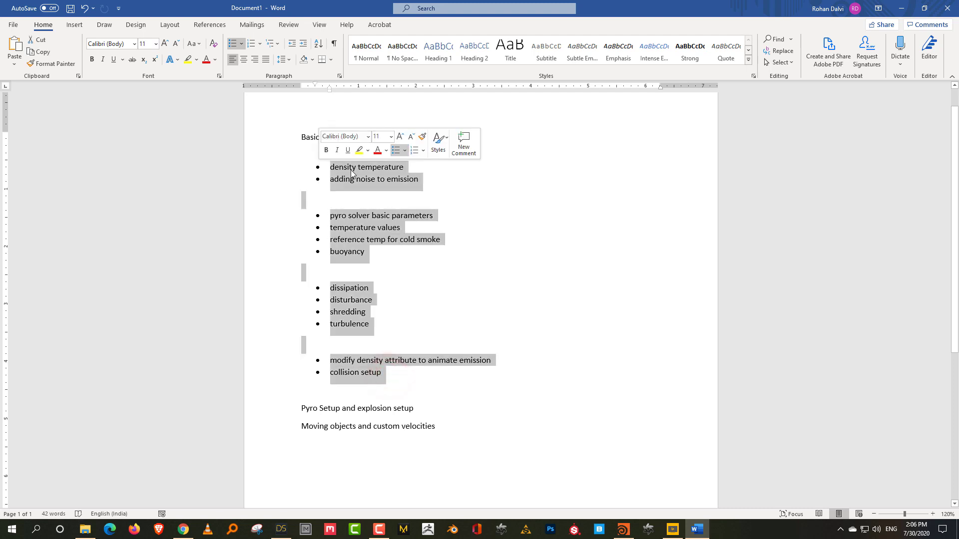
pyautogui.click(442, 195)
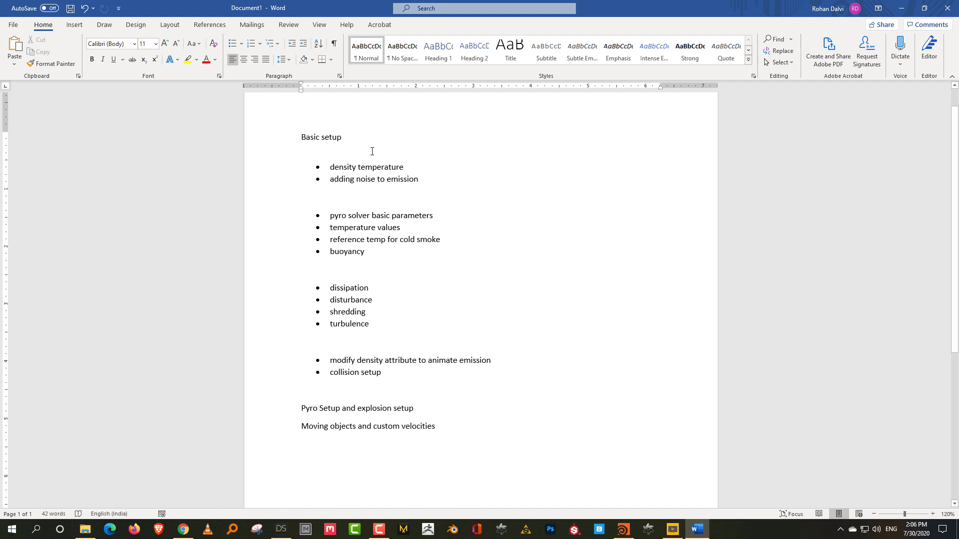
# Back in Houdini, resize the panes and create a sphere1 geometry object, then go inside it
pyautogui.click(623, 529)
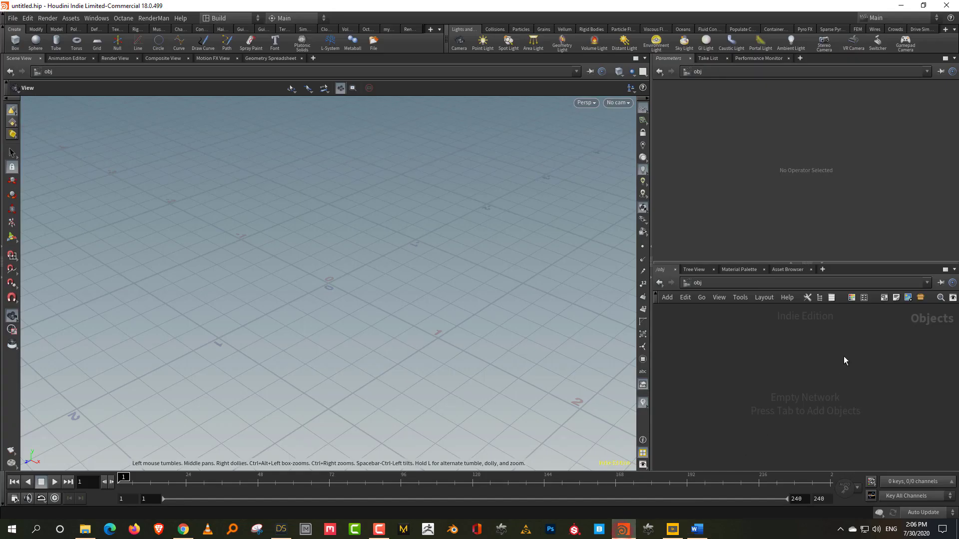
pyautogui.moveTo(734, 262); pyautogui.dragTo(734, 186)
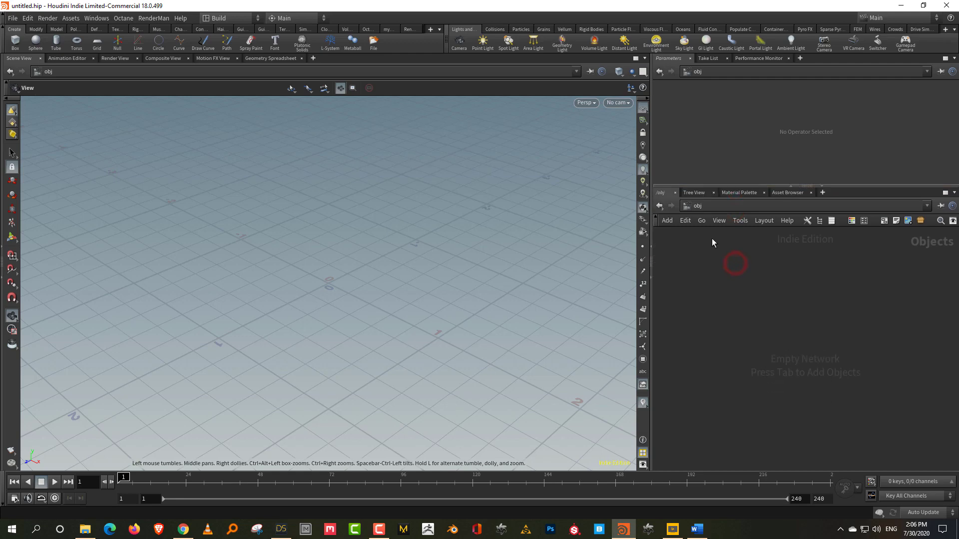
pyautogui.moveTo(650, 311); pyautogui.dragTo(612, 315)
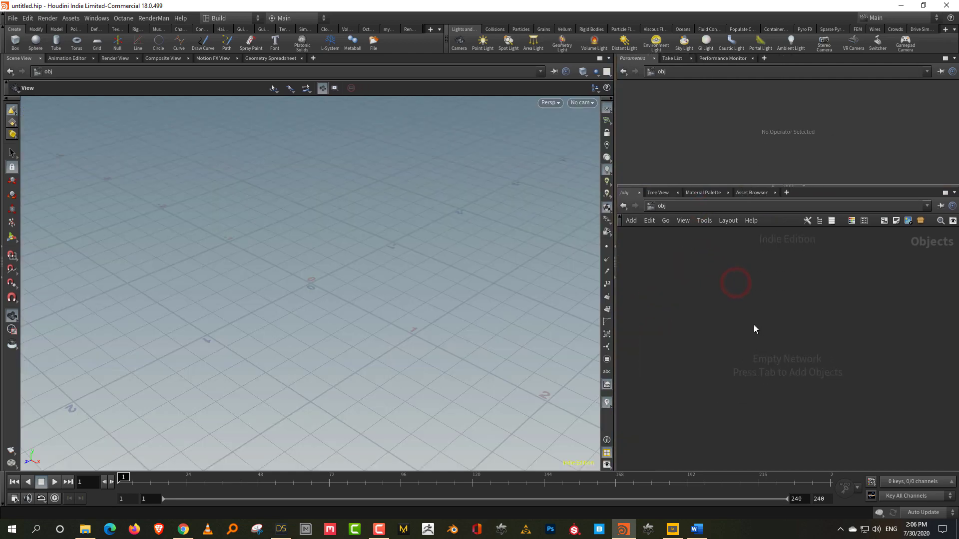
pyautogui.press('Tab')
pyautogui.write('sphere')
pyautogui.click(857, 214)
pyautogui.click(751, 291)
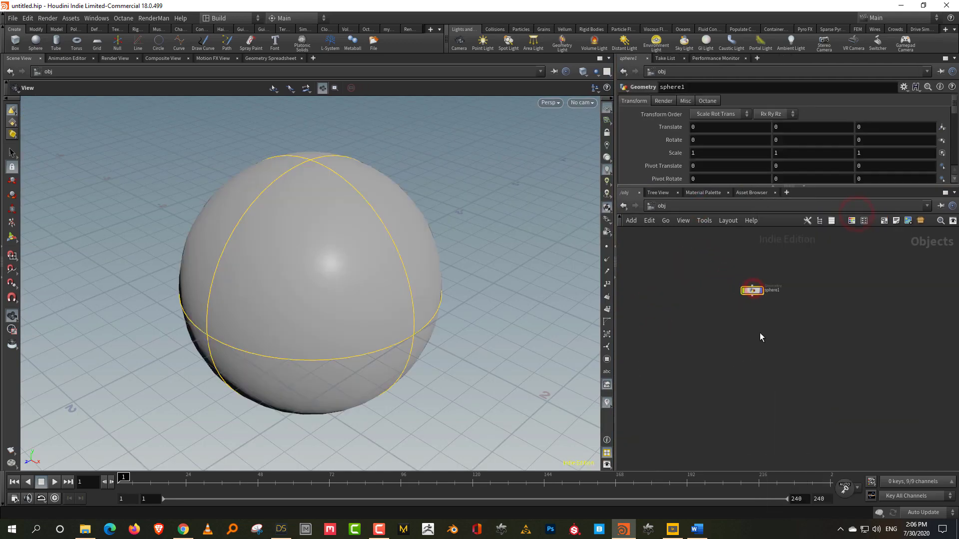
pyautogui.press('Return')
# Raise the sphere above the grid to a center Y of 1.00902
pyautogui.moveTo(410, 377); pyautogui.dragTo(454, 335)
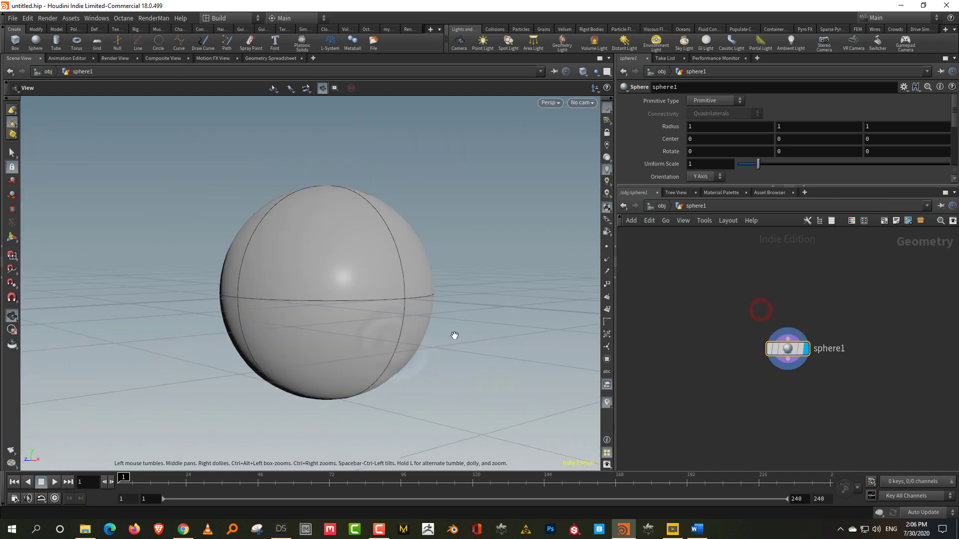
pyautogui.press('Return')
pyautogui.moveTo(334, 272); pyautogui.dragTo(359, 203)
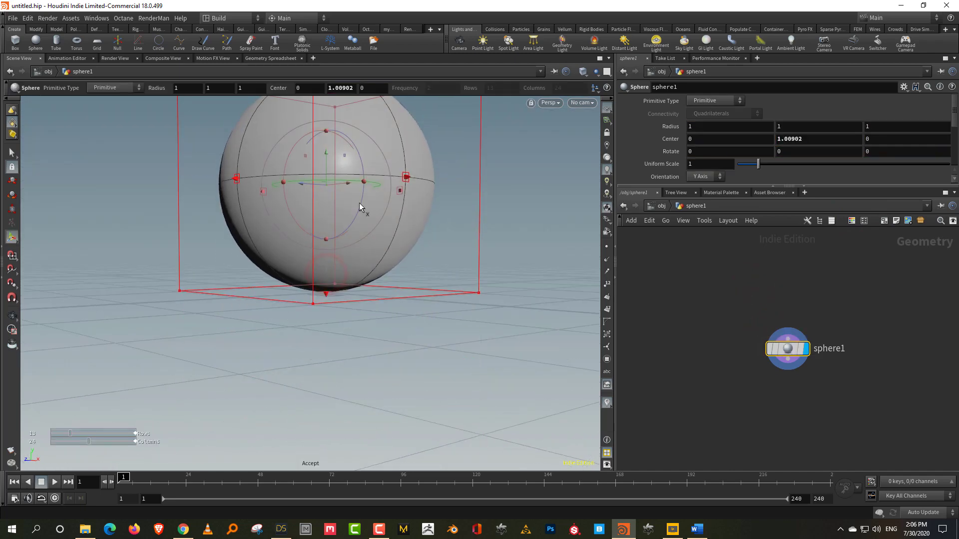
pyautogui.scroll(-3, 359, 203)
pyautogui.moveTo(332, 353); pyautogui.dragTo(372, 311)
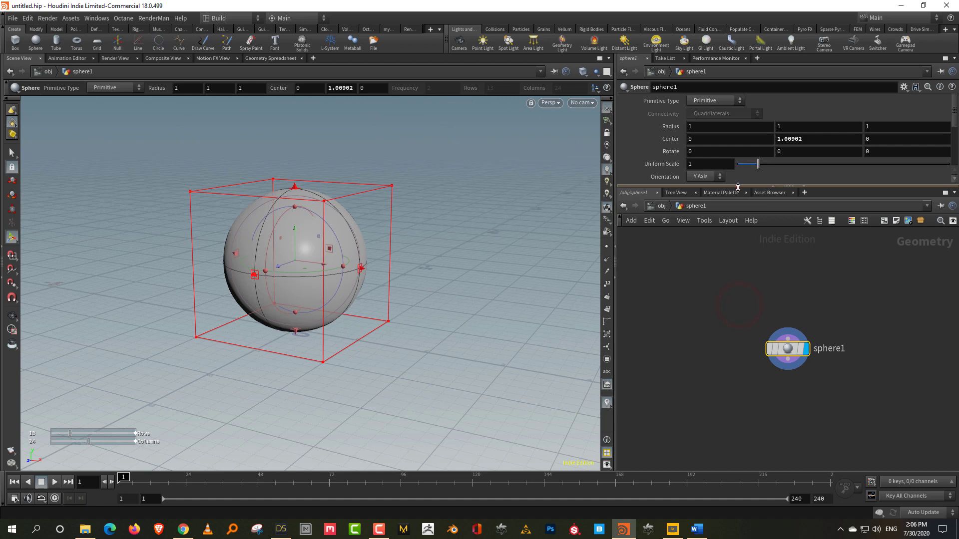
pyautogui.moveTo(738, 187); pyautogui.dragTo(738, 243)
pyautogui.press('Escape')
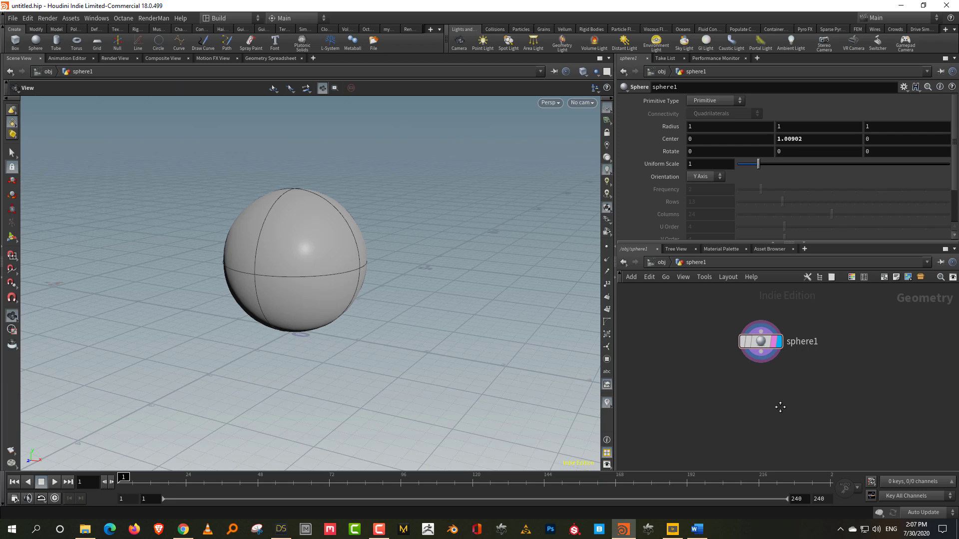
pyautogui.moveTo(779, 402); pyautogui.dragTo(763, 389, button='middle')
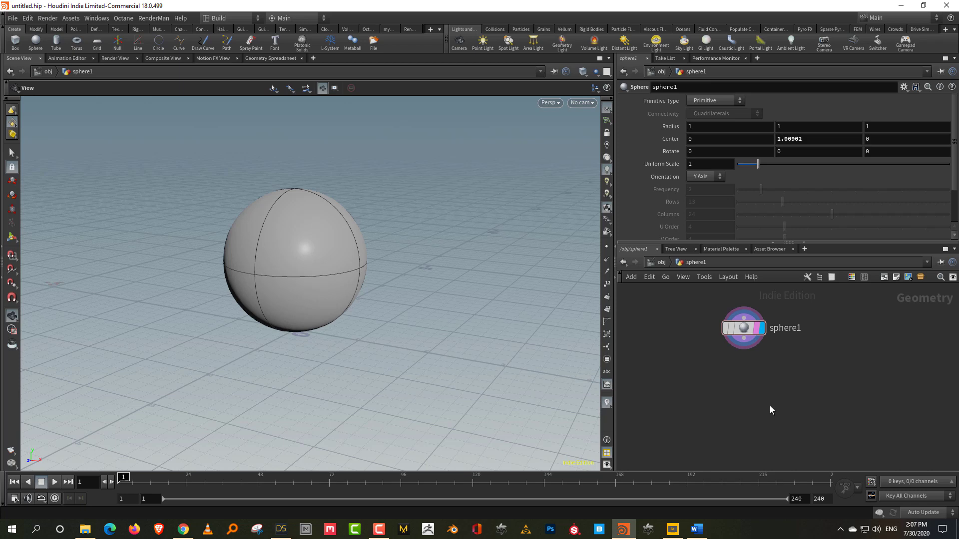
# Make the sphere a Polygon sphere with Frequency 10
pyautogui.moveTo(769, 406); pyautogui.dragTo(795, 405, button='middle')
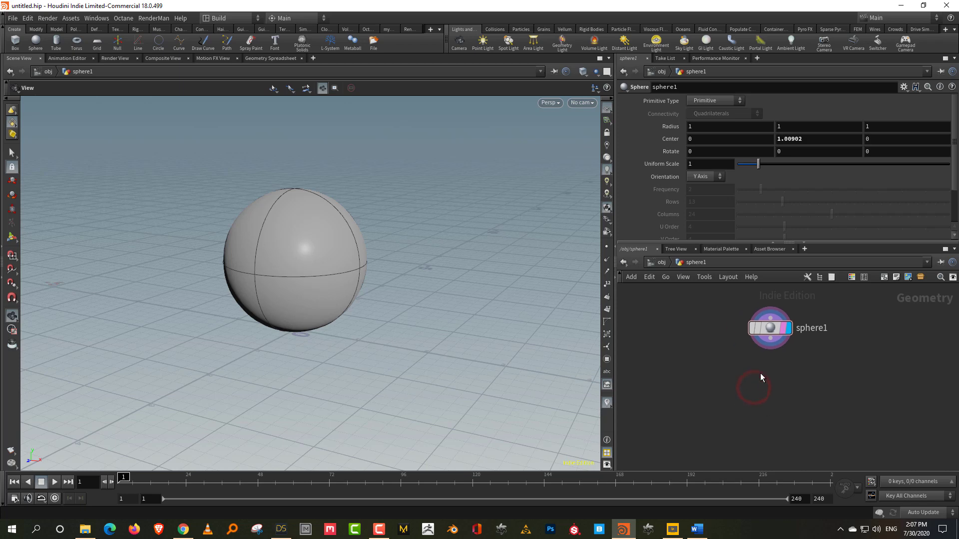
pyautogui.click(714, 100)
pyautogui.click(707, 123)
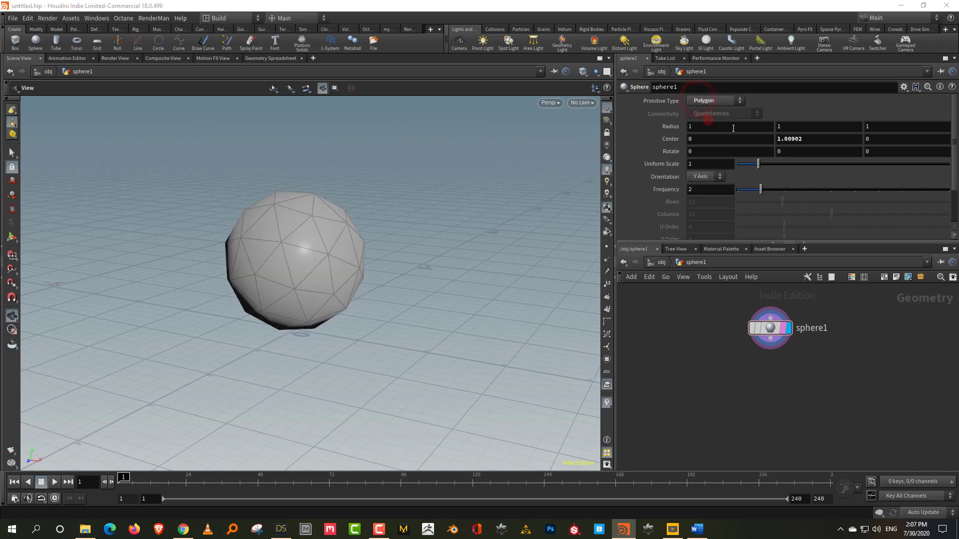
pyautogui.moveTo(780, 189); pyautogui.dragTo(941, 192)
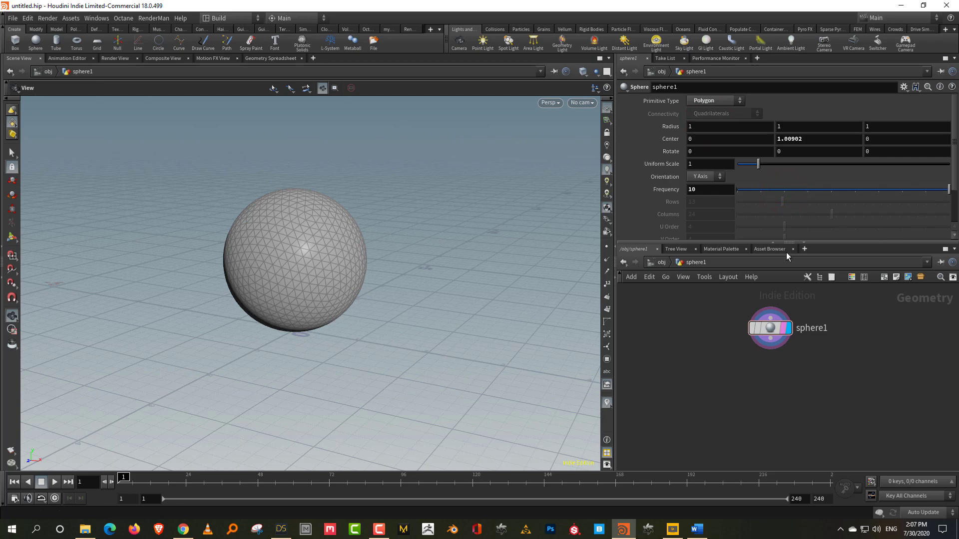
# Add a pyrosource1 node below sphere1, leaving its mode unchanged
pyautogui.press('Tab')
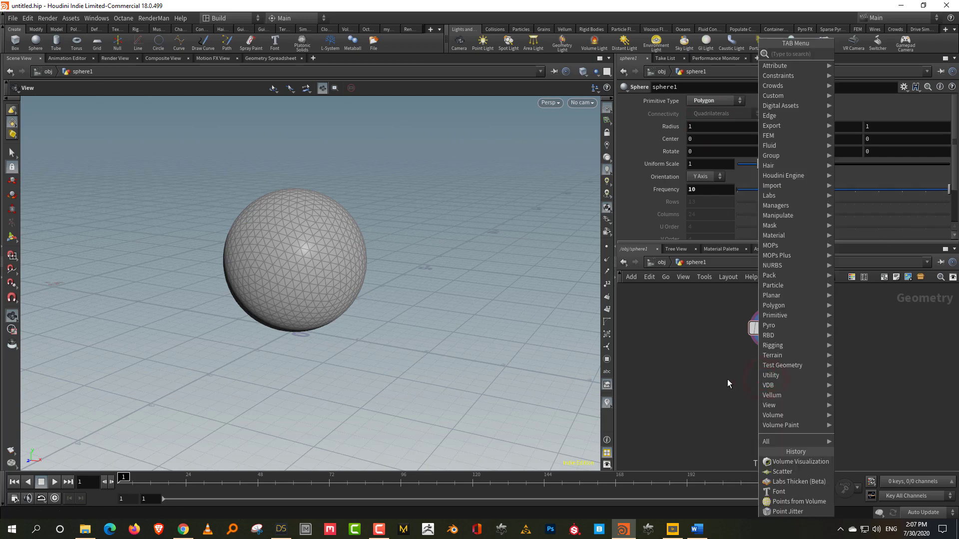
pyautogui.write('pyro')
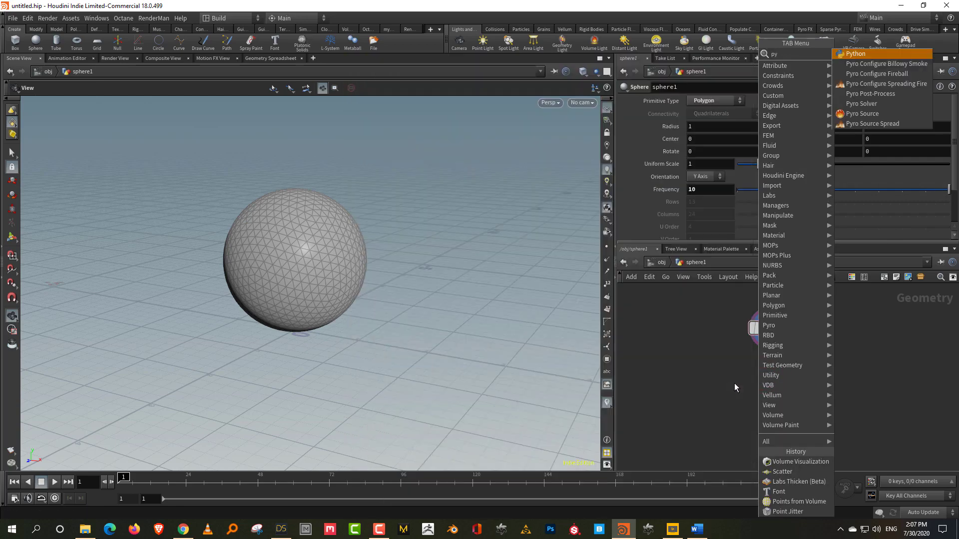
pyautogui.click(901, 104)
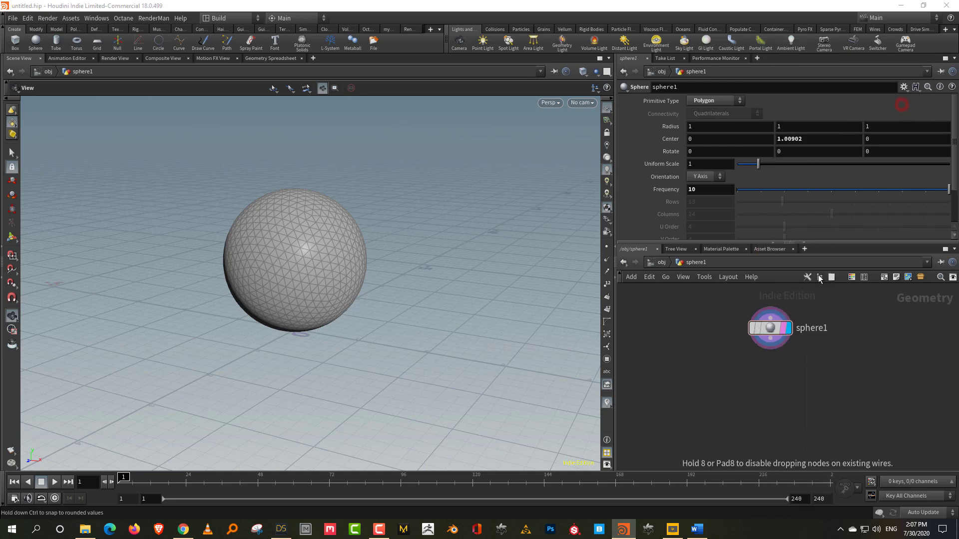
pyautogui.click(745, 402)
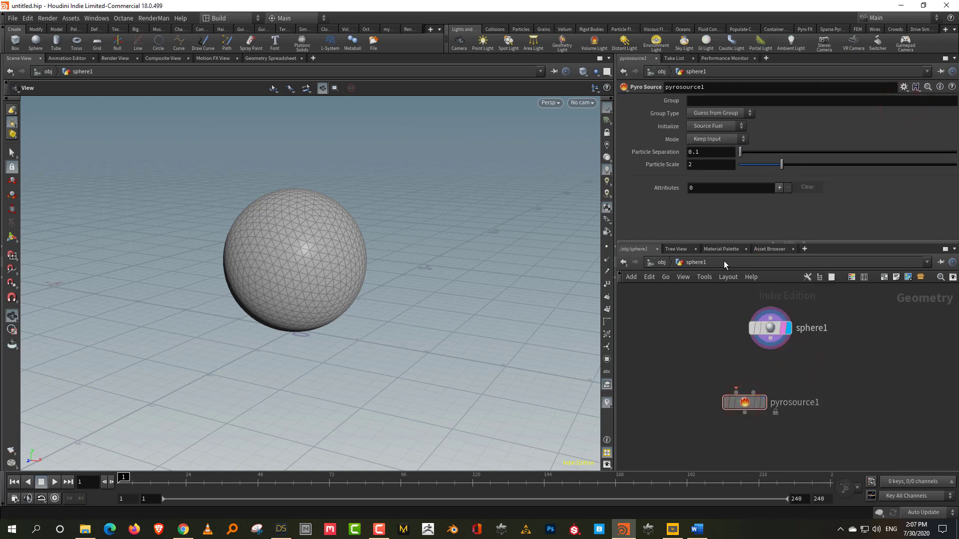
pyautogui.moveTo(731, 241); pyautogui.dragTo(731, 260)
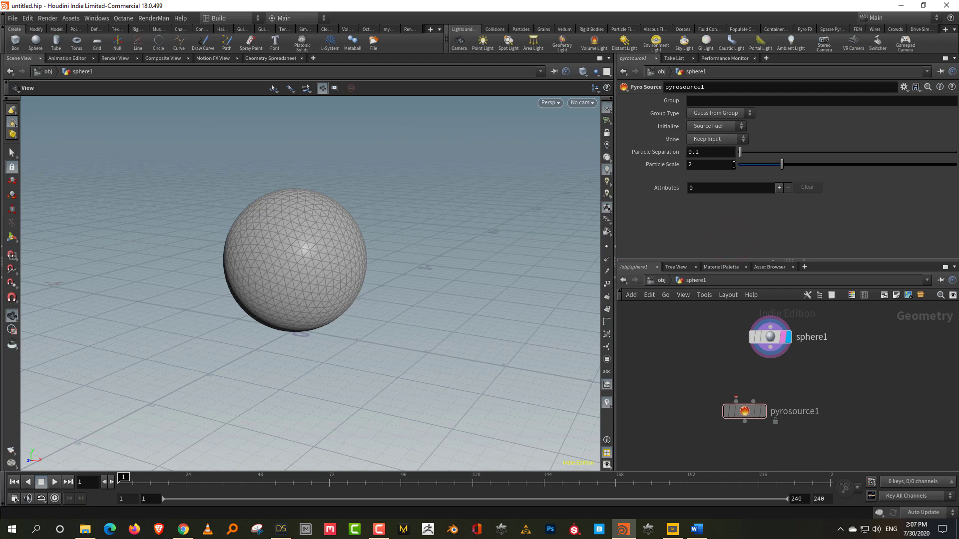
pyautogui.click(726, 143)
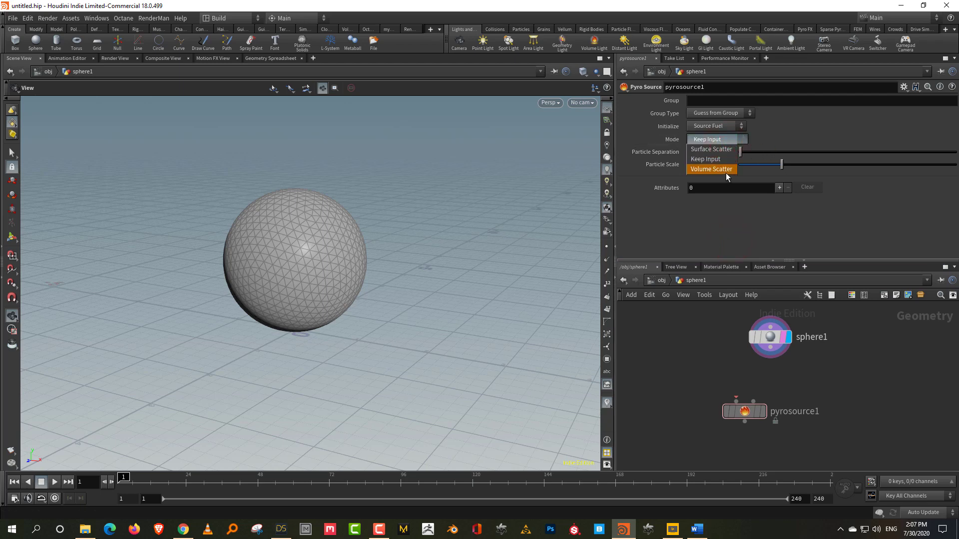
pyautogui.click(815, 124)
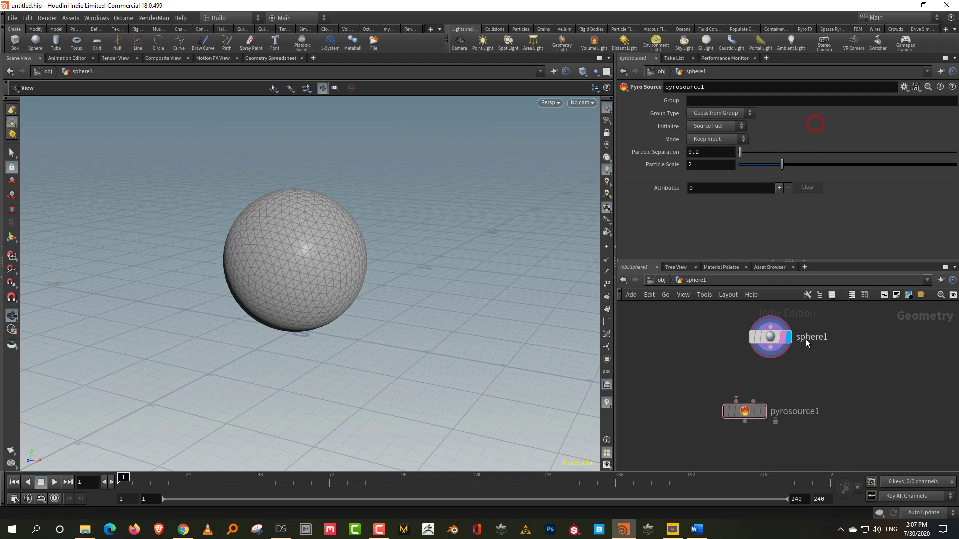
# Wire sphere1 into pyrosource1 and display its scattered points
pyautogui.click(771, 348)
pyautogui.click(736, 400)
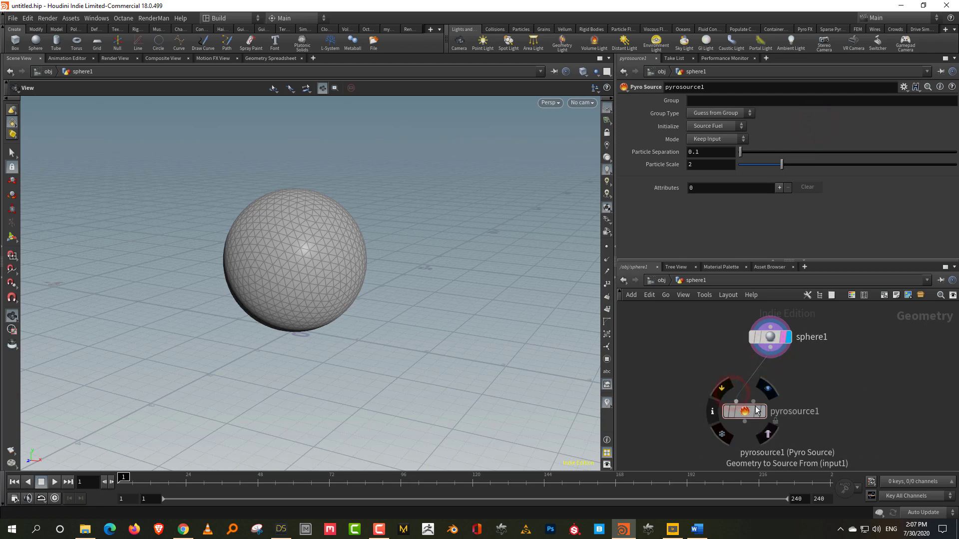
pyautogui.click(762, 411)
pyautogui.moveTo(756, 410); pyautogui.dragTo(795, 404)
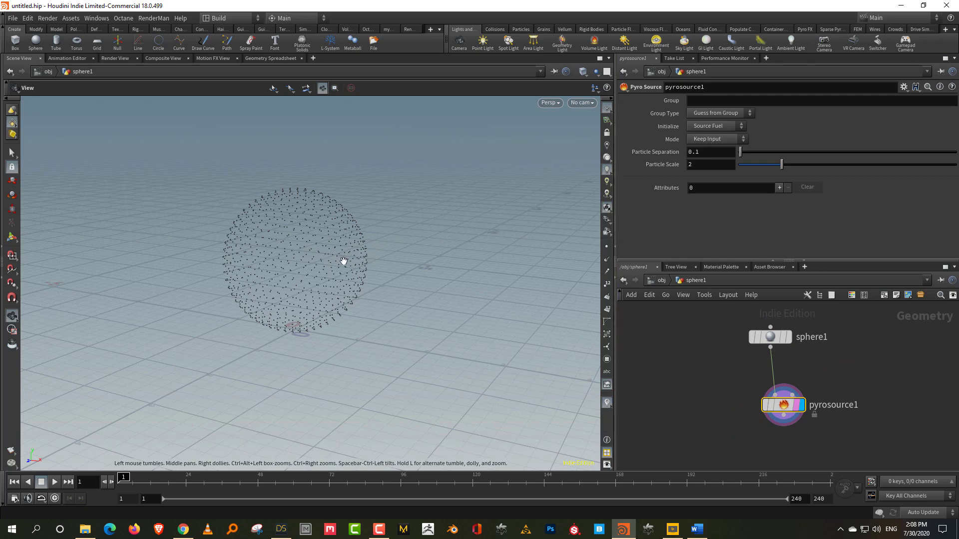
# Check how sphere1's Frequency affects the scattered points, then reselect pyrosource1
pyautogui.click(387, 263)
pyautogui.moveTo(709, 369); pyautogui.dragTo(839, 270)
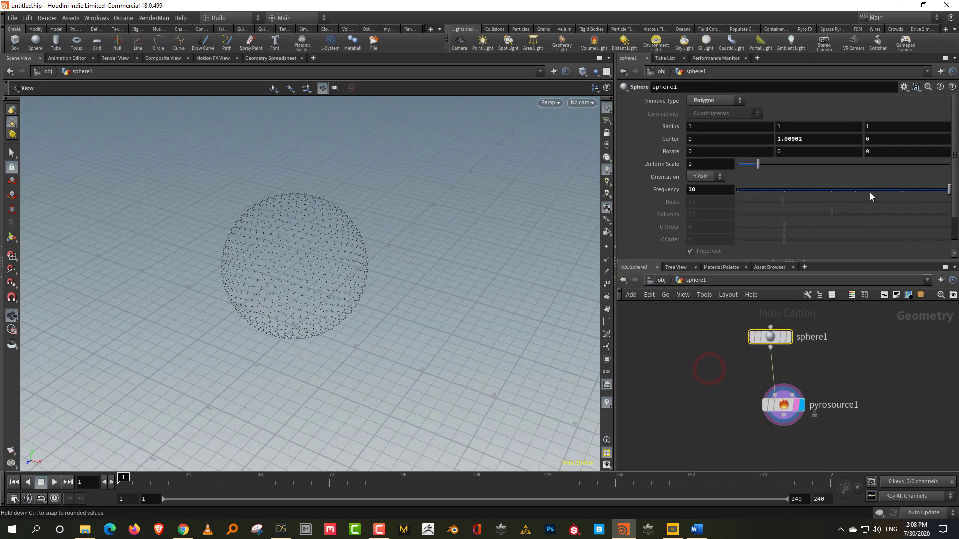
pyautogui.moveTo(870, 194)
pyautogui.mouseDown()
pyautogui.moveTo(823, 195)
pyautogui.moveTo(879, 193)
pyautogui.mouseUp()
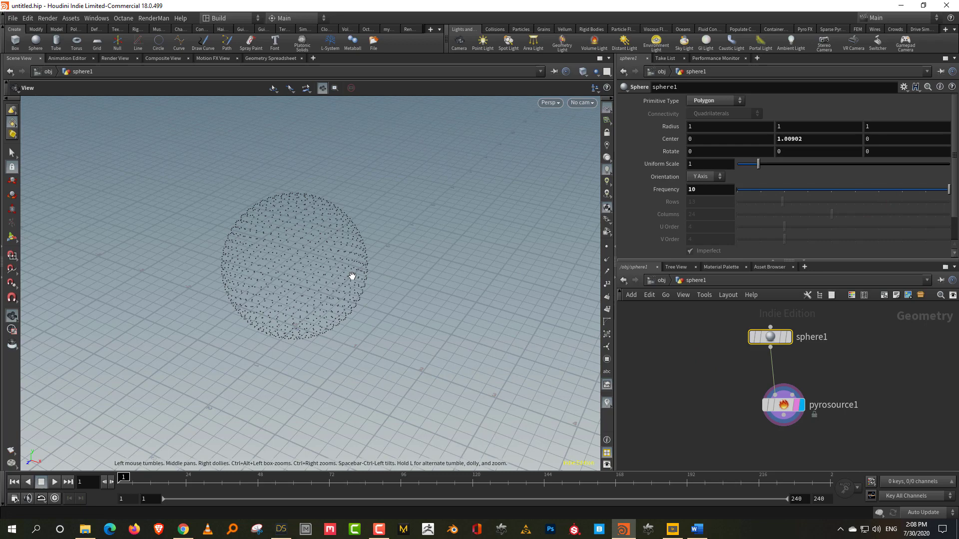
pyautogui.moveTo(352, 276); pyautogui.dragTo(334, 241)
pyautogui.click(783, 404)
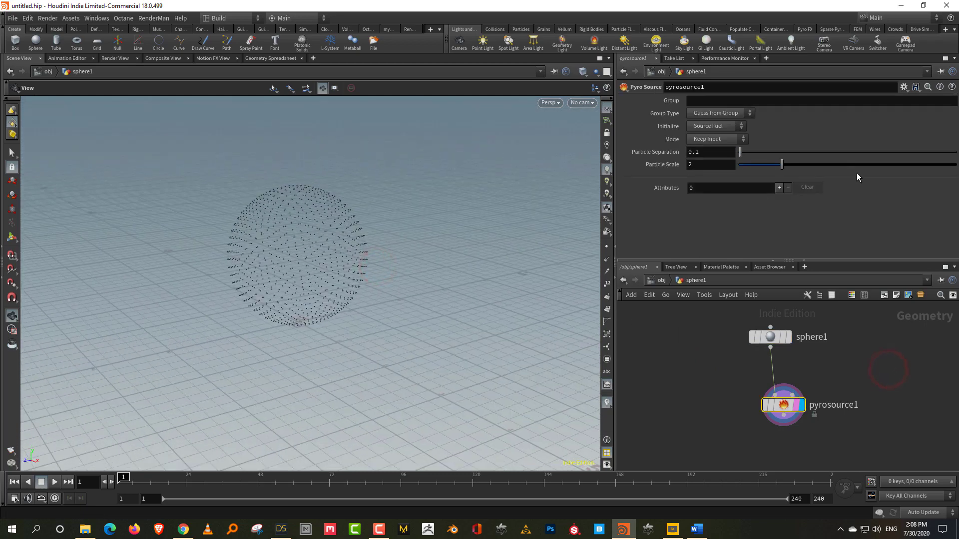
pyautogui.click(717, 126)
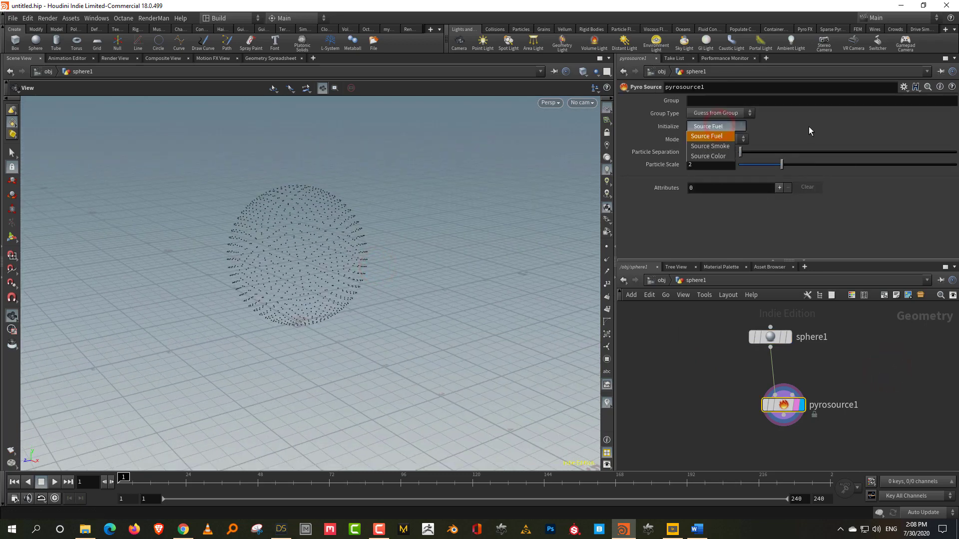
# Compare pyrosource1's Source Smoke and Source Fuel initializations and their attribute lists
pyautogui.click(711, 147)
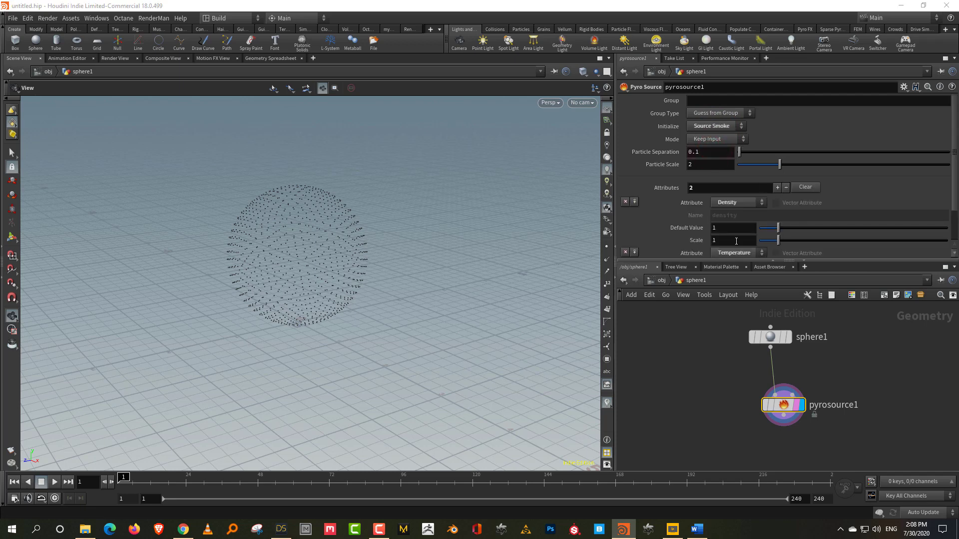
pyautogui.scroll(-2, 849, 164)
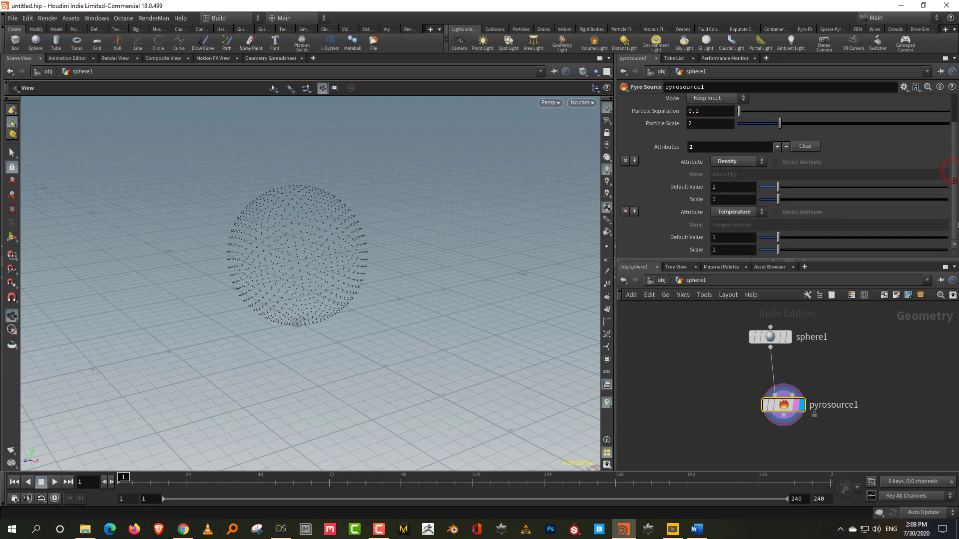
pyautogui.scroll(2, 774, 158)
pyautogui.scroll(-2, 733, 152)
pyautogui.scroll(3, 936, 150)
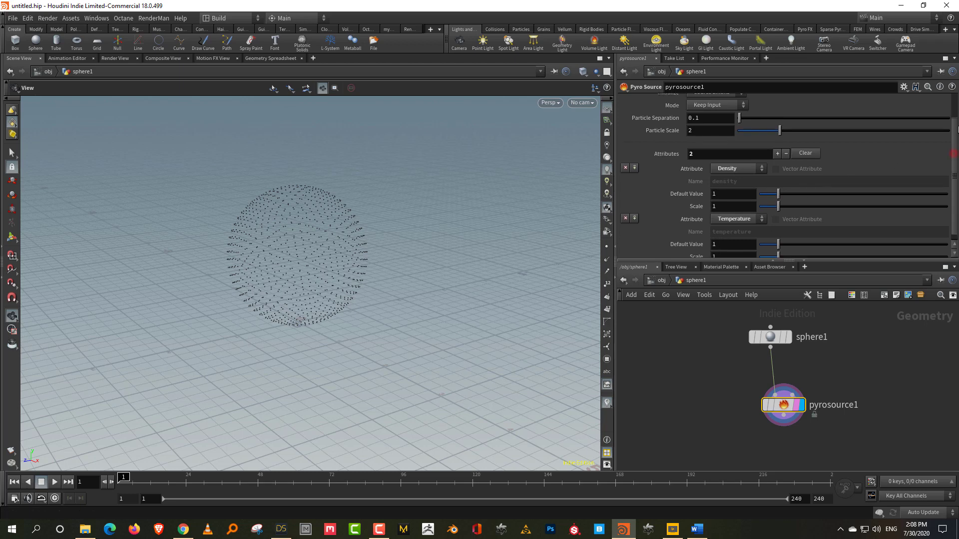
pyautogui.click(724, 126)
pyautogui.click(728, 139)
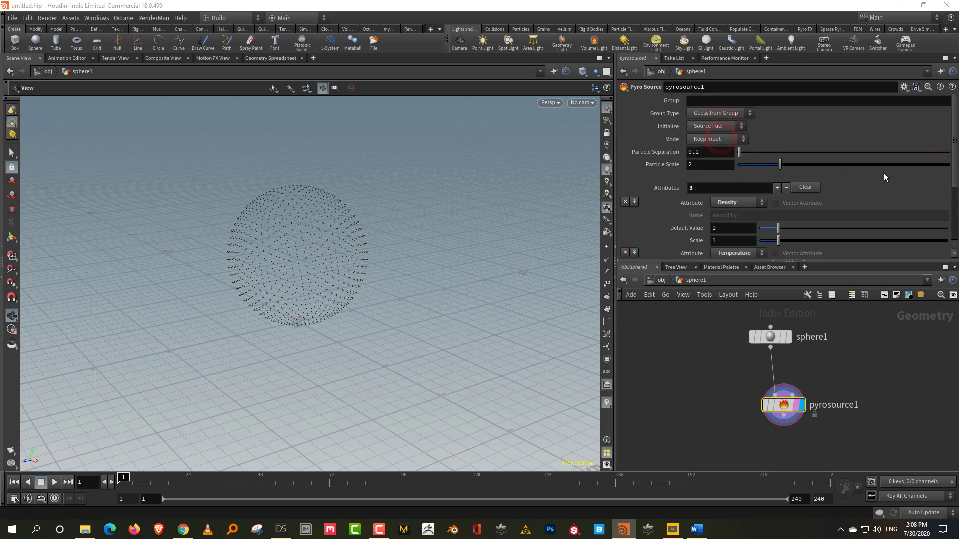
pyautogui.scroll(-3, 735, 216)
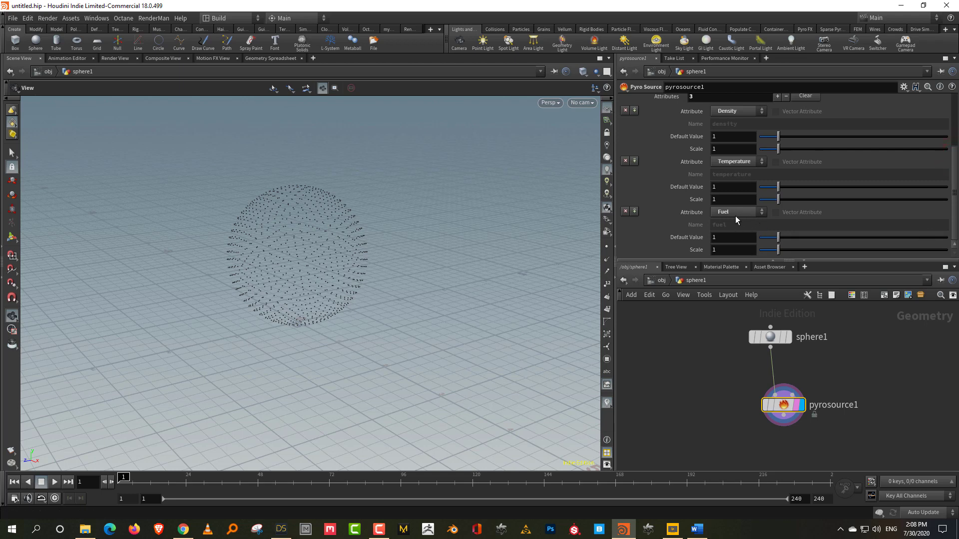
pyautogui.moveTo(953, 183); pyautogui.dragTo(939, 118)
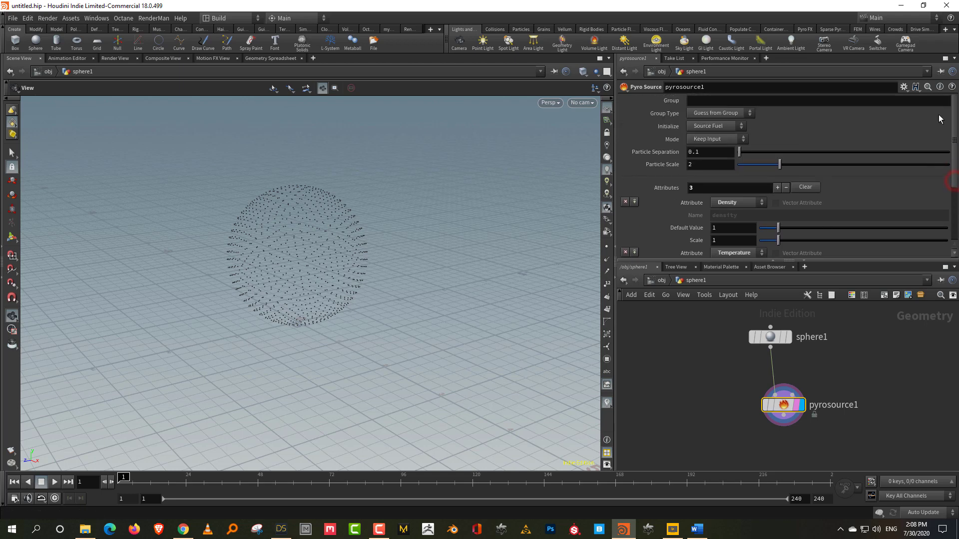
# Set Initialize back to Source Smoke and remove Fuel, keeping density and temperature
pyautogui.click(725, 126)
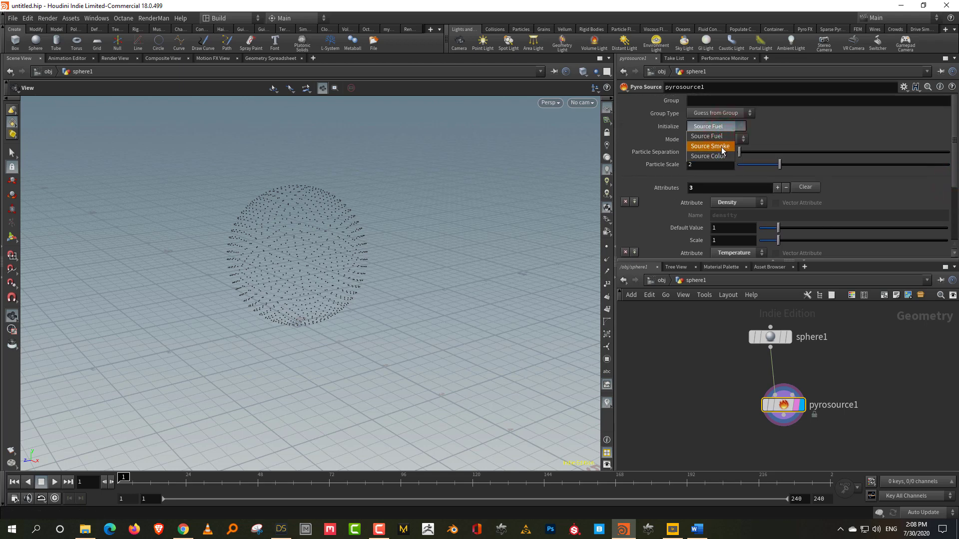
pyautogui.click(720, 148)
pyautogui.scroll(-3, 838, 209)
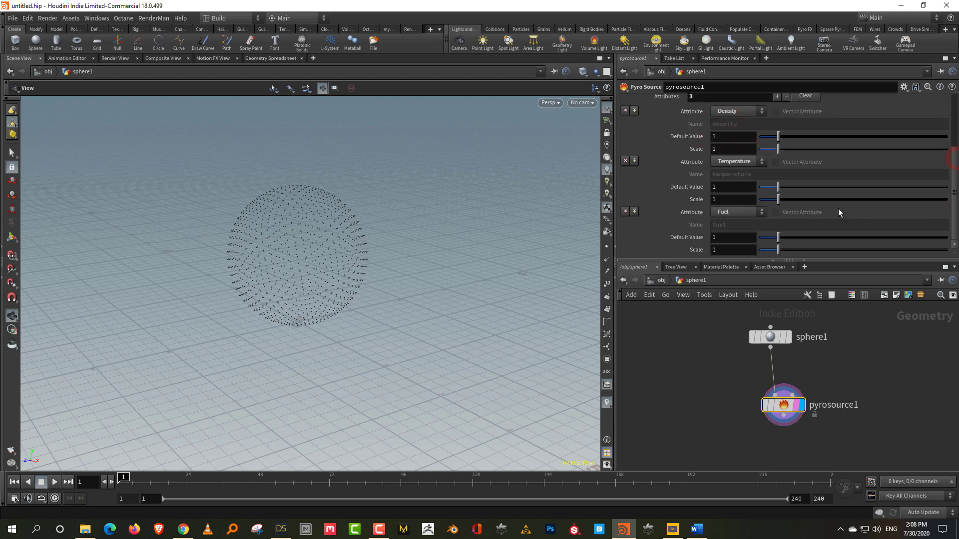
pyautogui.click(625, 211)
pyautogui.moveTo(952, 175); pyautogui.dragTo(950, 123)
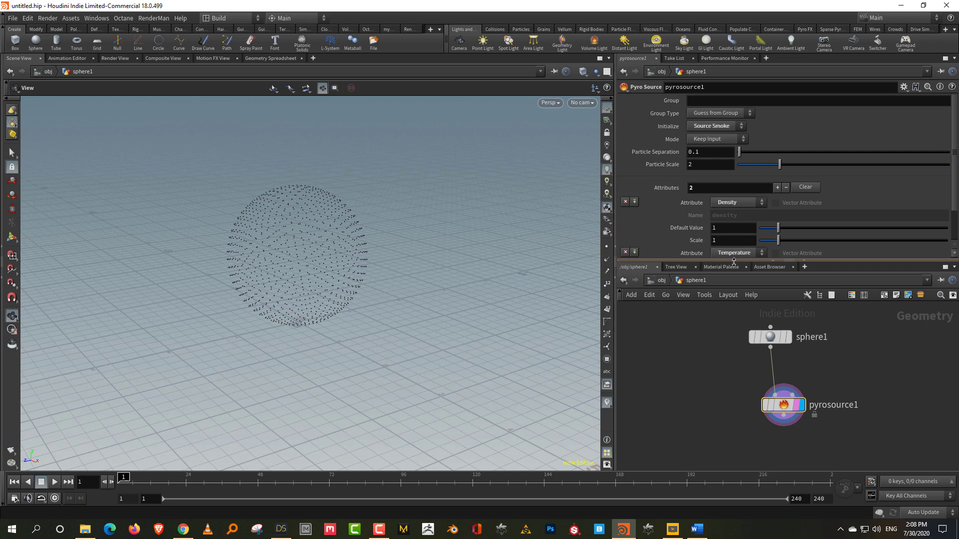
pyautogui.moveTo(739, 259); pyautogui.dragTo(739, 223)
pyautogui.scroll(-2, 834, 384)
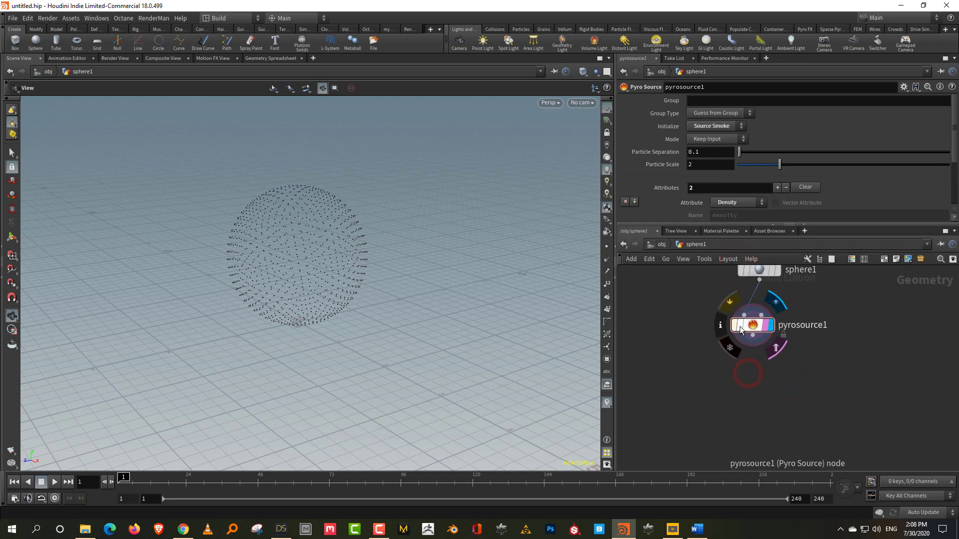
# Add a Volume Rasterize Attributes node fed by pyrosource1 and display its output
pyautogui.press('Tab')
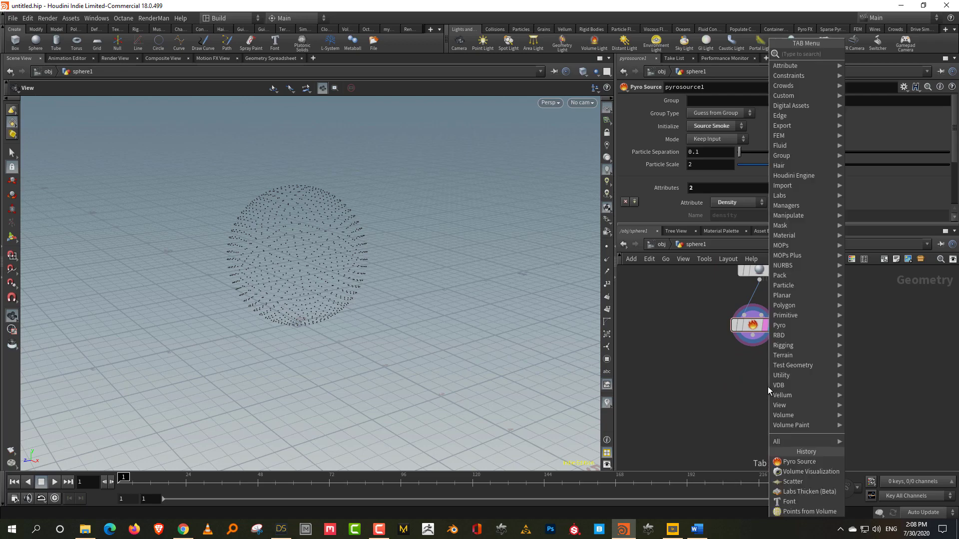
pyautogui.write('raster')
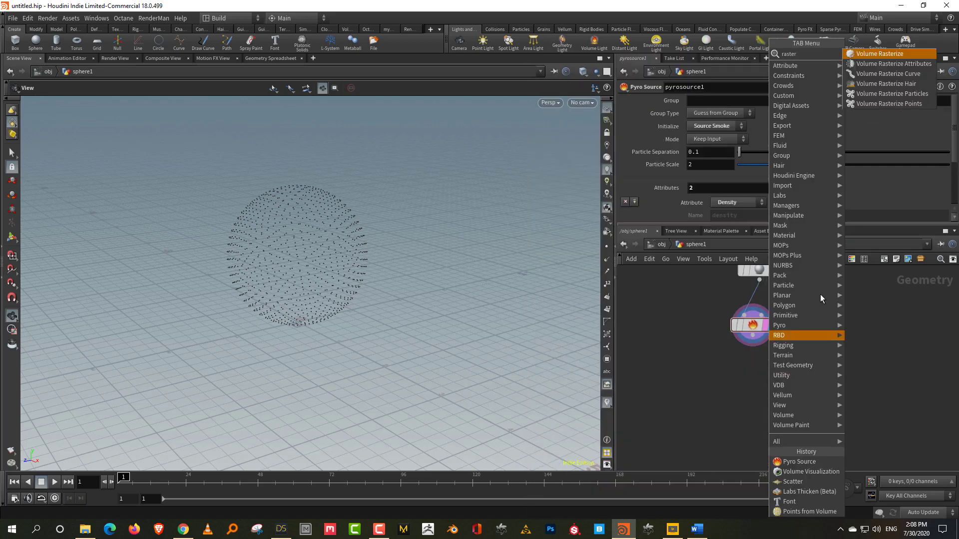
pyautogui.click(906, 64)
pyautogui.click(765, 419)
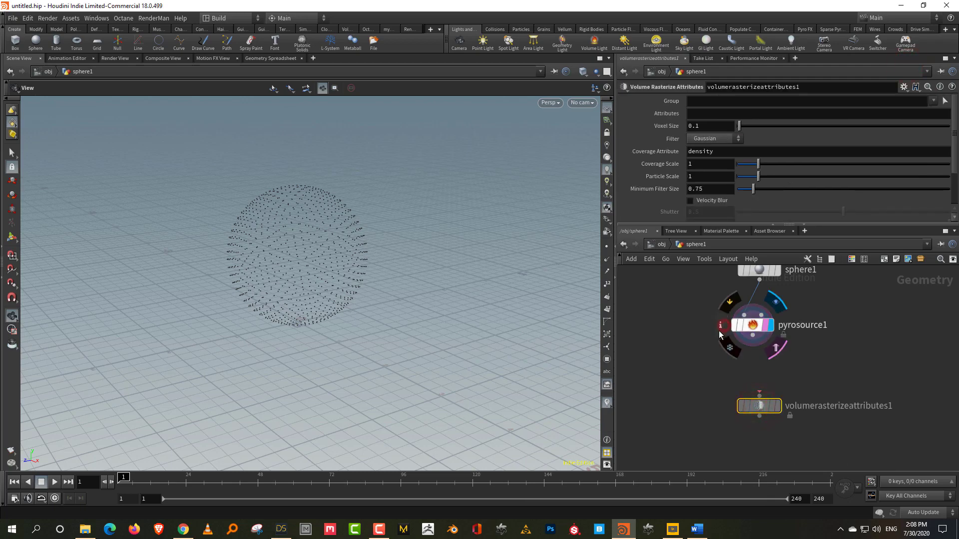
pyautogui.click(706, 303)
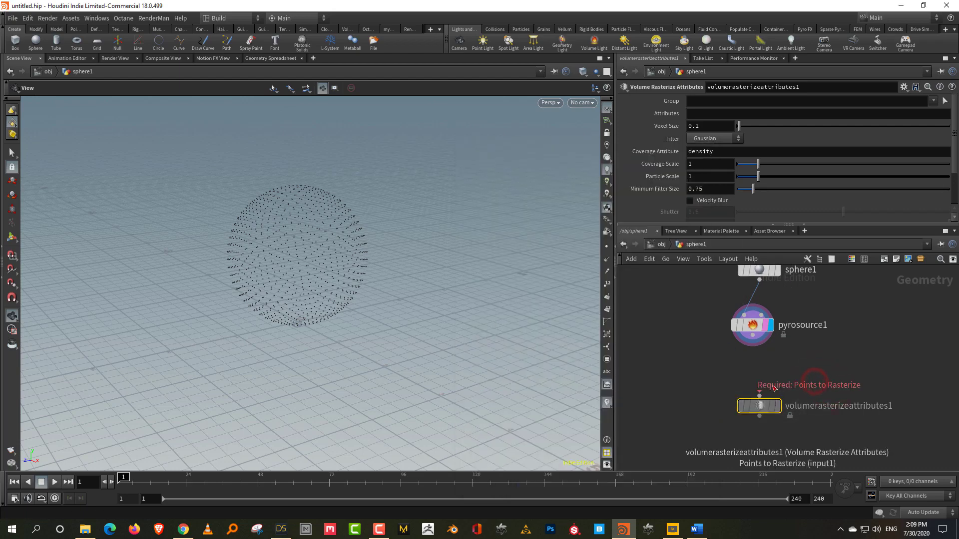
pyautogui.moveTo(753, 336); pyautogui.dragTo(759, 396)
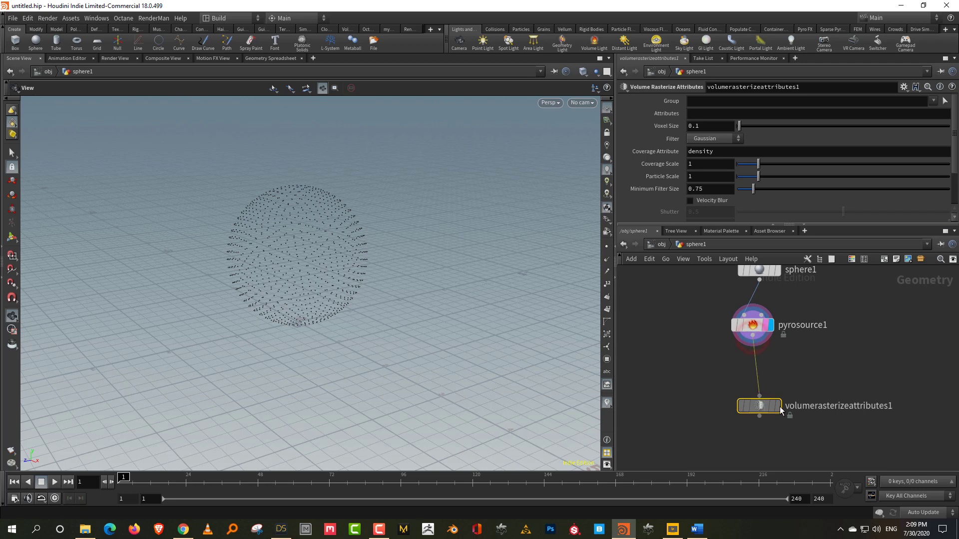
pyautogui.click(779, 407)
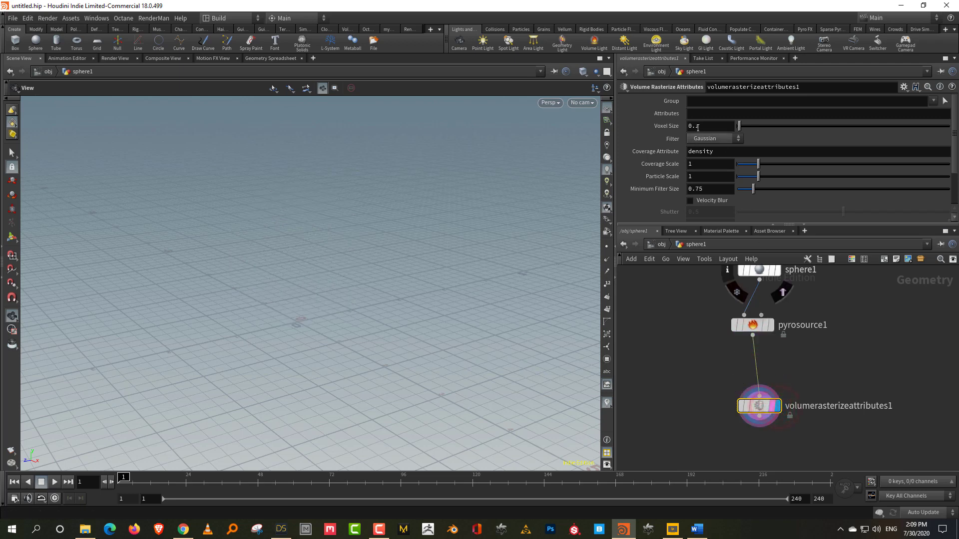
# Rasterize the 'density temperature' attributes with Particle Scale 0.45
pyautogui.click(689, 114)
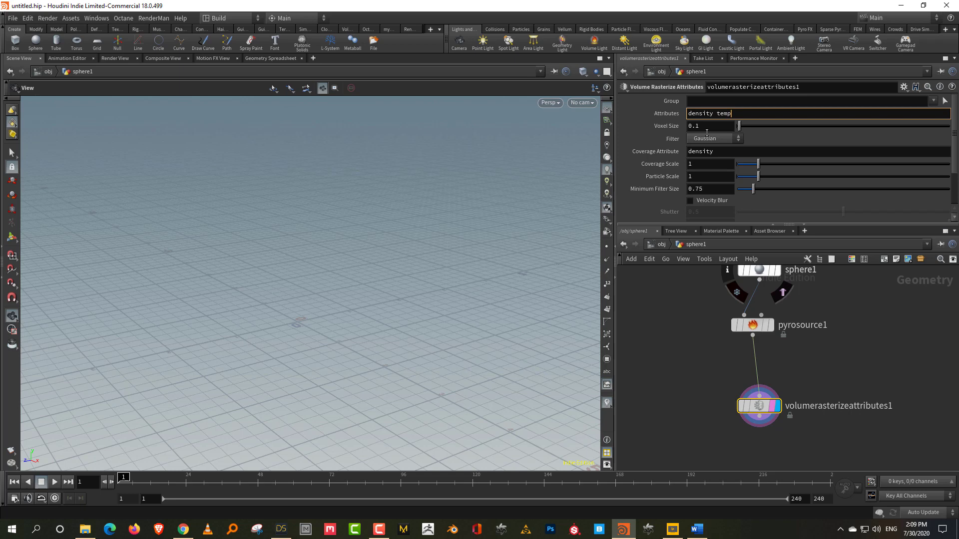
pyautogui.press('Return')
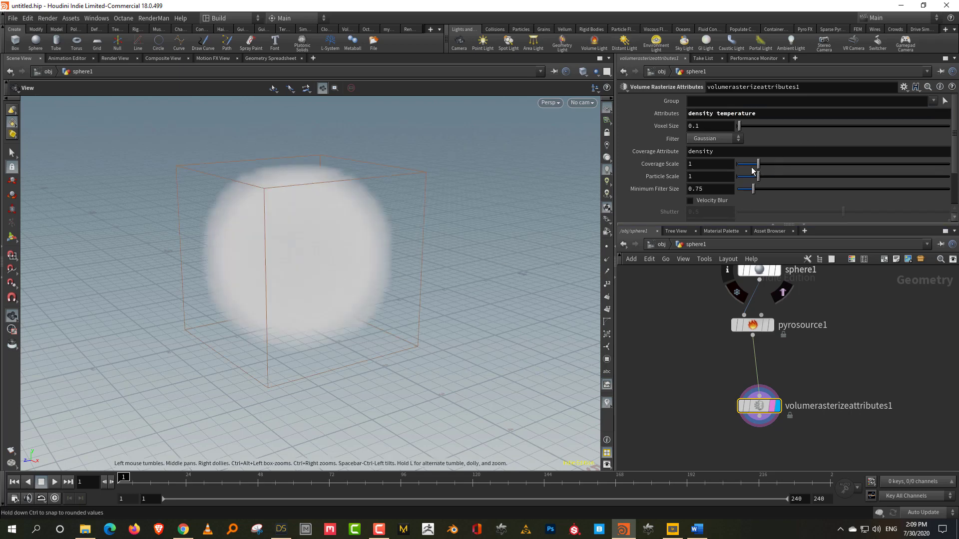
pyautogui.moveTo(758, 178); pyautogui.dragTo(740, 178)
pyautogui.moveTo(449, 230); pyautogui.dragTo(508, 353)
pyautogui.moveTo(803, 413); pyautogui.dragTo(785, 333, button='middle')
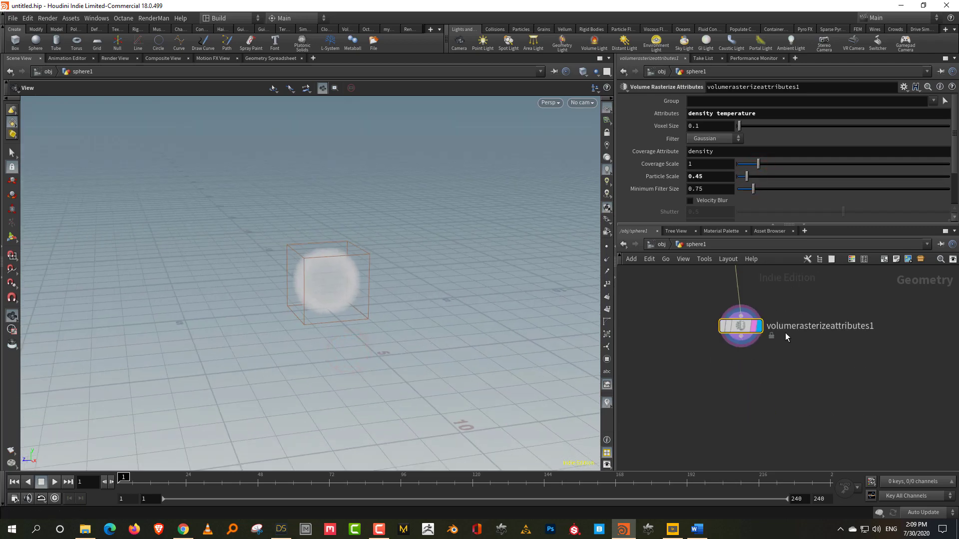
pyautogui.press('Tab')
pyautogui.write('pyro')
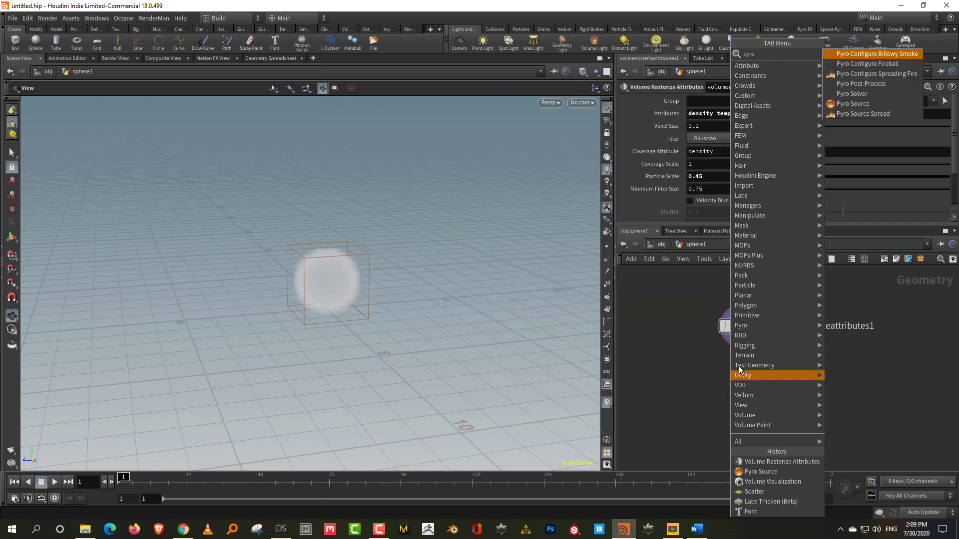
# Add a pyrosolver1 node below the rasterize node and display its result
pyautogui.click(862, 96)
pyautogui.click(729, 410)
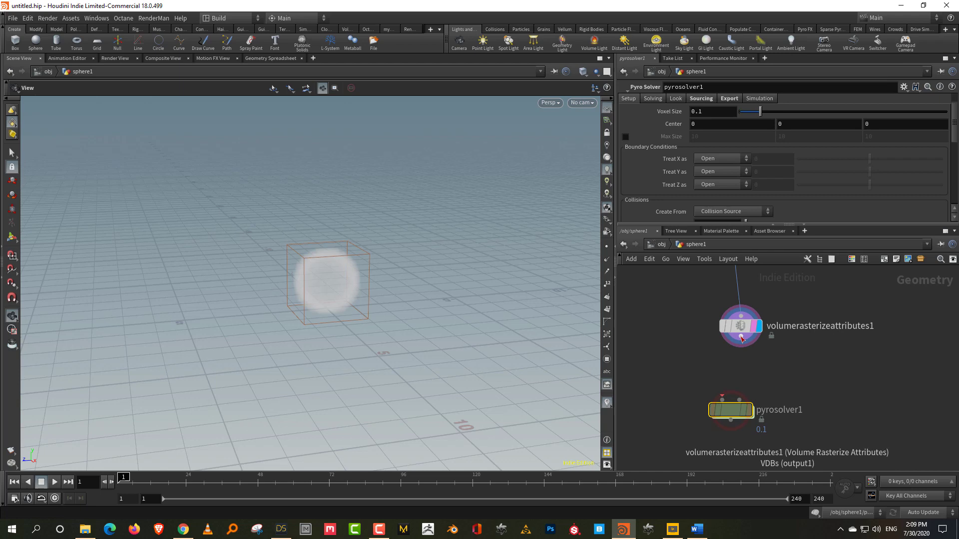
pyautogui.click(743, 412)
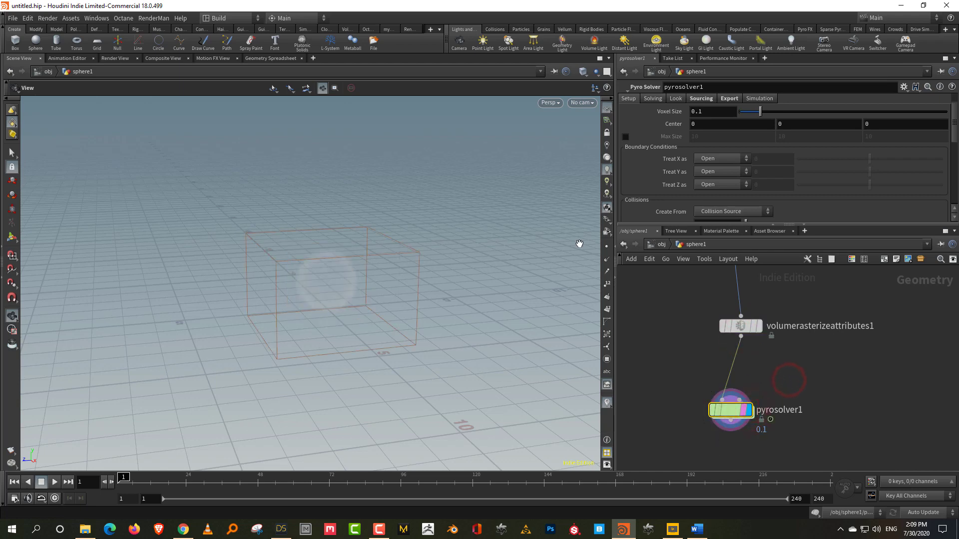
# Run the smoke simulation to frame 49 and zoom in on its container
pyautogui.click(53, 483)
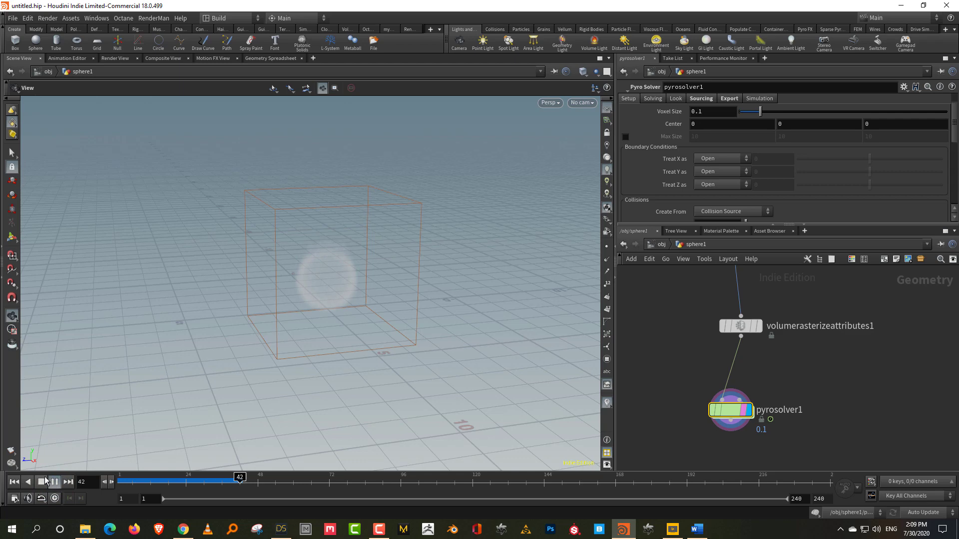
pyautogui.click(53, 481)
pyautogui.scroll(5, 332, 273)
pyautogui.scroll(-2, 364, 237)
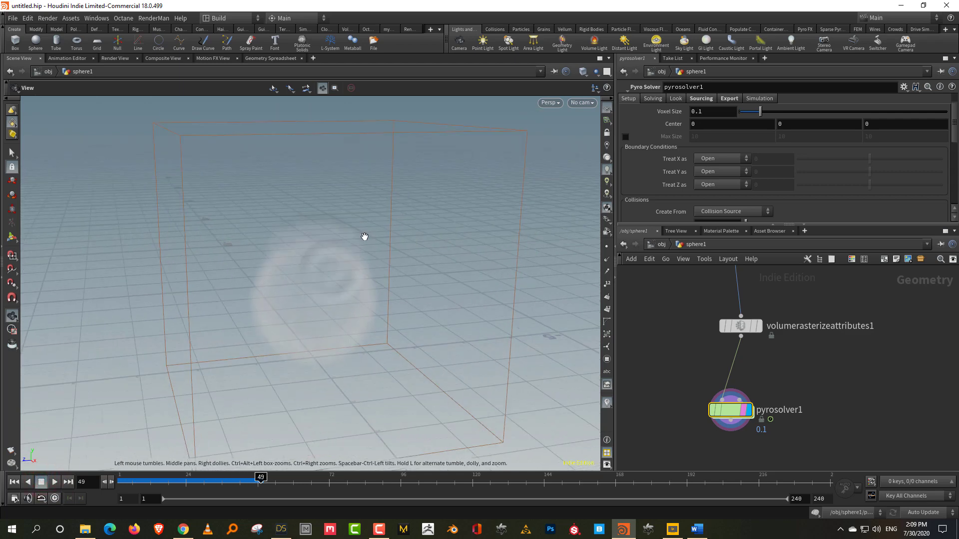
pyautogui.scroll(2, 343, 272)
pyautogui.moveTo(342, 272); pyautogui.dragTo(485, 272)
pyautogui.moveTo(738, 225); pyautogui.dragTo(745, 248)
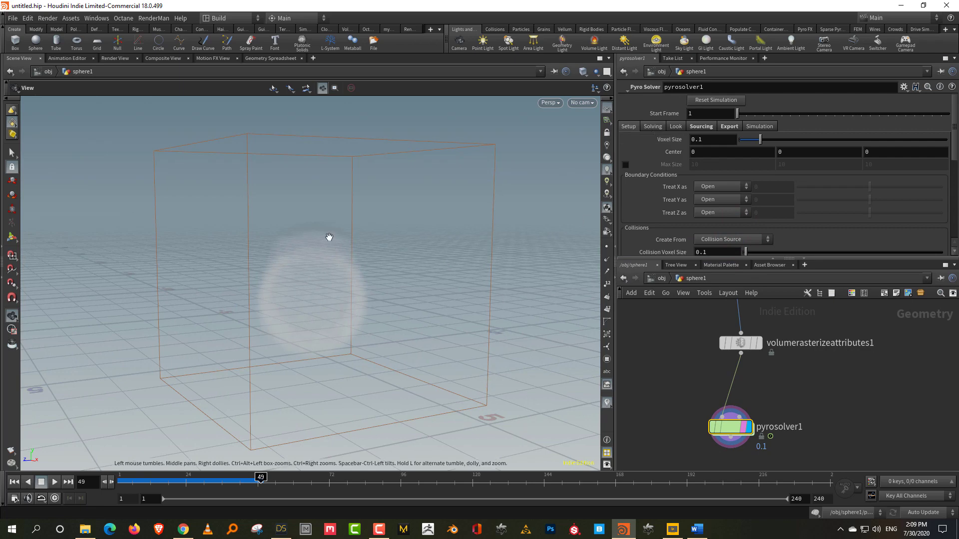
pyautogui.moveTo(338, 293); pyautogui.dragTo(324, 269)
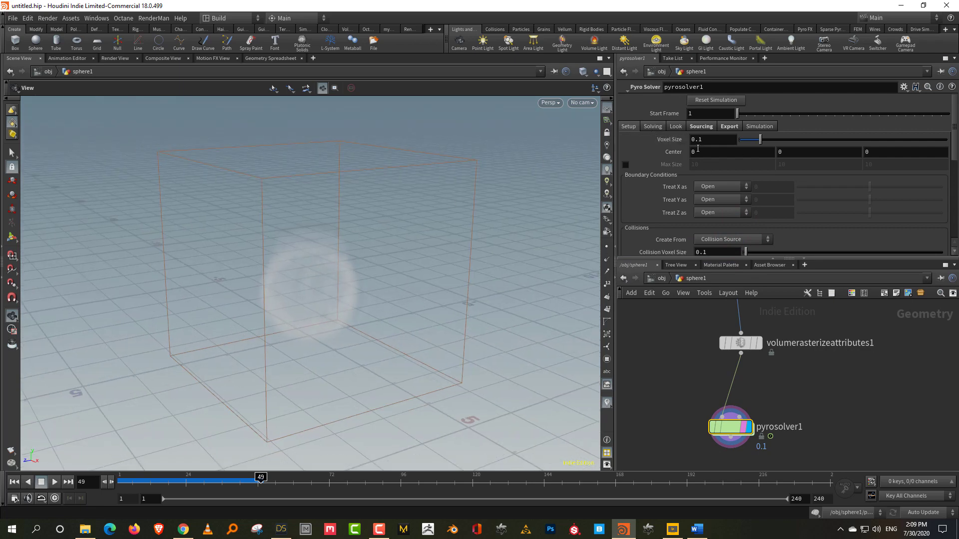
# Lower the pyro solver's smoke Dissipation to 0.172
pyautogui.click(652, 128)
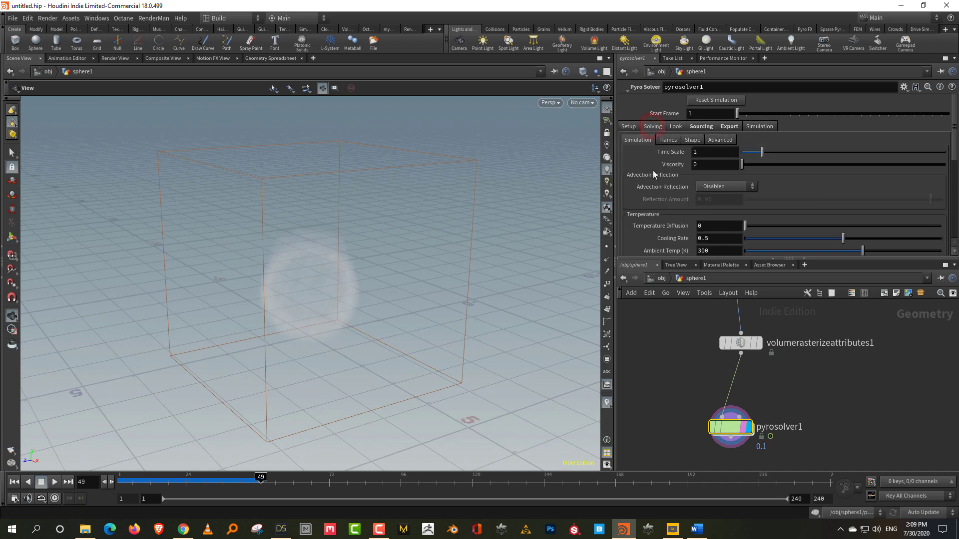
pyautogui.click(692, 142)
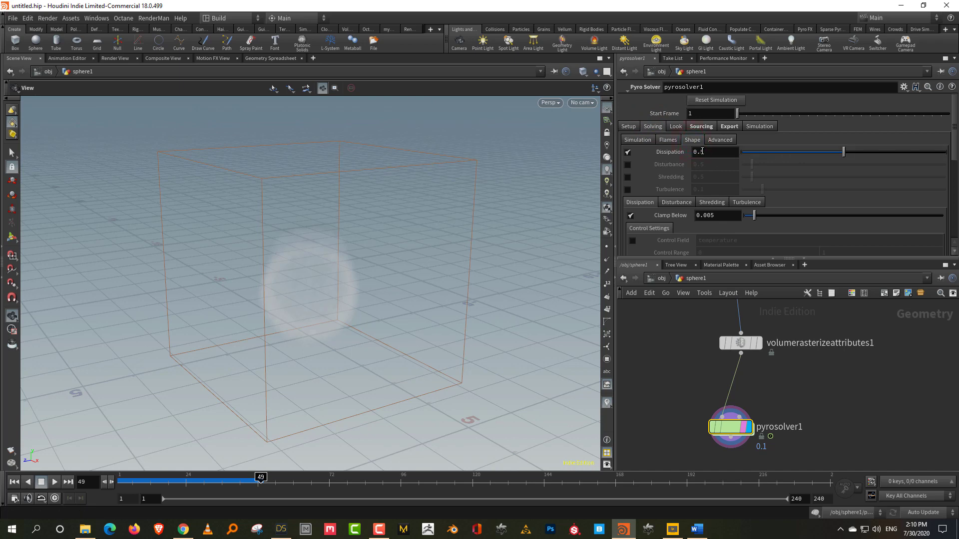
pyautogui.click(774, 153)
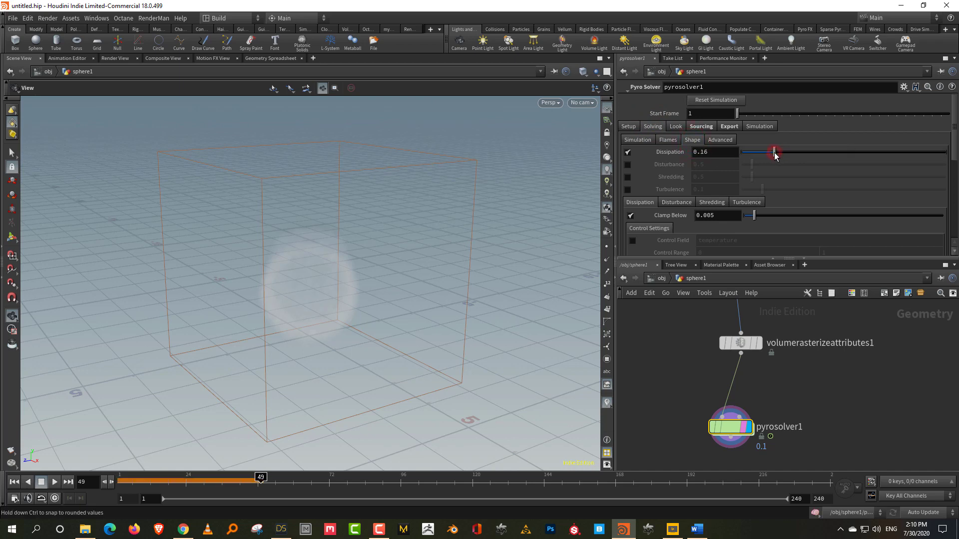
pyautogui.moveTo(777, 155); pyautogui.dragTo(776, 154)
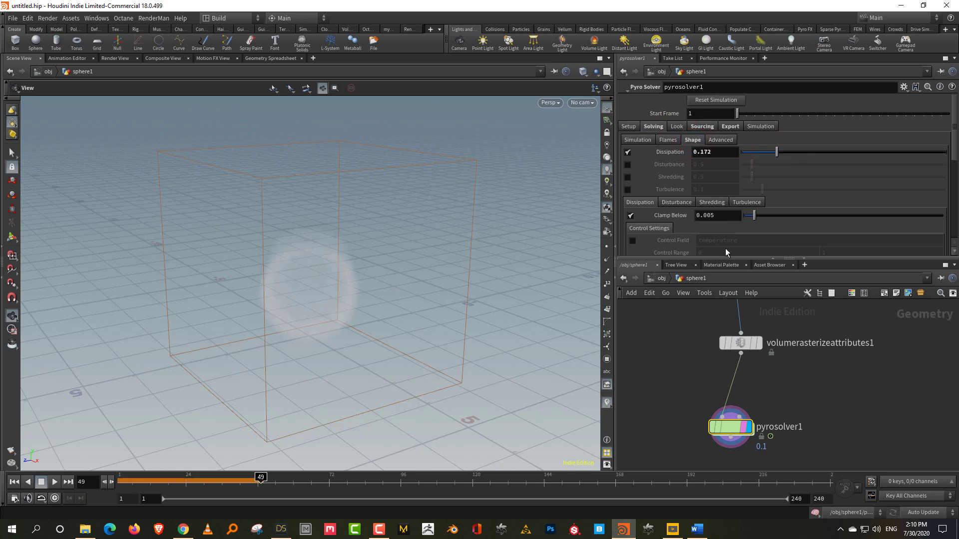
pyautogui.scroll(-3, 467, 325)
pyautogui.moveTo(159, 482); pyautogui.dragTo(35, 489)
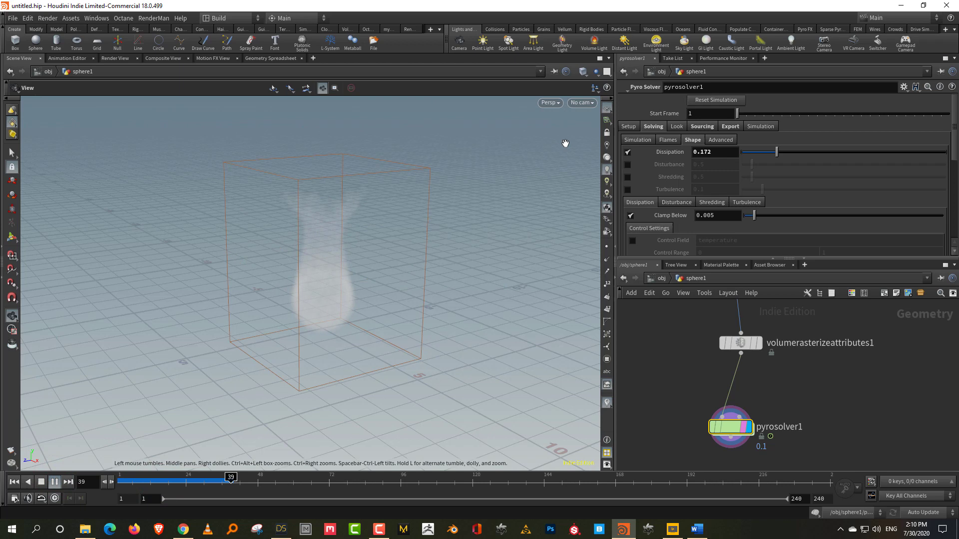
# Hide the reference grid and rewind the simulation to frame 1
pyautogui.click(609, 109)
pyautogui.moveTo(421, 295); pyautogui.dragTo(379, 280)
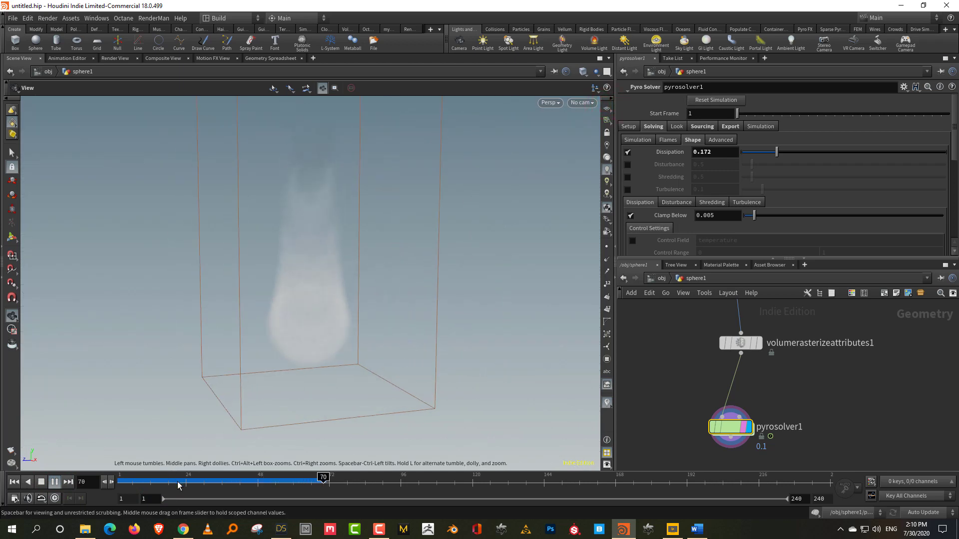
pyautogui.moveTo(169, 482); pyautogui.dragTo(64, 479)
pyautogui.moveTo(760, 258); pyautogui.dragTo(760, 215)
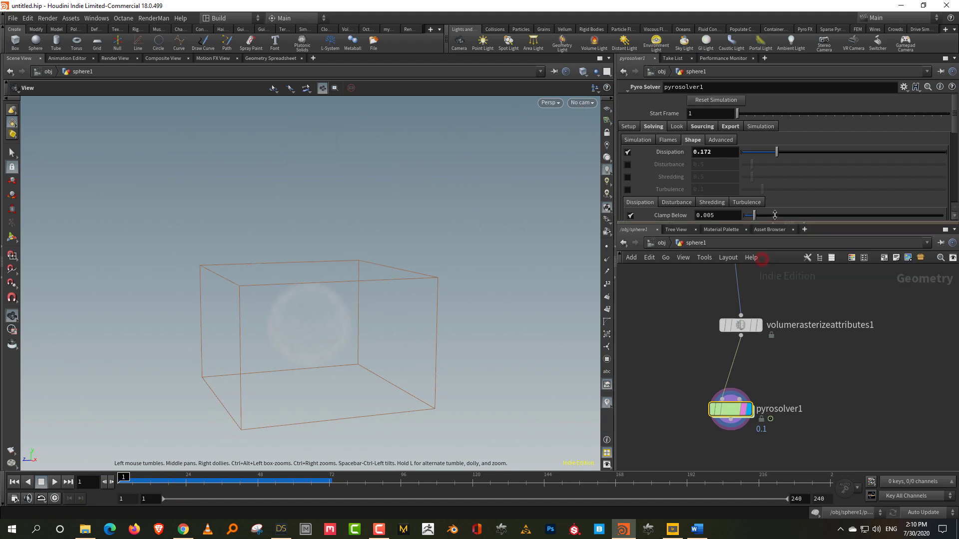
pyautogui.scroll(-3, 810, 334)
# Switch pyrosource1's Mode to Volume Scatter to fill the sphere with points
pyautogui.moveTo(722, 387); pyautogui.dragTo(724, 384)
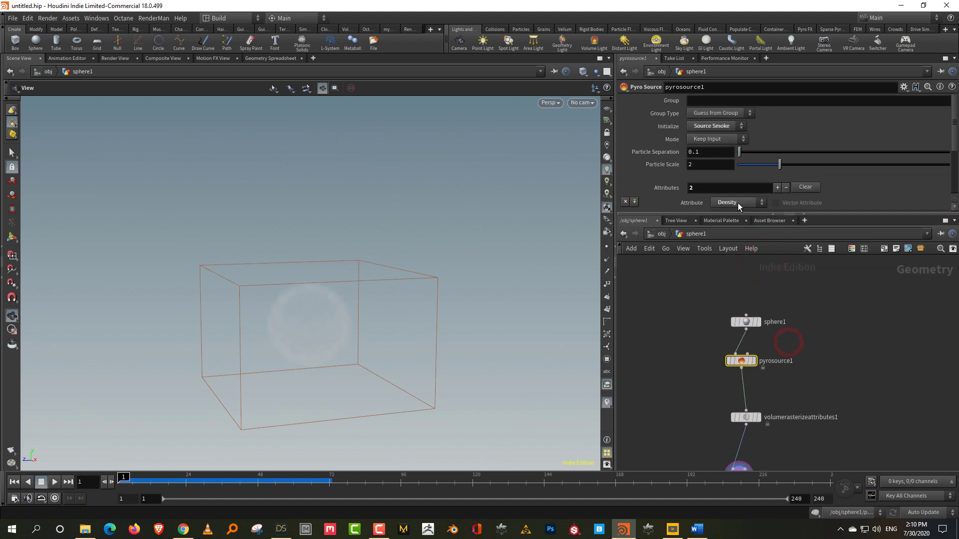
pyautogui.moveTo(736, 215); pyautogui.dragTo(736, 252)
pyautogui.click(754, 379)
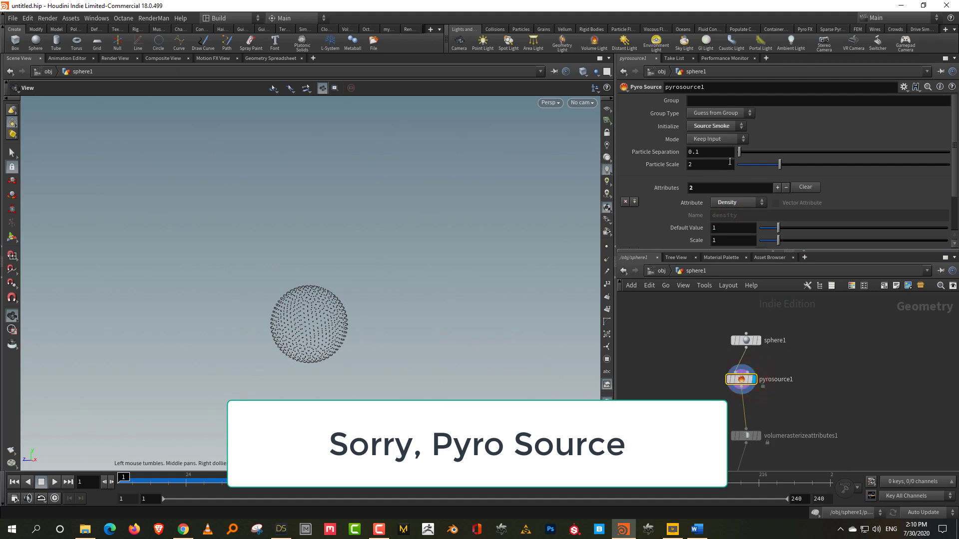
pyautogui.click(727, 125)
pyautogui.click(786, 122)
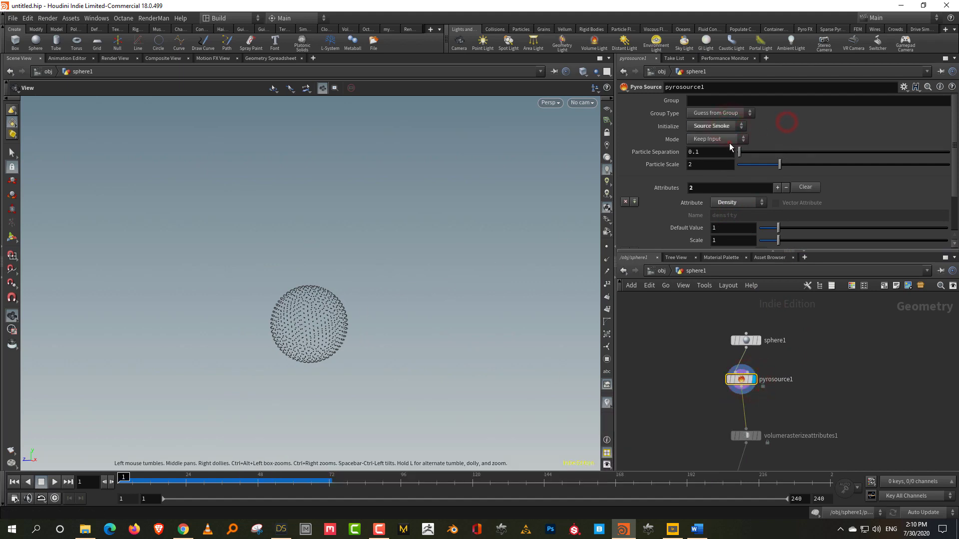
pyautogui.click(719, 170)
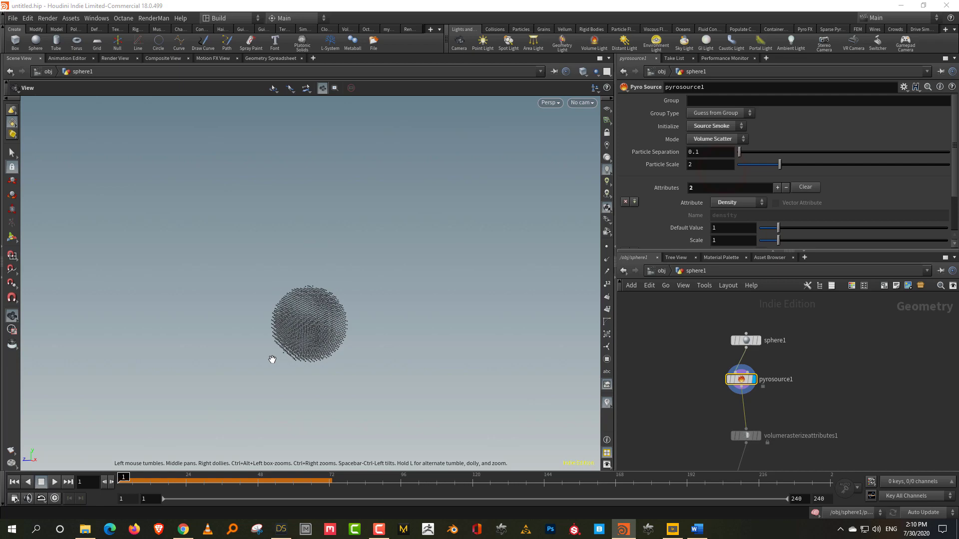
pyautogui.moveTo(272, 358); pyautogui.dragTo(353, 305, button='right')
pyautogui.moveTo(353, 304); pyautogui.dragTo(320, 339)
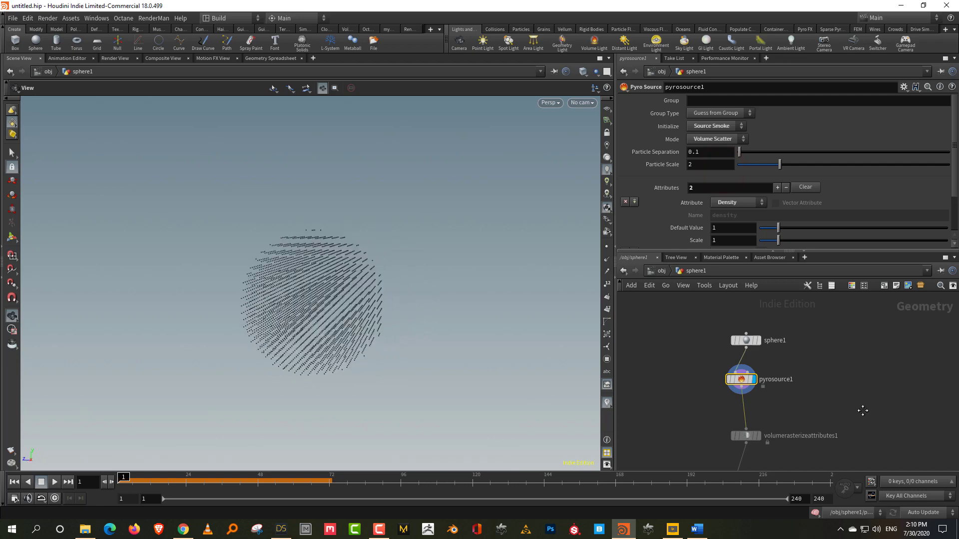
# Display pyrosolver1 and play the smoke simulation
pyautogui.moveTo(863, 406); pyautogui.dragTo(829, 342, button='middle')
pyautogui.click(743, 359)
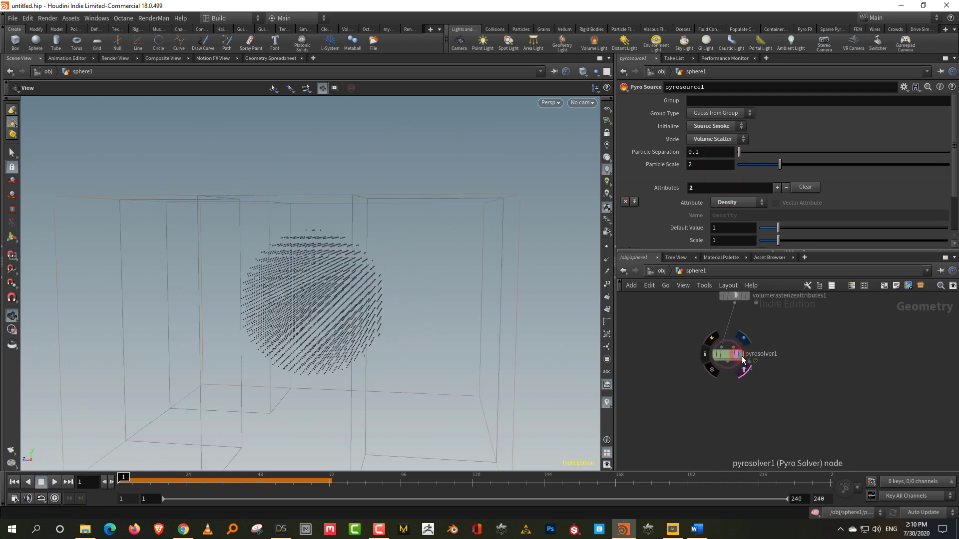
pyautogui.moveTo(547, 337); pyautogui.dragTo(214, 435, button='right')
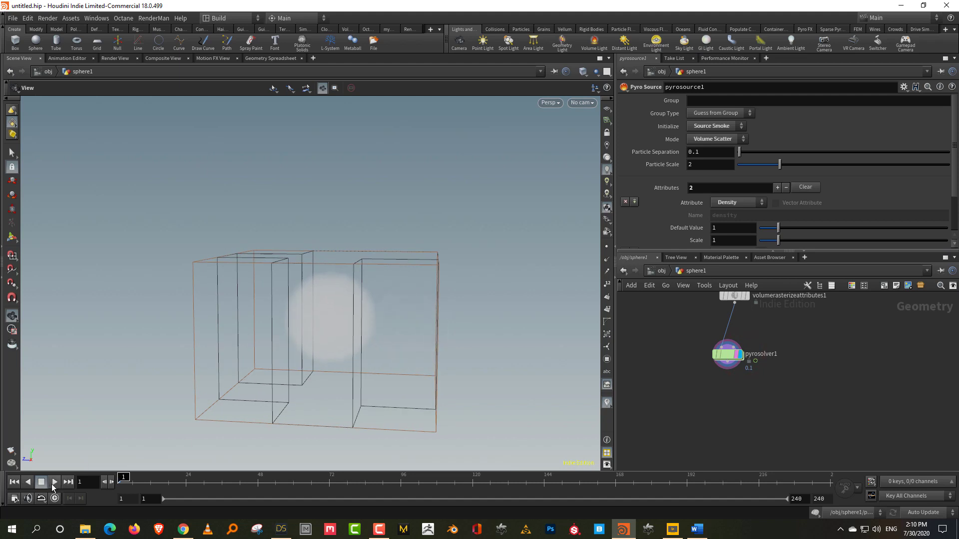
pyautogui.click(54, 482)
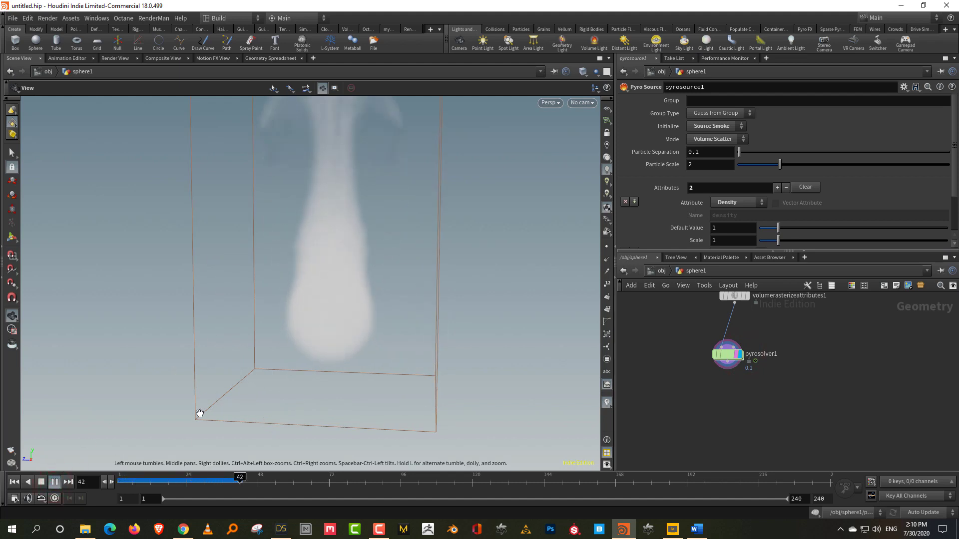
pyautogui.click(43, 483)
# Raise the rasterize Particle Scale to 0.71 and replay the simulation
pyautogui.moveTo(752, 335); pyautogui.dragTo(732, 400, button='middle')
pyautogui.click(714, 360)
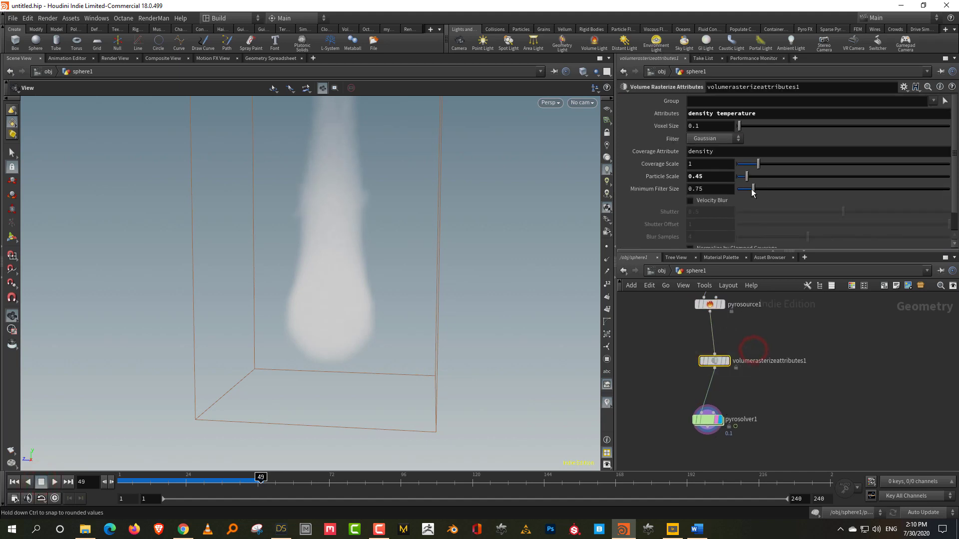
pyautogui.moveTo(747, 179); pyautogui.dragTo(753, 177)
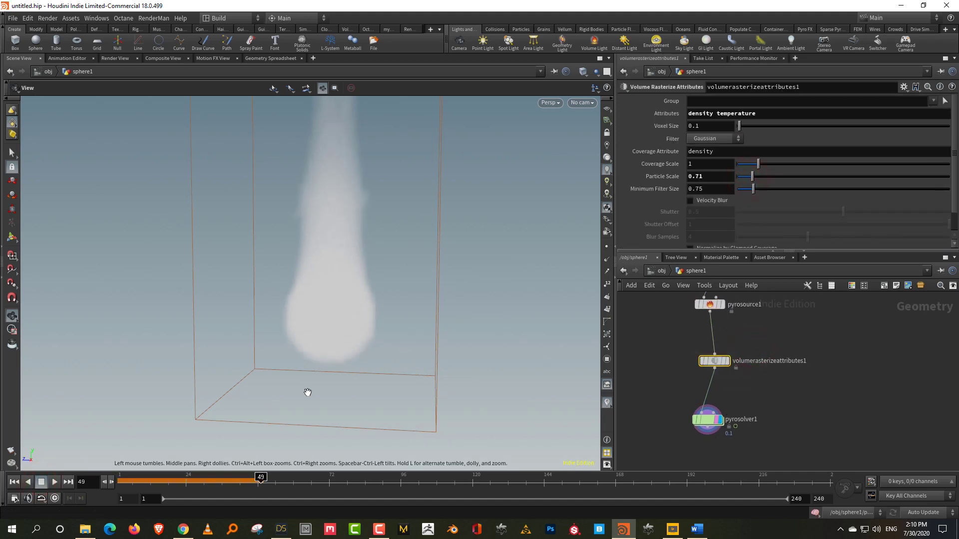
pyautogui.click(141, 482)
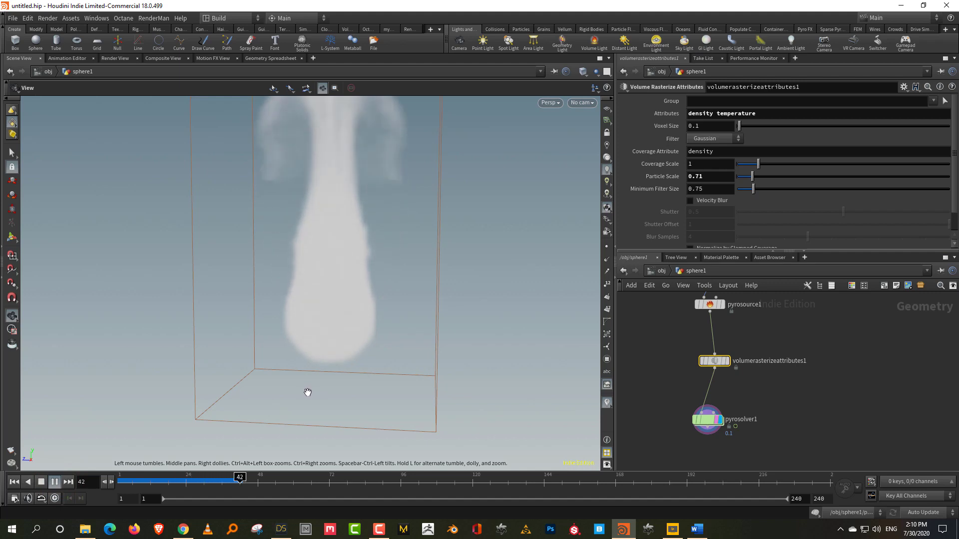
# Set pyrosource1 to Surface Scatter with Particle Separation 0.07 and Particle Scale 1.93
pyautogui.click(41, 481)
pyautogui.click(14, 482)
pyautogui.moveTo(766, 378); pyautogui.dragTo(753, 438, button='middle')
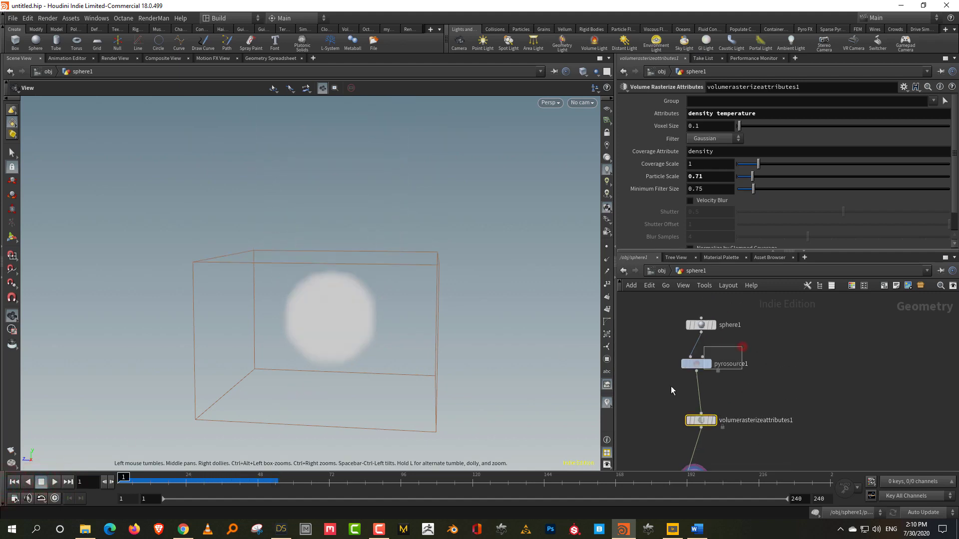
pyautogui.click(706, 364)
pyautogui.click(708, 364)
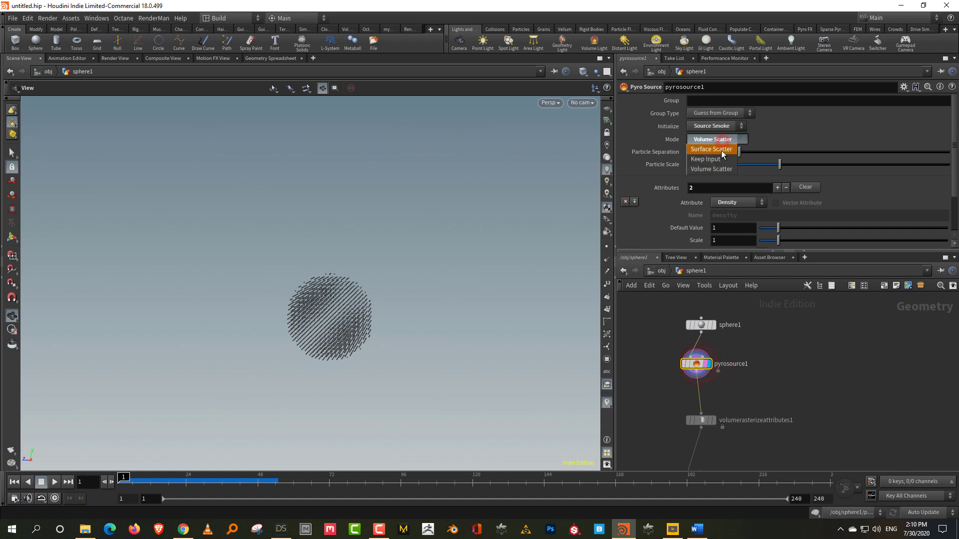
pyautogui.click(721, 149)
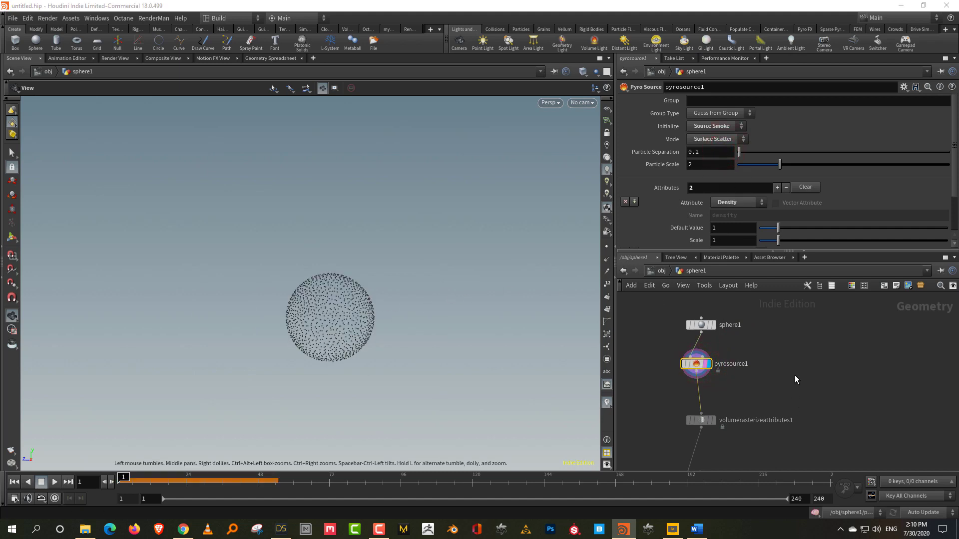
pyautogui.moveTo(714, 153); pyautogui.dragTo(699, 178, button='middle')
pyautogui.moveTo(779, 165); pyautogui.dragTo(752, 169)
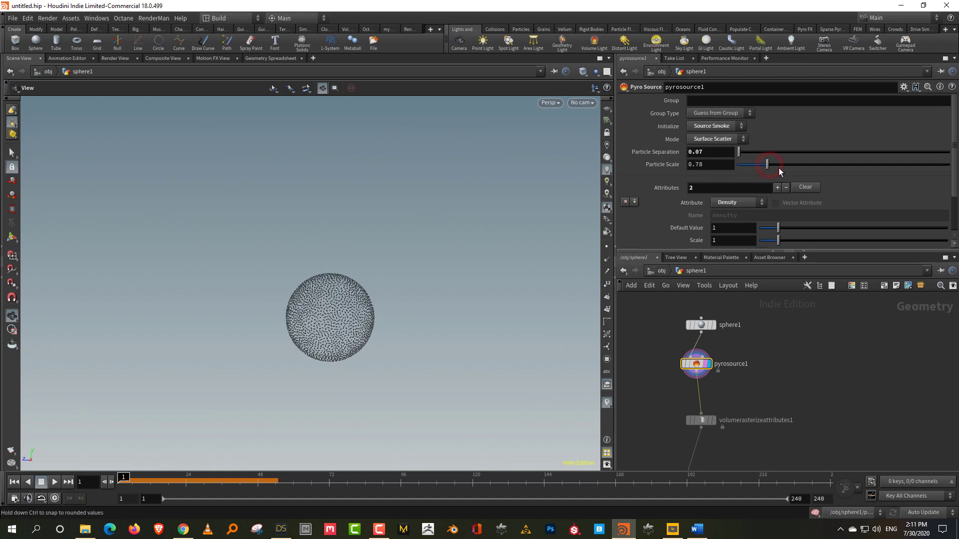
pyautogui.click(779, 167)
# Play the smoke sim, rewind to frame 1, and lay out nodes with rounded wires
pyautogui.moveTo(813, 428); pyautogui.dragTo(797, 351, button='middle')
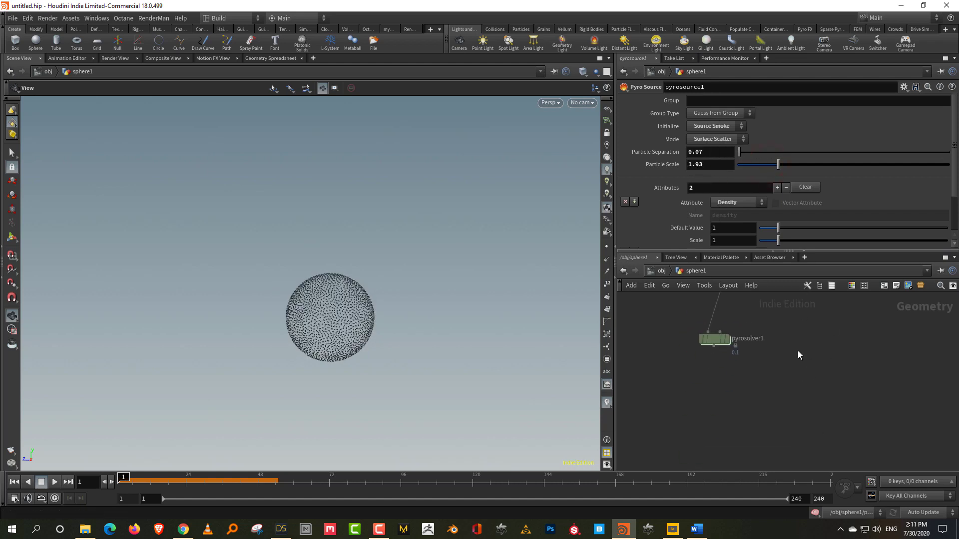
pyautogui.click(726, 338)
pyautogui.click(55, 482)
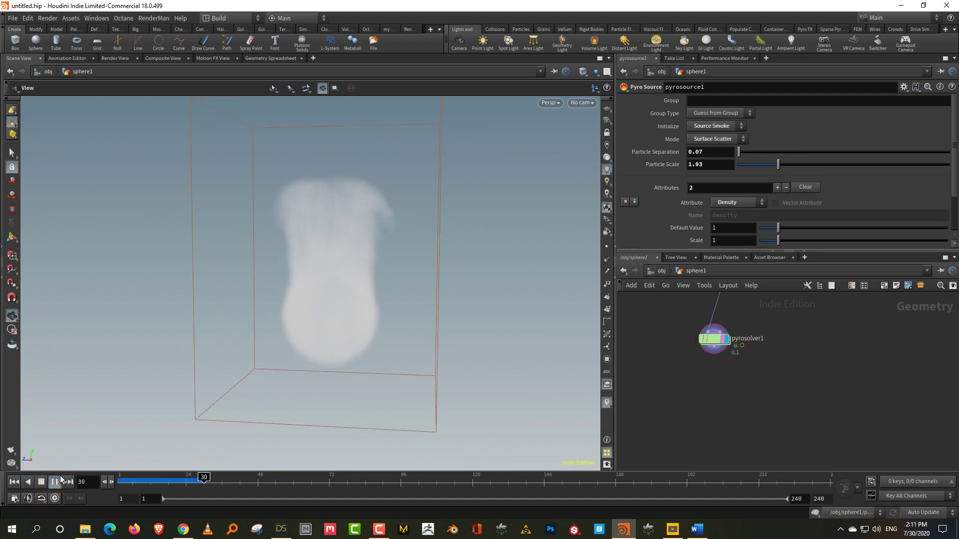
pyautogui.scroll(5, 60, 455)
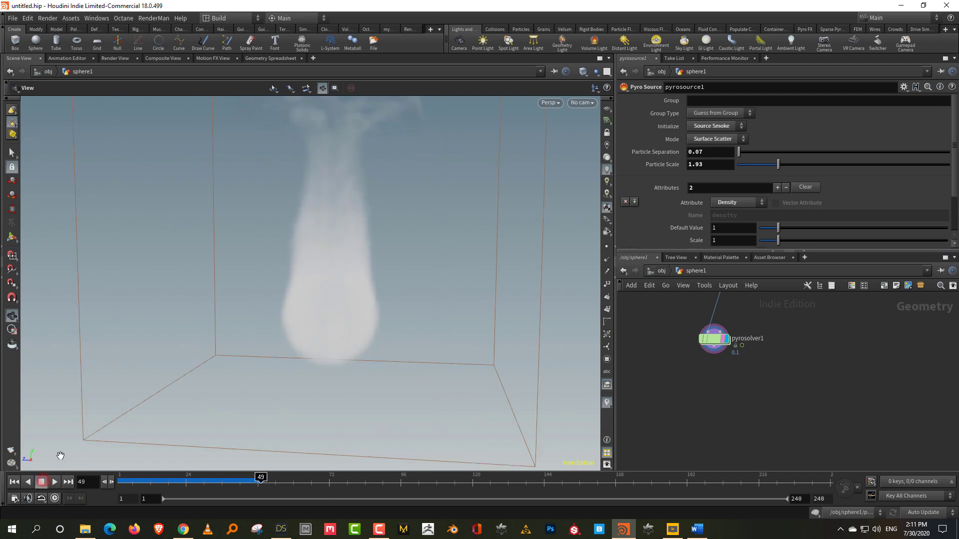
pyautogui.moveTo(761, 300); pyautogui.dragTo(763, 431, button='middle')
pyautogui.moveTo(765, 381); pyautogui.dragTo(669, 429)
pyautogui.moveTo(839, 251); pyautogui.dragTo(839, 230)
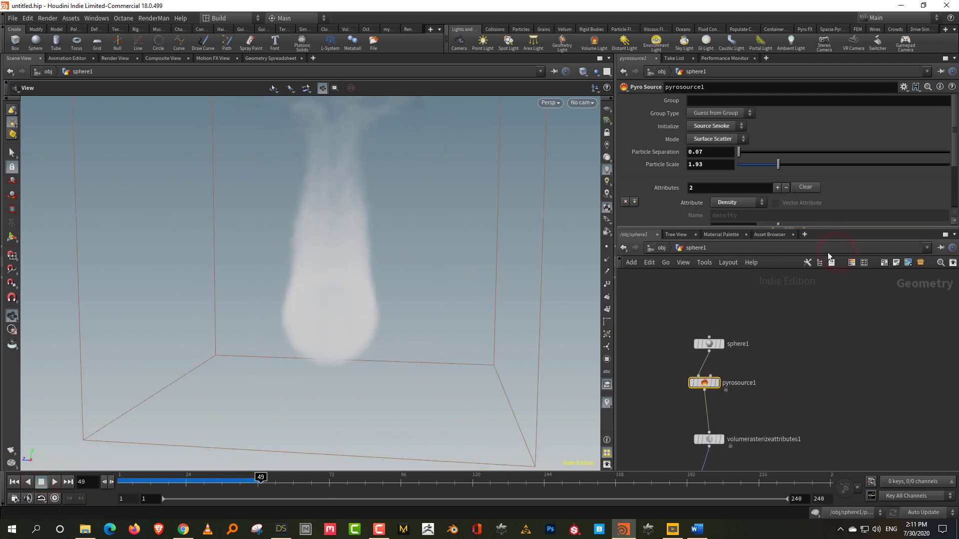
pyautogui.moveTo(260, 480); pyautogui.dragTo(120, 481)
pyautogui.scroll(-3, 340, 425)
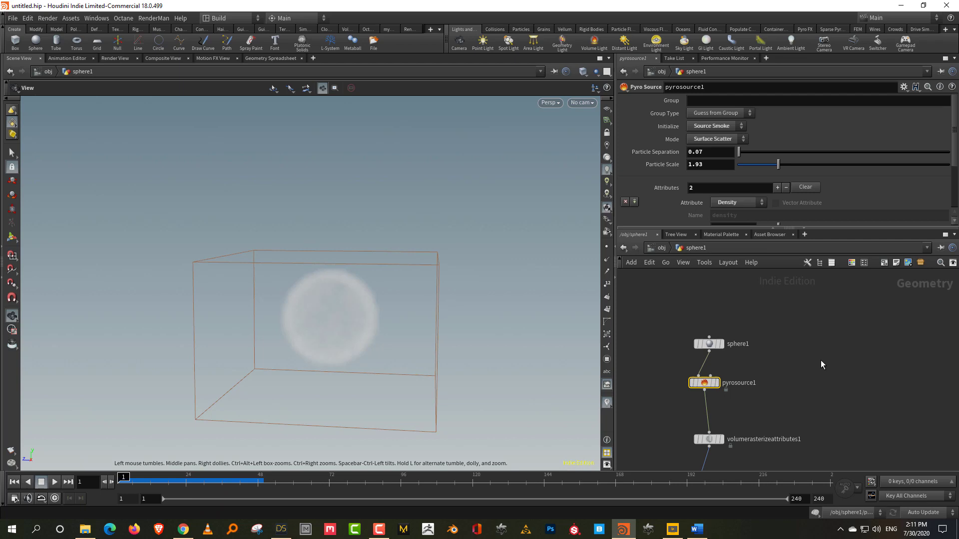
pyautogui.press('l')
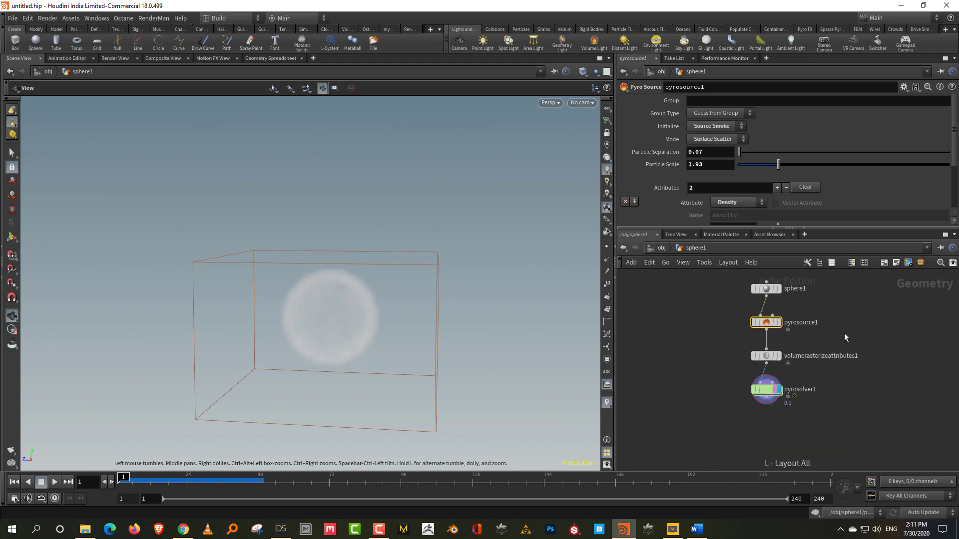
pyautogui.hotkey('shift', 'g')
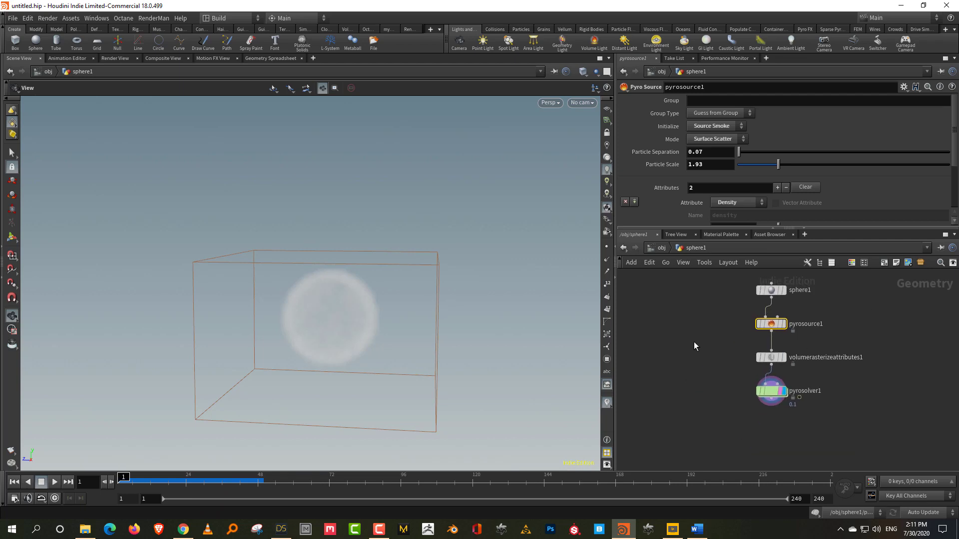
# Add a Scatter node (scatter1) branching from sphere1 and display its points
pyautogui.moveTo(694, 342); pyautogui.dragTo(718, 347, button='right')
pyautogui.press('Tab')
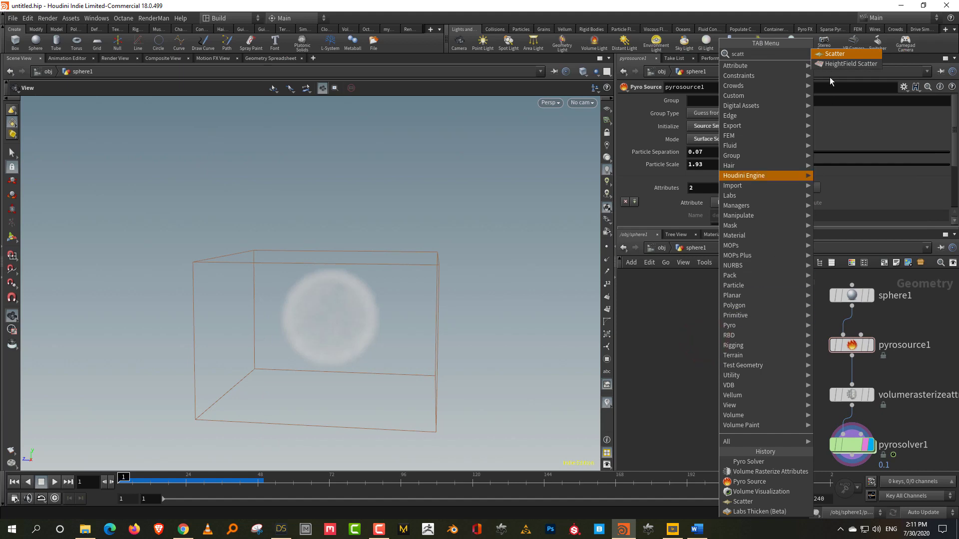
pyautogui.click(833, 56)
pyautogui.click(718, 352)
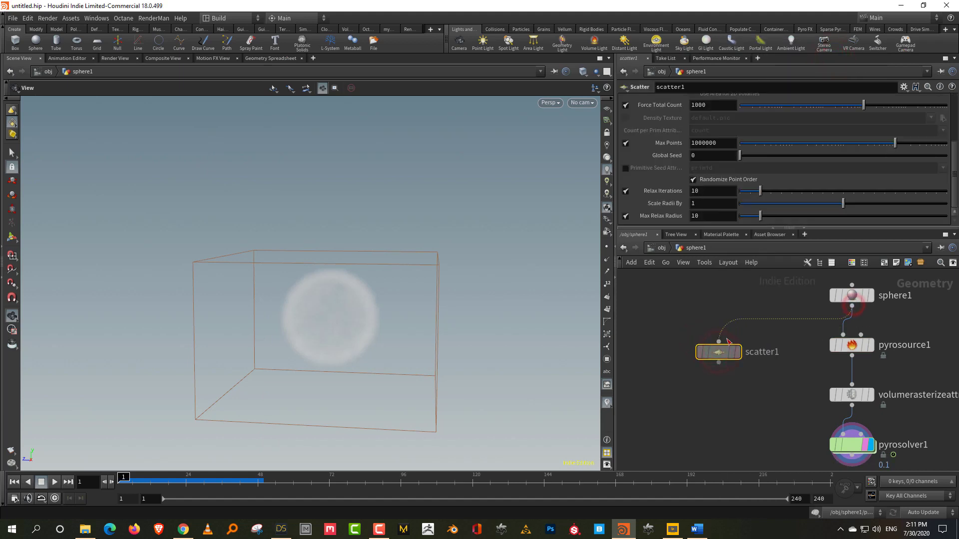
pyautogui.moveTo(740, 354)
pyautogui.click(743, 328)
# Add an Attribute Wrangle below scatter1 and begin VEX setting density and temperature to 1
pyautogui.moveTo(756, 430); pyautogui.dragTo(753, 393, button='middle')
pyautogui.press('Tab')
pyautogui.write('wra')
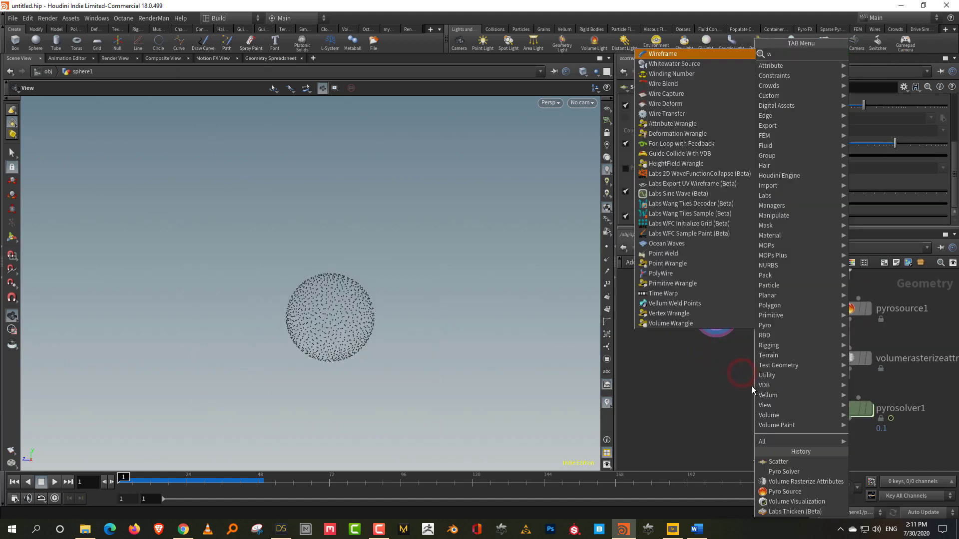
pyautogui.click(884, 53)
pyautogui.click(711, 372)
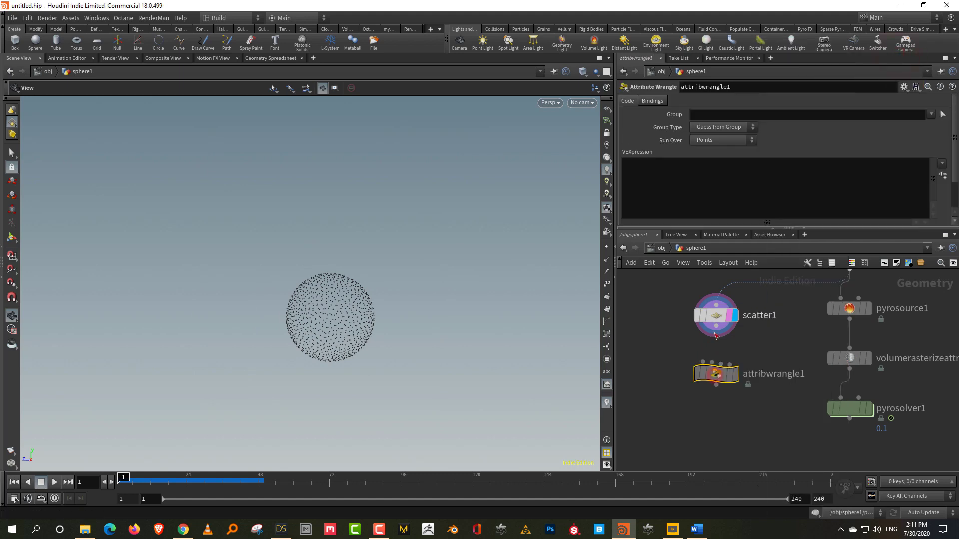
pyautogui.click(733, 373)
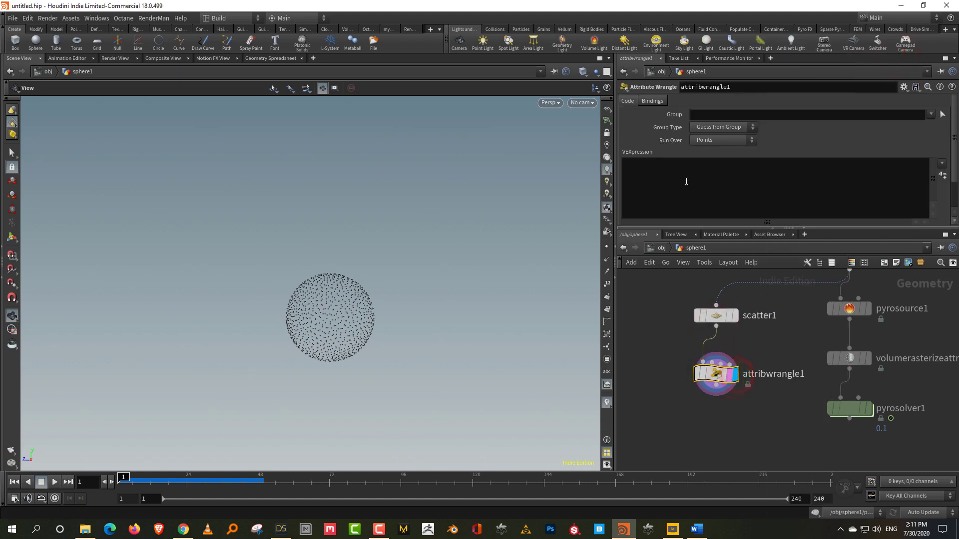
pyautogui.click(685, 183)
pyautogui.write('f@')
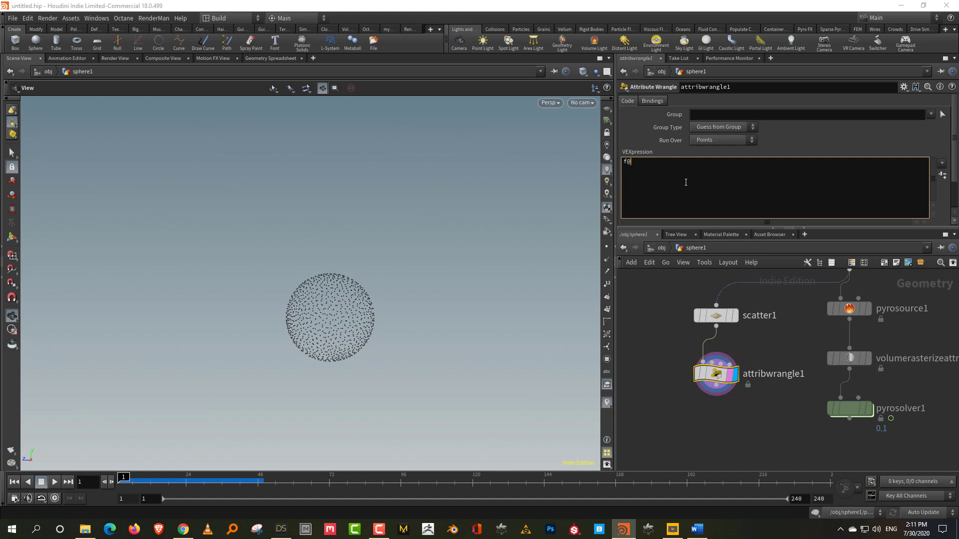
pyautogui.write('desn')
pyautogui.write('@temperature')
pyautogui.write(' = 1;')
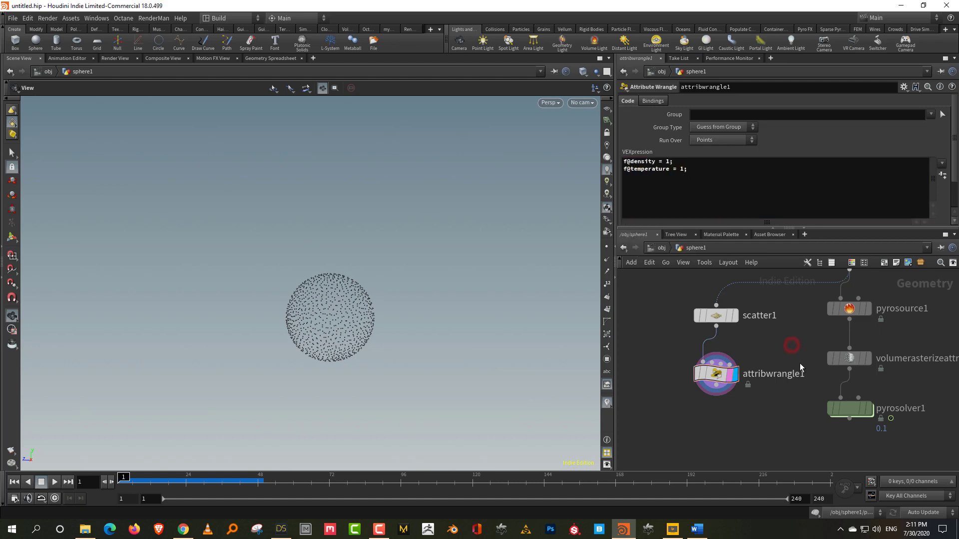
# Wire attribwrangle1 into volumerasterizeattributes1, display it, and lower Particle Scale to 0.19
pyautogui.moveTo(794, 343); pyautogui.dragTo(785, 281, button='middle')
pyautogui.moveTo(806, 407); pyautogui.dragTo(835, 397)
pyautogui.moveTo(706, 325); pyautogui.dragTo(822, 379)
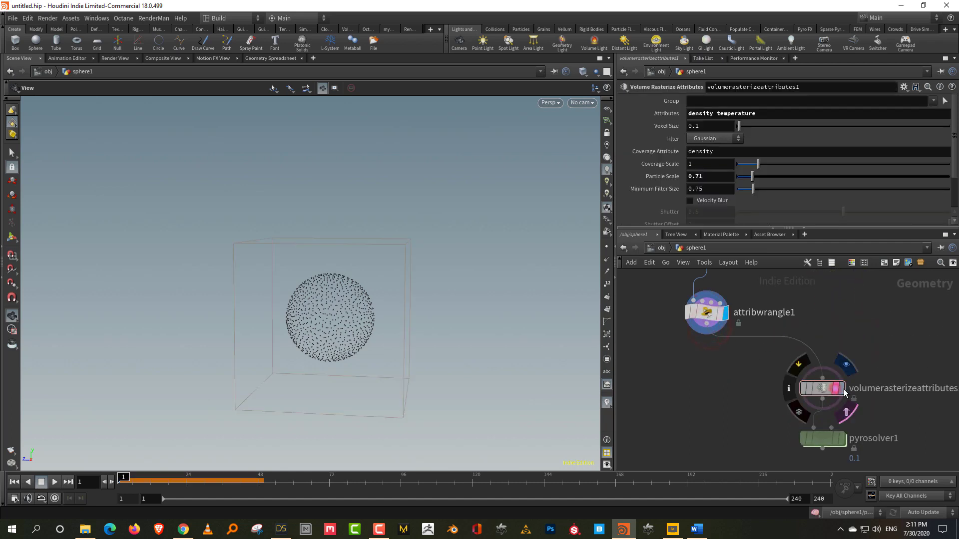
pyautogui.click(841, 388)
pyautogui.moveTo(472, 381); pyautogui.dragTo(349, 324)
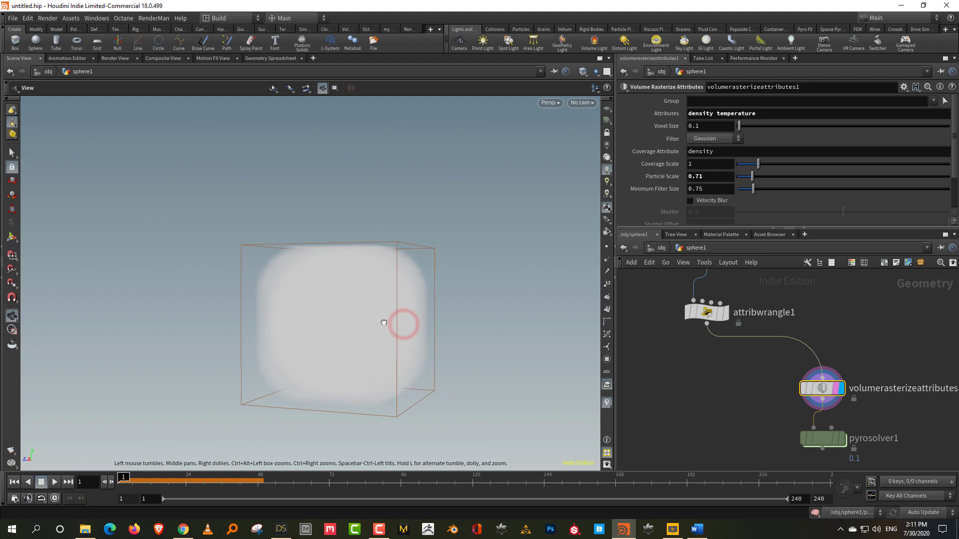
pyautogui.moveTo(383, 322)
pyautogui.mouseDown()
pyautogui.moveTo(370, 336)
pyautogui.moveTo(382, 322)
pyautogui.mouseUp()
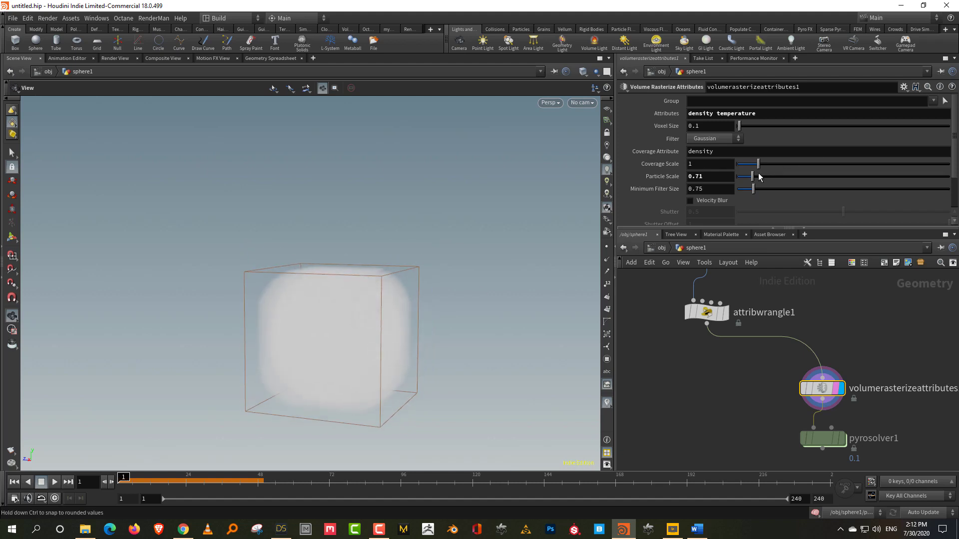
pyautogui.moveTo(749, 177); pyautogui.dragTo(741, 184)
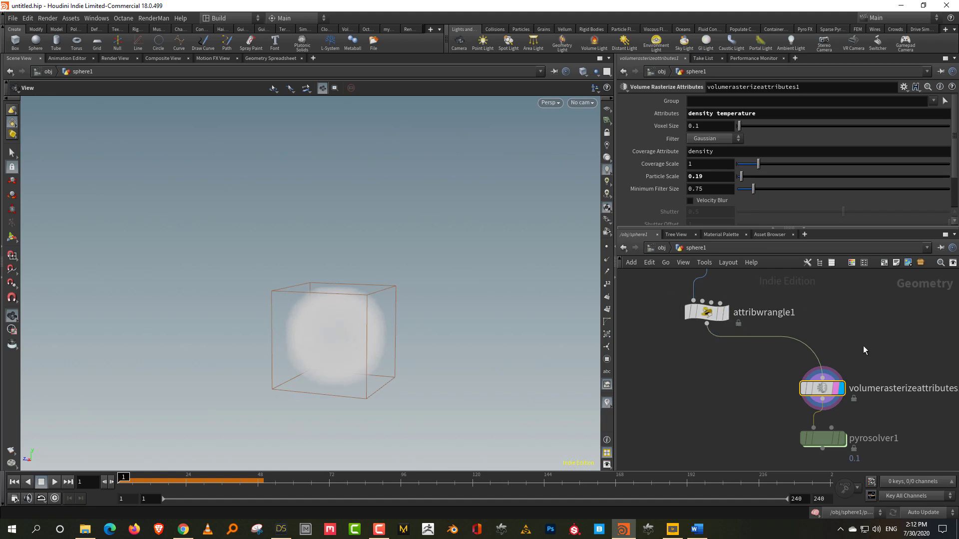
# Display pyrosolver1, play the smoke simulation, then stop and rewind to frame 1
pyautogui.moveTo(863, 346); pyautogui.dragTo(846, 334, button='middle')
pyautogui.moveTo(877, 388); pyautogui.dragTo(875, 336, button='middle')
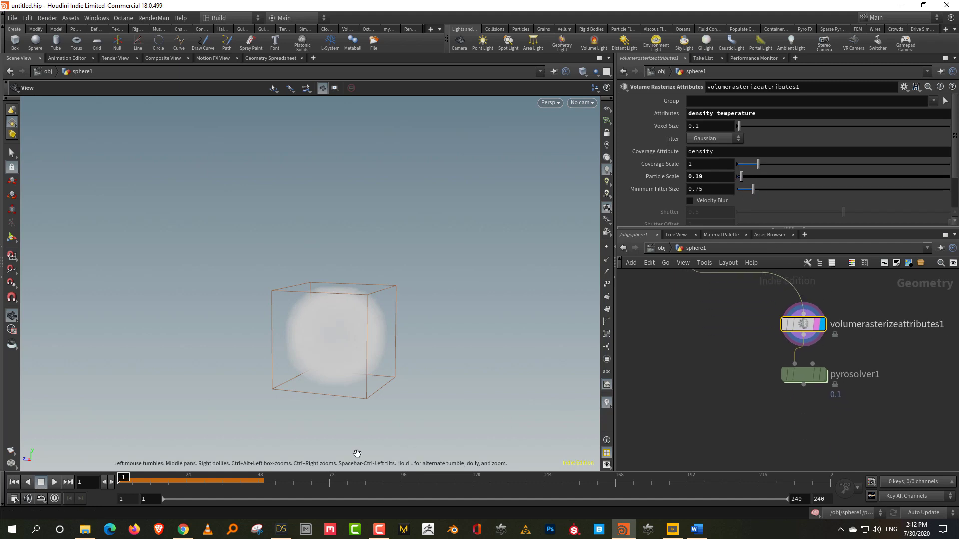
pyautogui.click(820, 374)
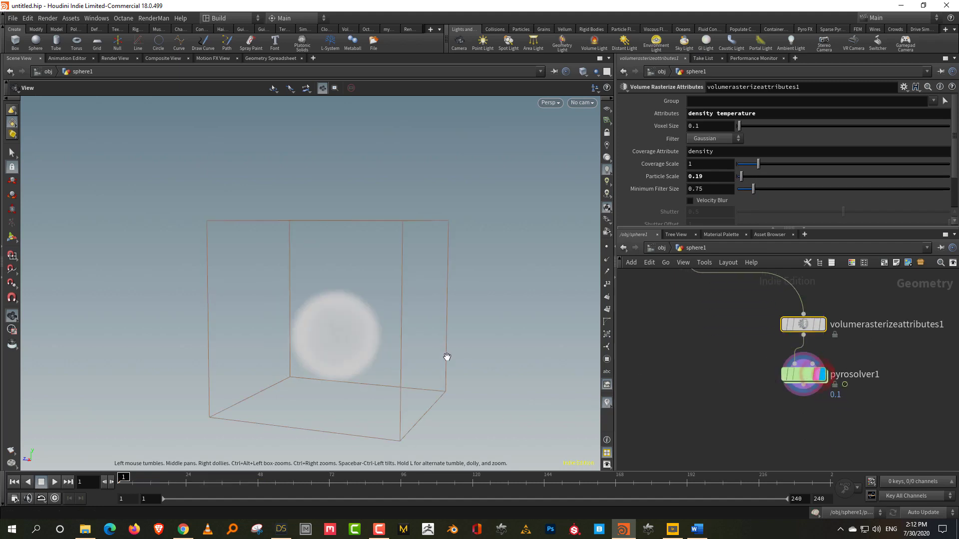
pyautogui.click(53, 483)
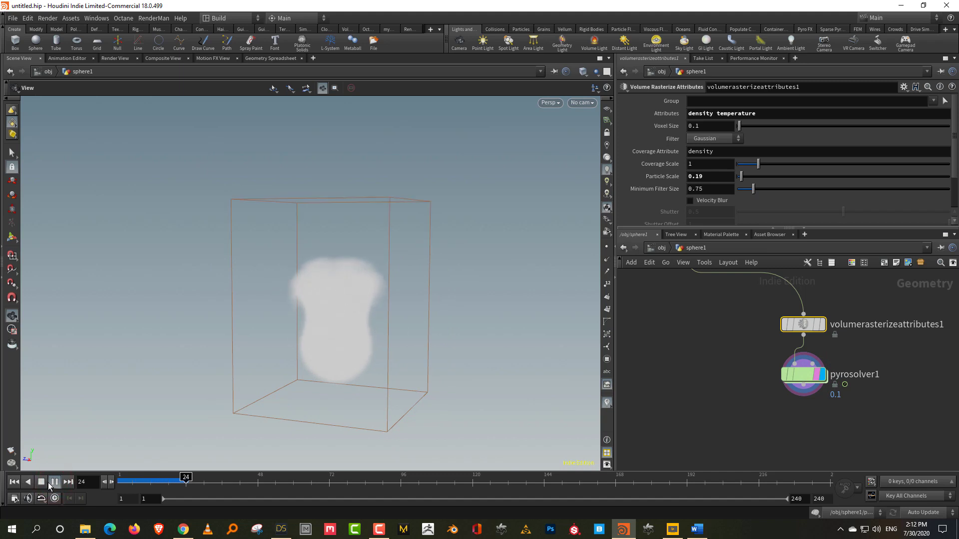
pyautogui.click(14, 482)
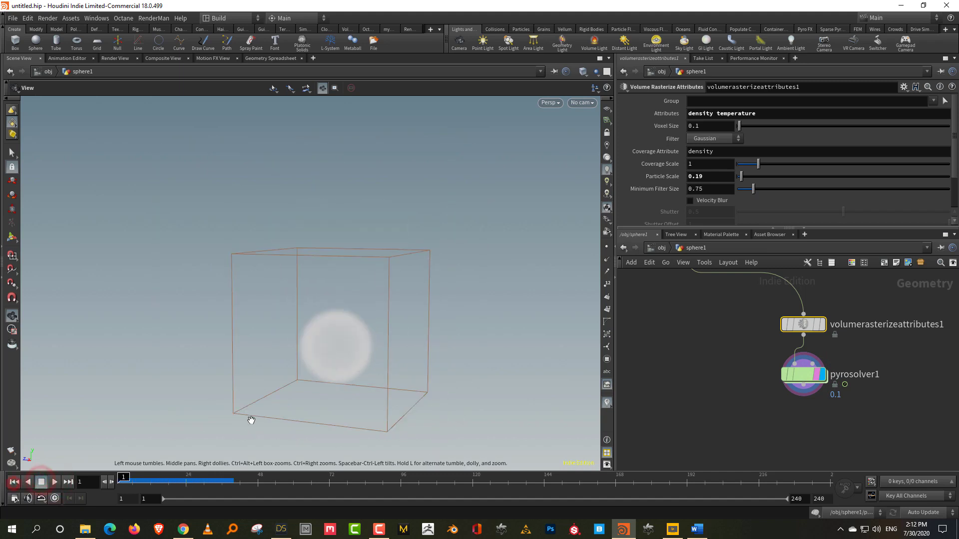
# Add a Points from Volume node fed by sphere1 and display its point sphere
pyautogui.moveTo(741, 383); pyautogui.dragTo(784, 400, button='middle')
pyautogui.press('Tab')
pyautogui.write('po')
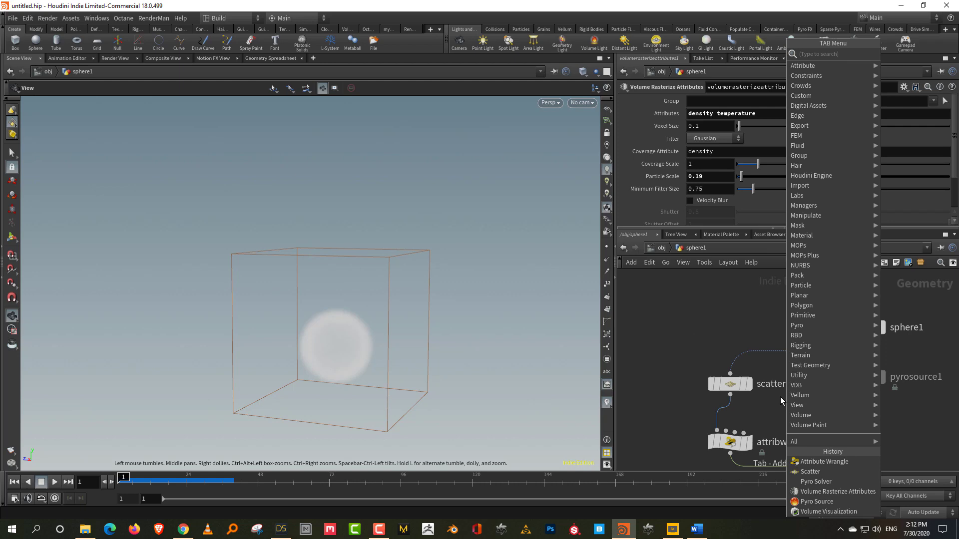
pyautogui.write('ints')
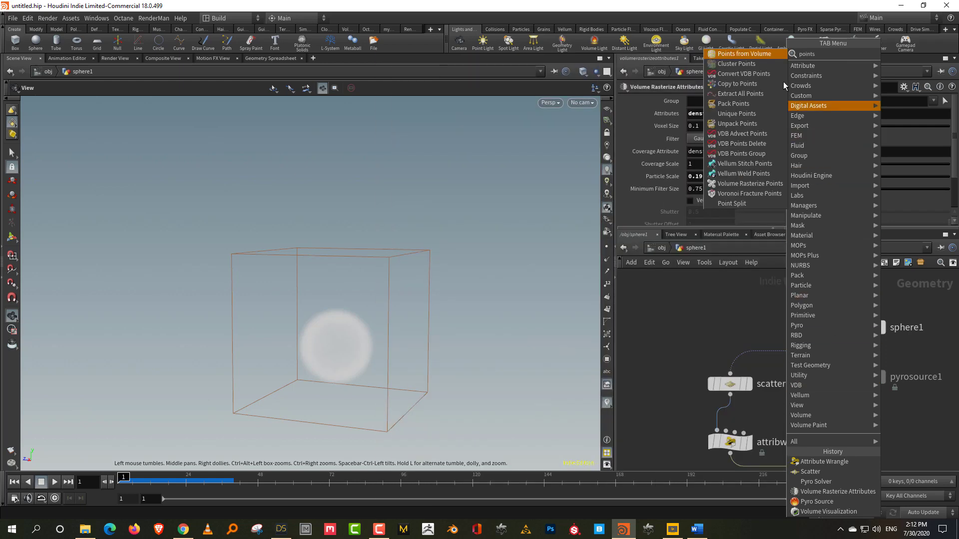
pyautogui.click(762, 55)
pyautogui.click(650, 386)
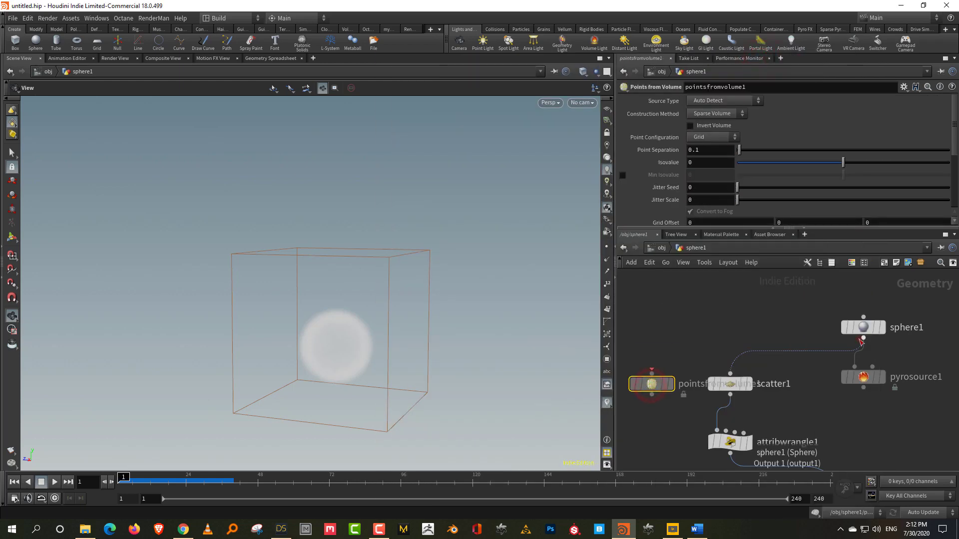
pyautogui.click(651, 372)
pyautogui.click(649, 371)
pyautogui.click(669, 384)
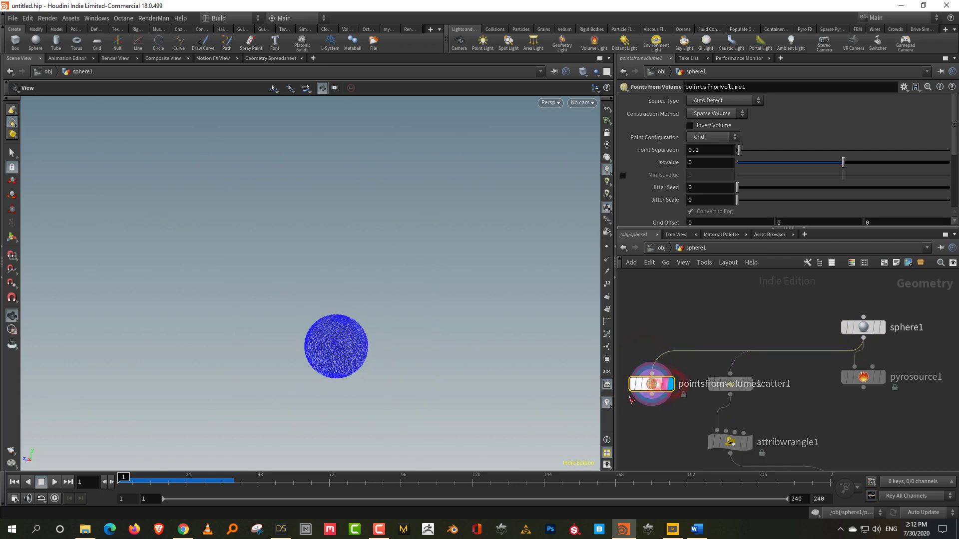
pyautogui.moveTo(329, 361); pyautogui.dragTo(450, 230, button='right')
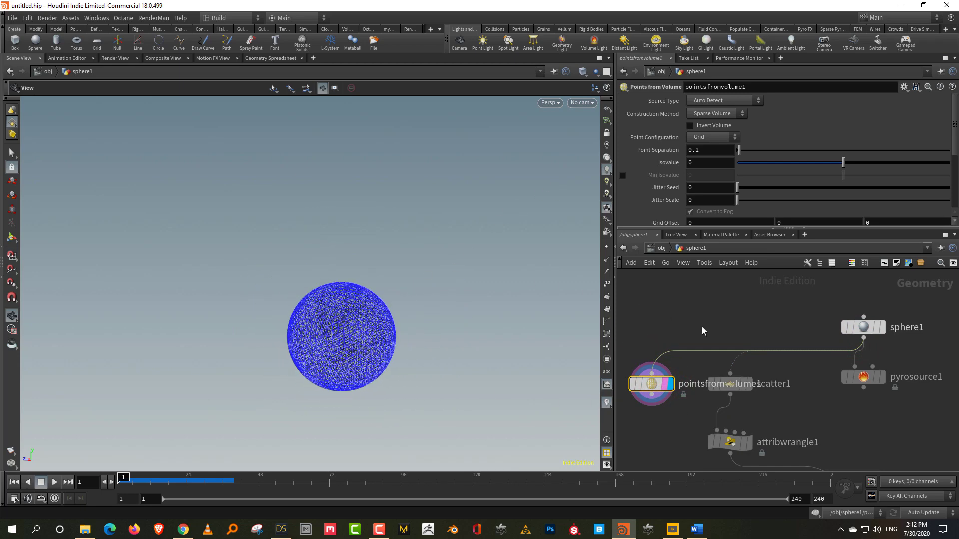
# Set Jitter Scale to 1.3 and wire pointsfromvolume1 into attribwrangle1
pyautogui.moveTo(738, 202); pyautogui.dragTo(765, 200)
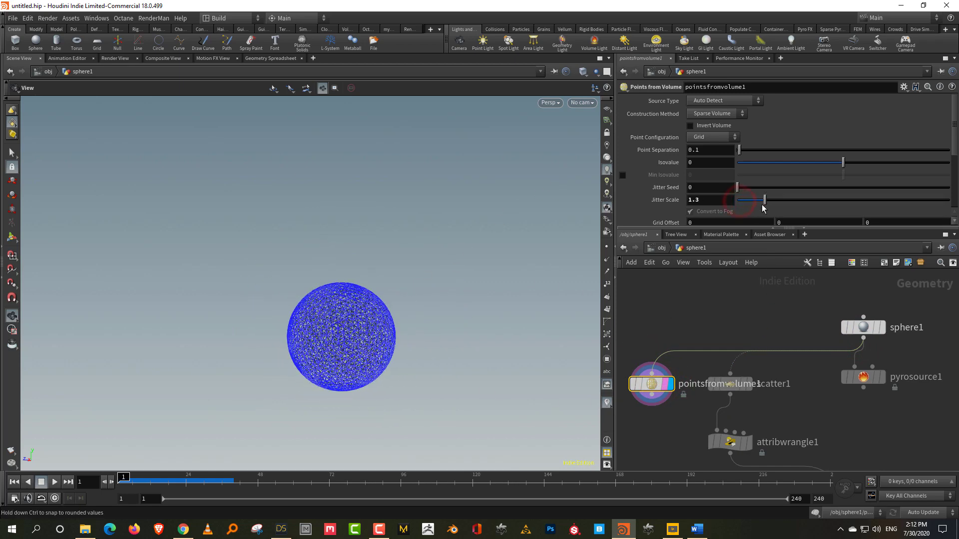
pyautogui.moveTo(803, 418); pyautogui.dragTo(807, 356, button='middle')
pyautogui.click(656, 333)
pyautogui.click(721, 369)
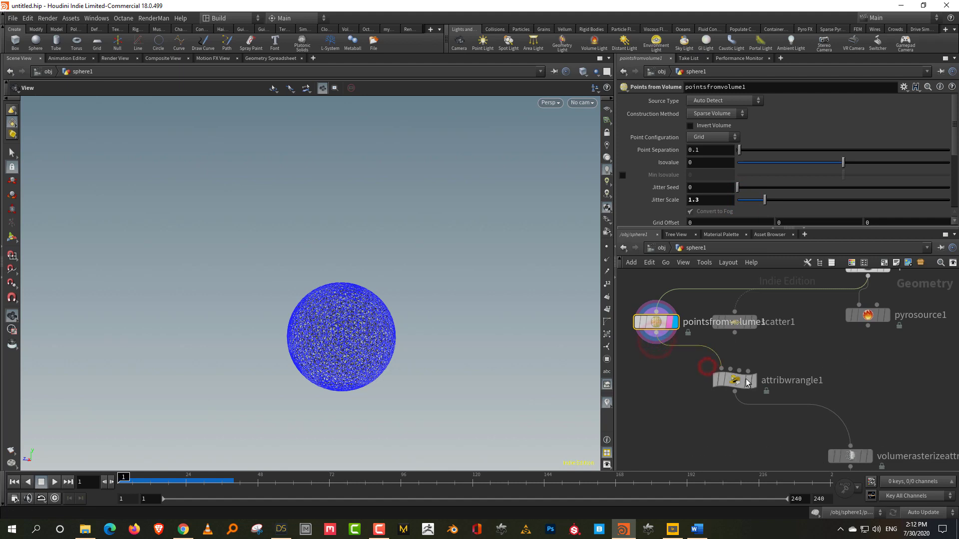
pyautogui.click(753, 380)
pyautogui.click(740, 387)
pyautogui.moveTo(740, 388); pyautogui.dragTo(708, 281, button='middle')
# Display the pyro smoke and inspect pyrosource1's attribute settings without changing them
pyautogui.click(835, 403)
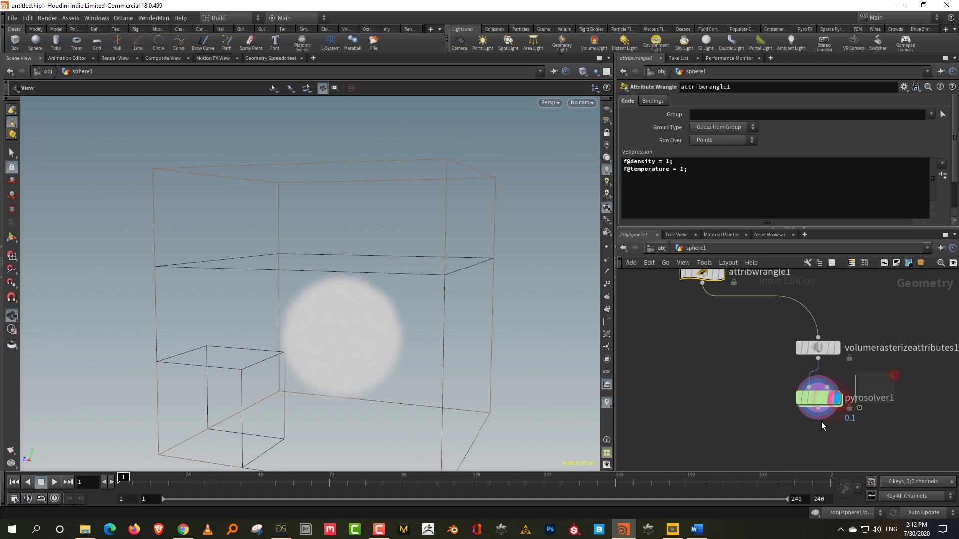
pyautogui.moveTo(887, 340); pyautogui.dragTo(861, 453, button='middle')
pyautogui.click(814, 332)
pyautogui.moveTo(814, 332); pyautogui.dragTo(854, 341)
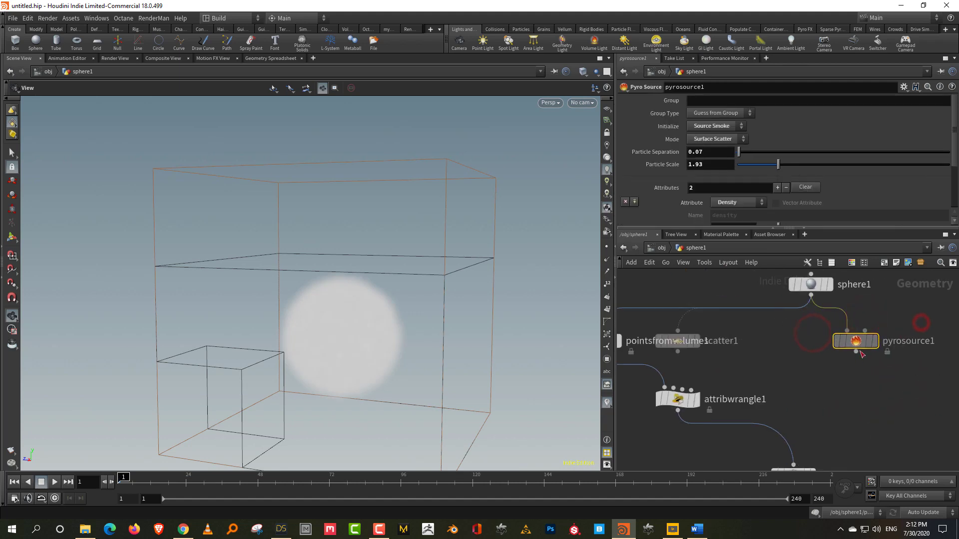
pyautogui.click(752, 203)
pyautogui.click(856, 184)
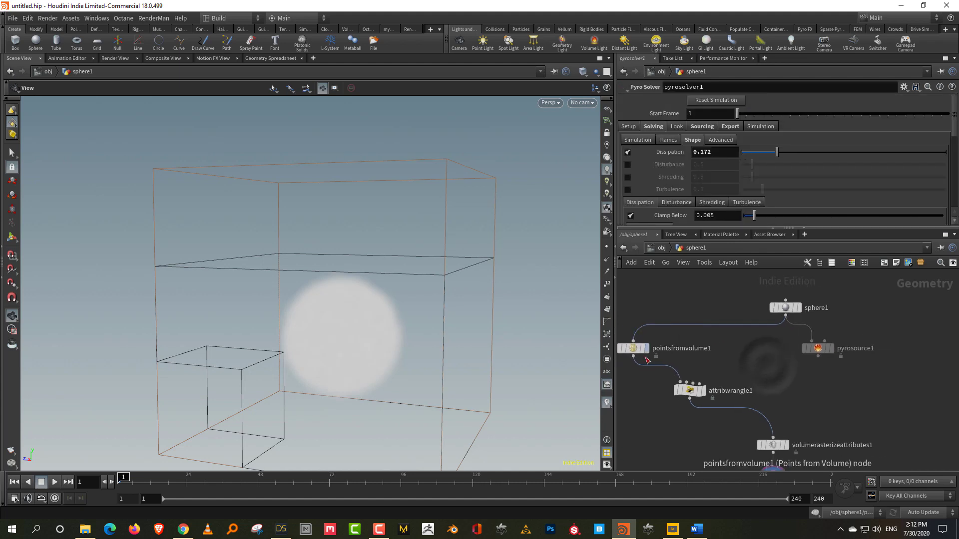
# Move pointsfromvolume1 and inspect the pyrosolver1 and attribwrangle1 settings
pyautogui.moveTo(637, 354); pyautogui.dragTo(703, 348)
pyautogui.click(699, 392)
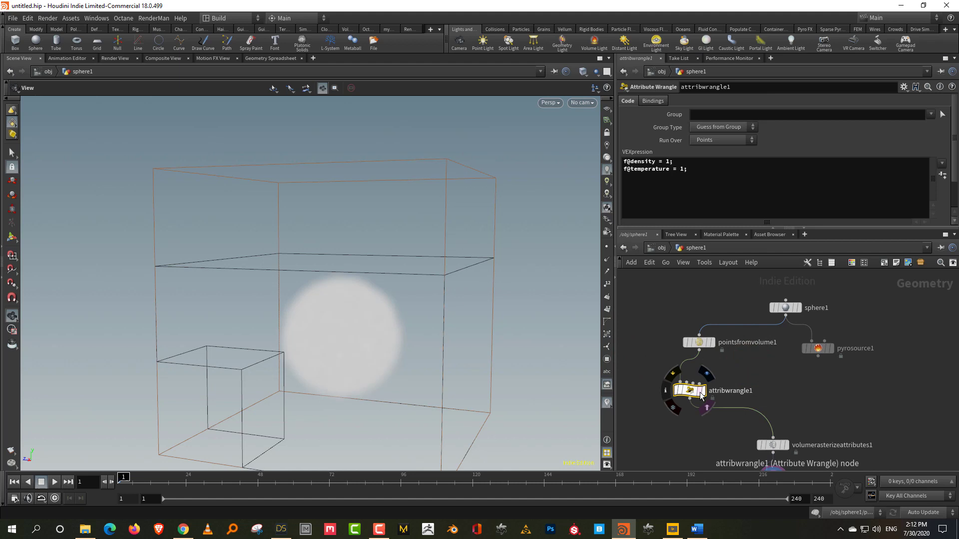
pyautogui.moveTo(839, 462); pyautogui.dragTo(847, 382, button='middle')
pyautogui.click(772, 403)
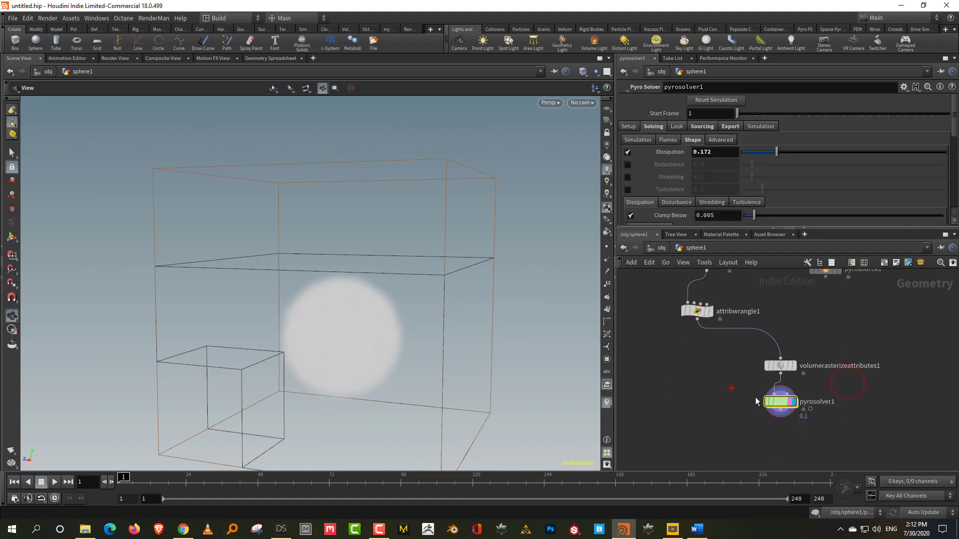
pyautogui.moveTo(725, 359); pyautogui.dragTo(719, 387, button='middle')
pyautogui.click(691, 337)
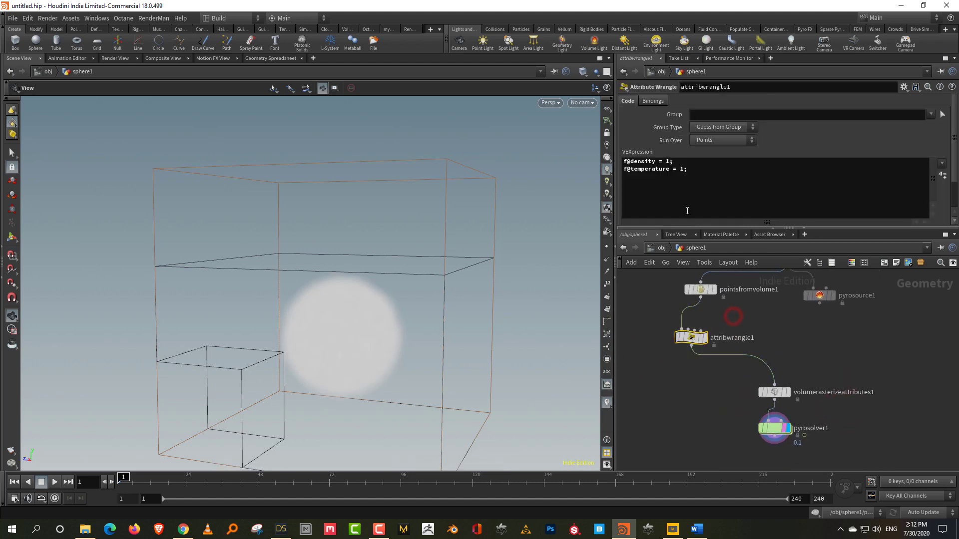
pyautogui.click(803, 344)
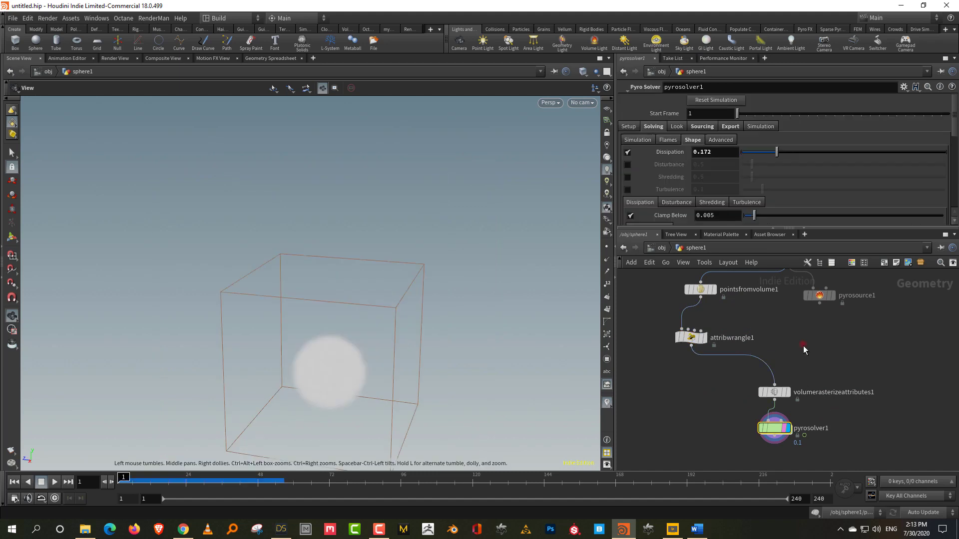
# Delete pyrosource1 and align sphere1 through pyrosolver1 into one vertical column
pyautogui.moveTo(648, 283); pyautogui.dragTo(743, 350)
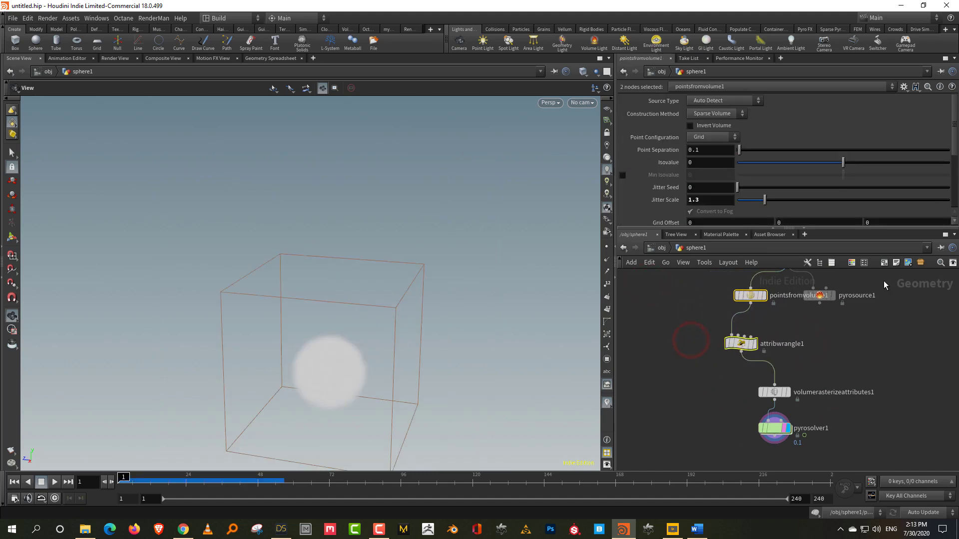
pyautogui.click(819, 296)
pyautogui.press('Delete')
pyautogui.moveTo(801, 295); pyautogui.dragTo(785, 322, button='middle')
pyautogui.moveTo(785, 307); pyautogui.dragTo(713, 386)
pyautogui.moveTo(727, 371); pyautogui.dragTo(761, 369)
pyautogui.moveTo(849, 341); pyautogui.dragTo(791, 388)
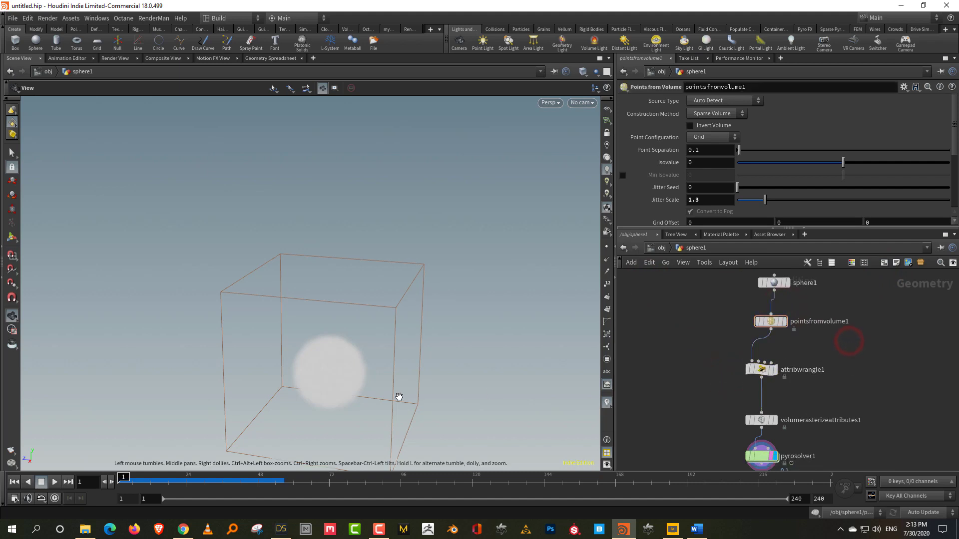
pyautogui.moveTo(363, 404); pyautogui.dragTo(301, 346)
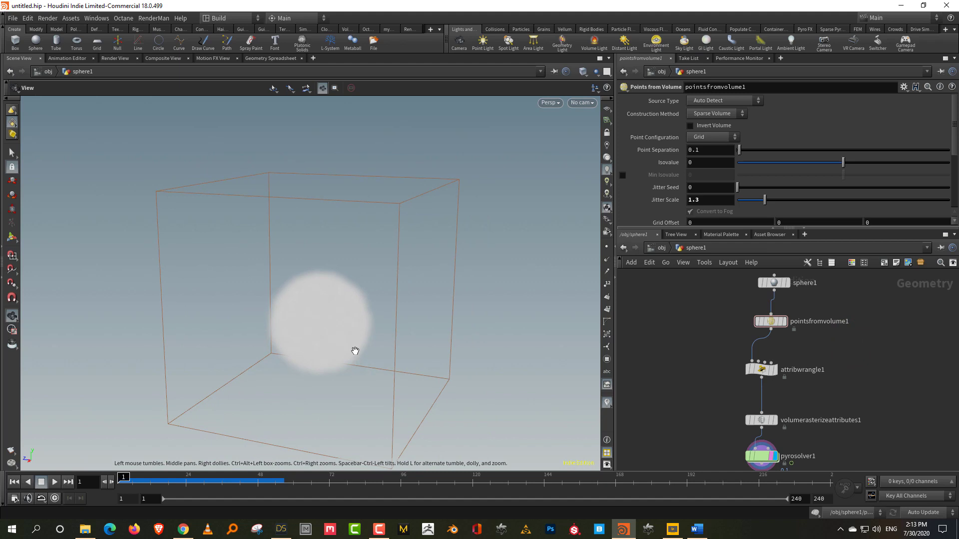
pyautogui.moveTo(824, 401); pyautogui.dragTo(817, 347, button='middle')
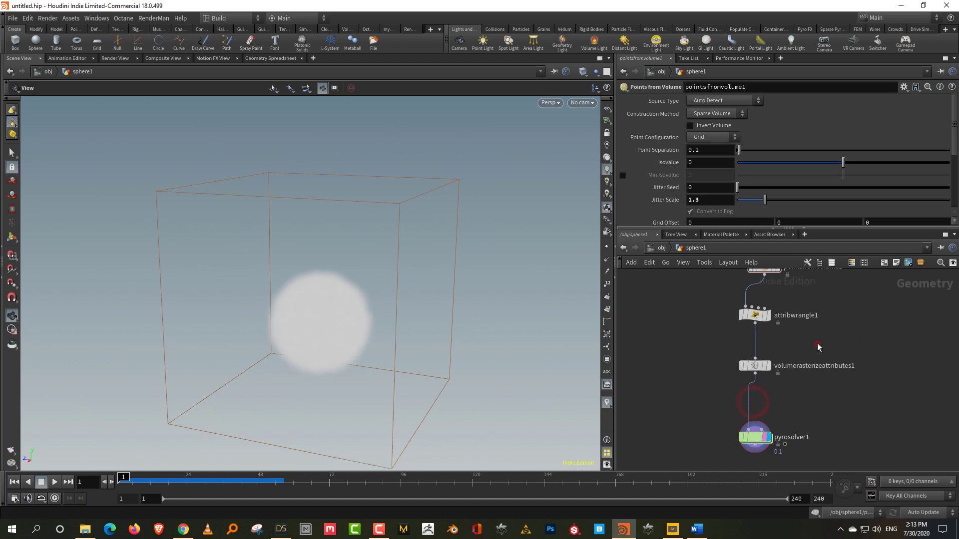
# Add an Attribute Noise node and insert it between attribwrangle1 and the rasterizer
pyautogui.press('Tab')
pyautogui.write('noise')
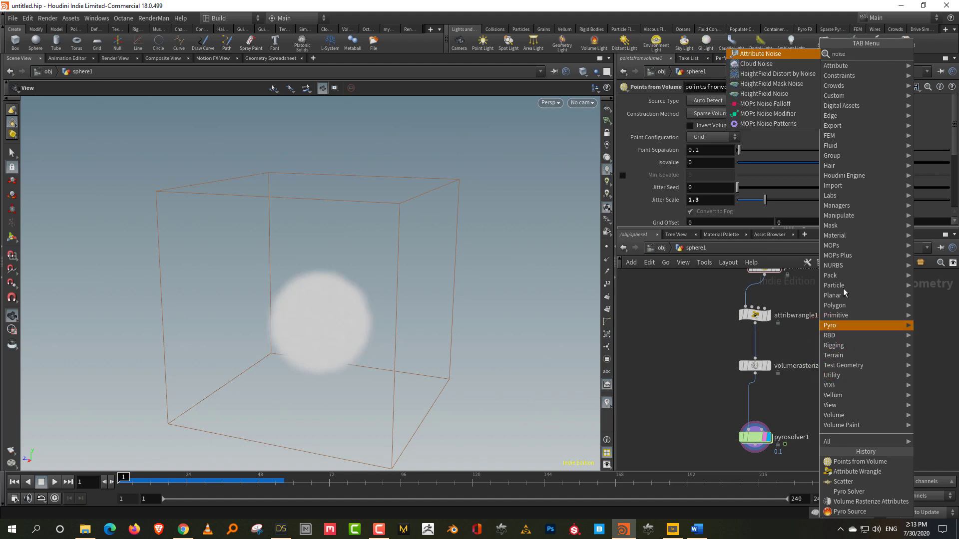
pyautogui.click(772, 54)
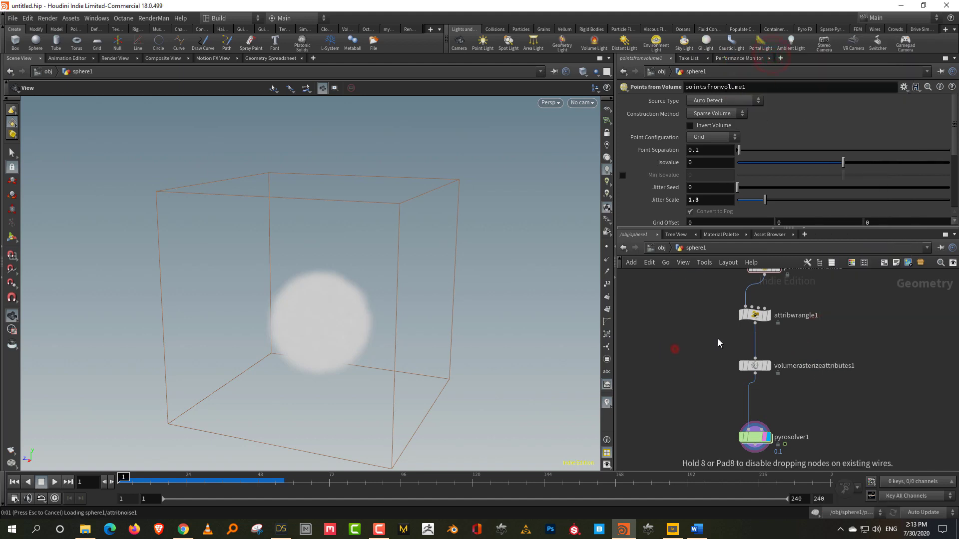
pyautogui.click(674, 349)
pyautogui.click(767, 369)
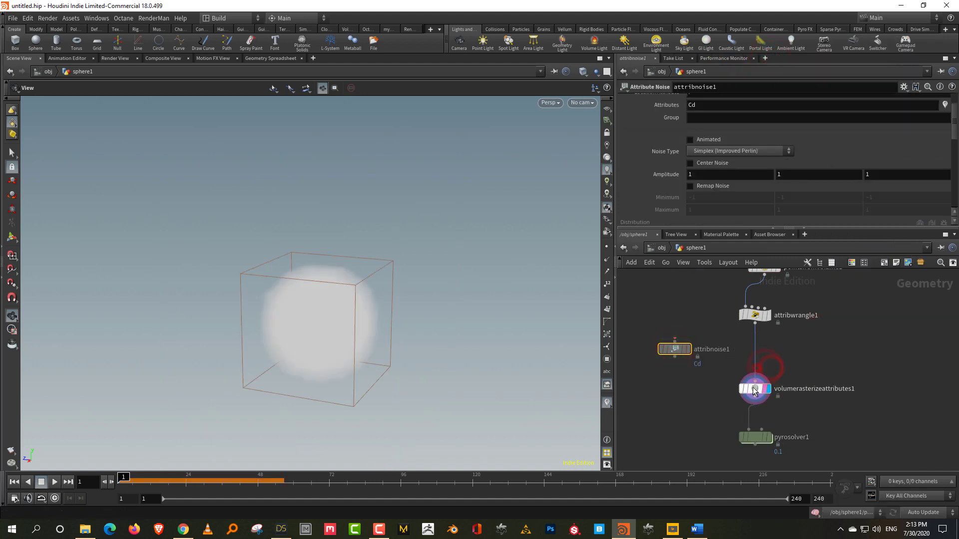
pyautogui.moveTo(680, 352); pyautogui.dragTo(744, 361)
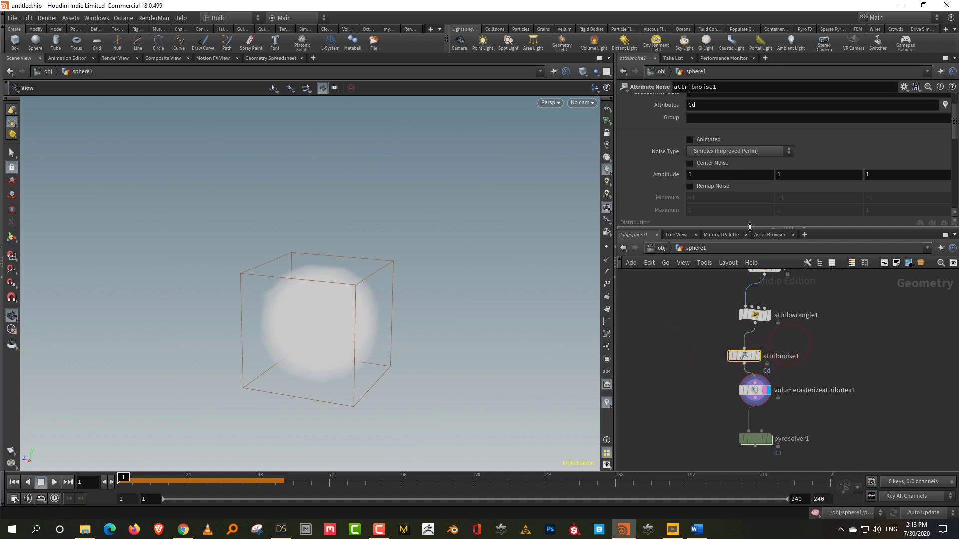
# Set attribnoise1 to 1D signature on the density attribute and enable Remap Noise
pyautogui.moveTo(749, 226); pyautogui.dragTo(749, 273)
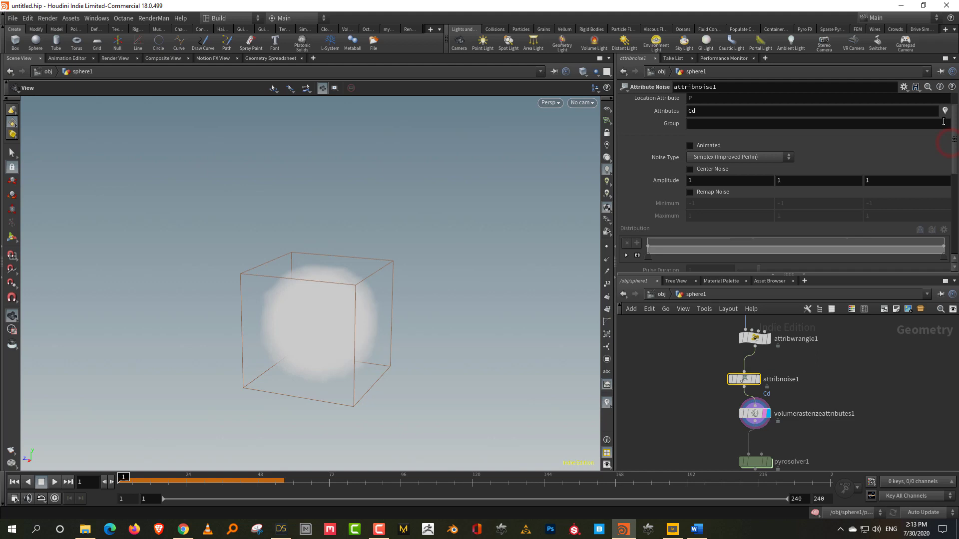
pyautogui.scroll(2, 951, 124)
pyautogui.click(690, 115)
pyautogui.click(697, 112)
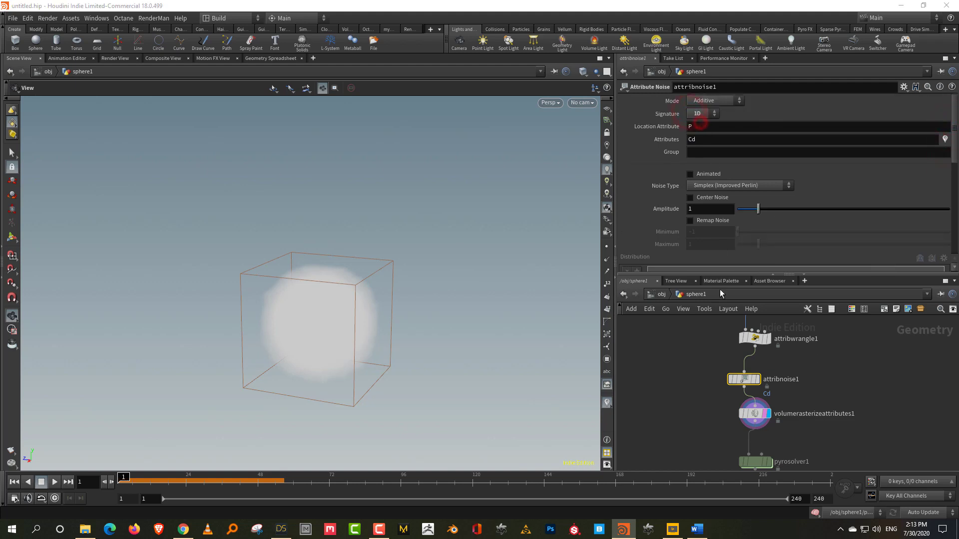
pyautogui.doubleClick(691, 139)
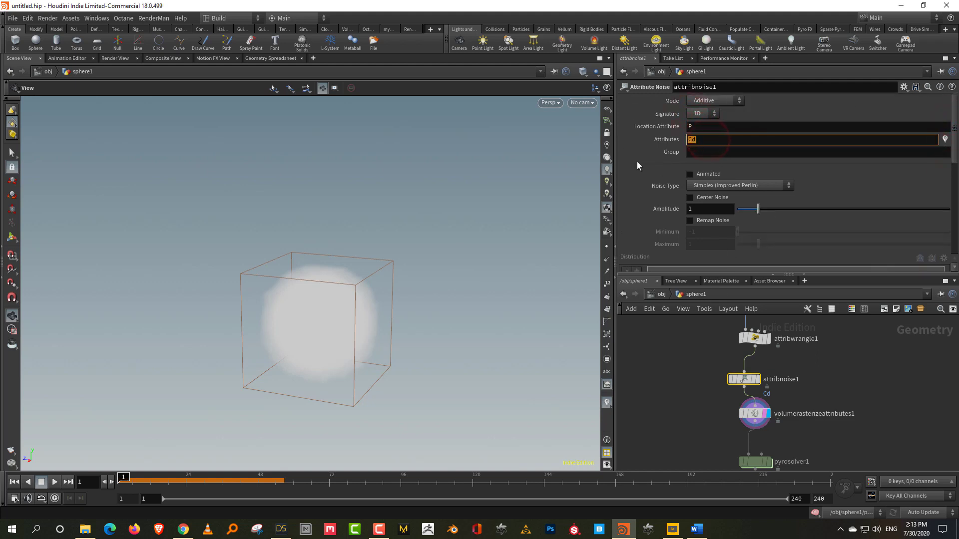
pyautogui.write('density')
pyautogui.press('Return')
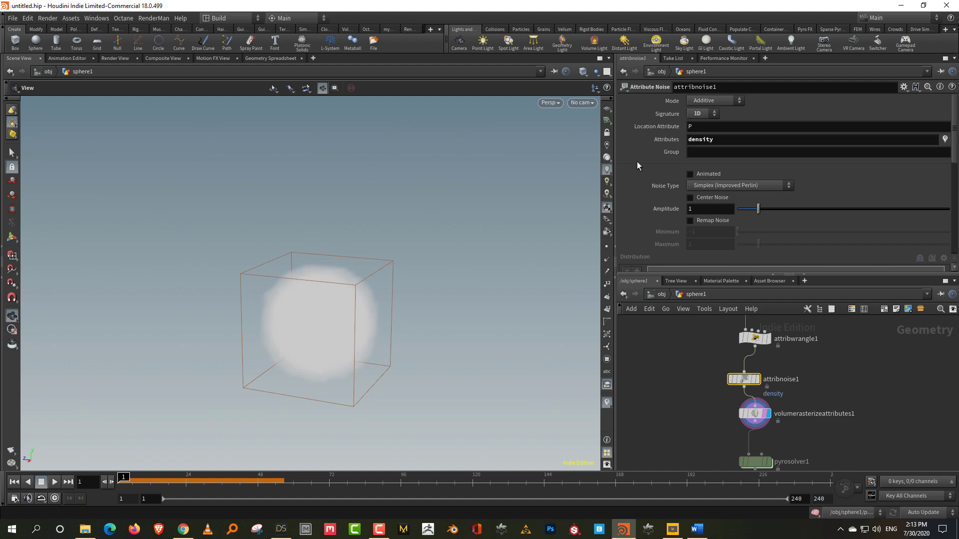
pyautogui.click(713, 220)
# Compare attribnoise1's output points with the rasterized density volume
pyautogui.moveTo(464, 357)
pyautogui.mouseDown()
pyautogui.moveTo(475, 342)
pyautogui.moveTo(464, 357)
pyautogui.mouseUp()
pyautogui.click(757, 380)
pyautogui.click(749, 413)
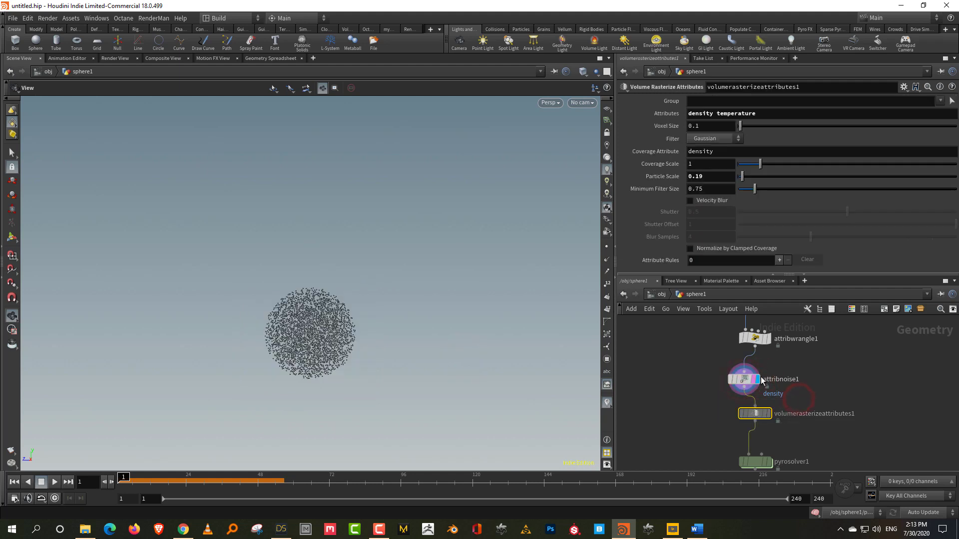
pyautogui.click(746, 378)
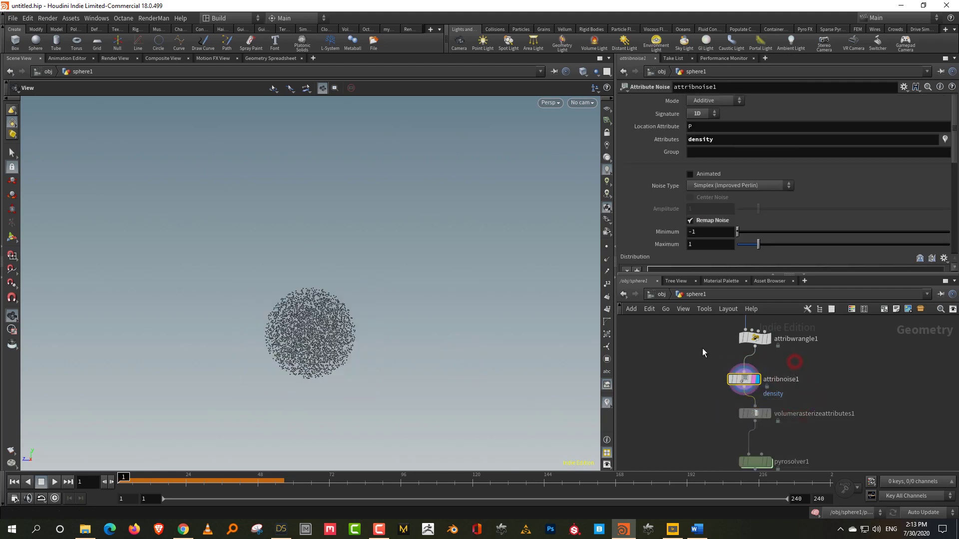
pyautogui.click(769, 415)
pyautogui.click(787, 380)
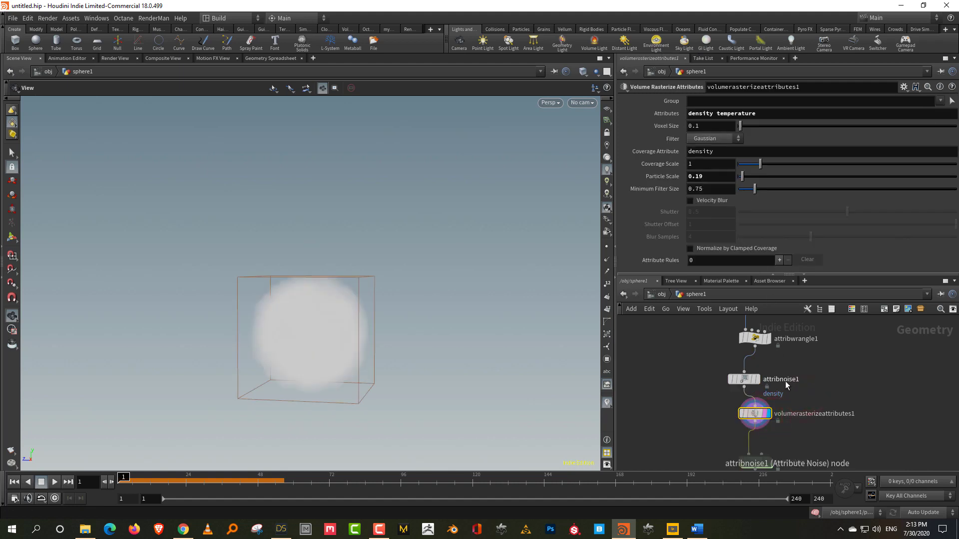
pyautogui.moveTo(786, 379); pyautogui.dragTo(704, 394)
# Set the noise mode to Multiplicative and the remap Minimum to -1.4
pyautogui.click(790, 361)
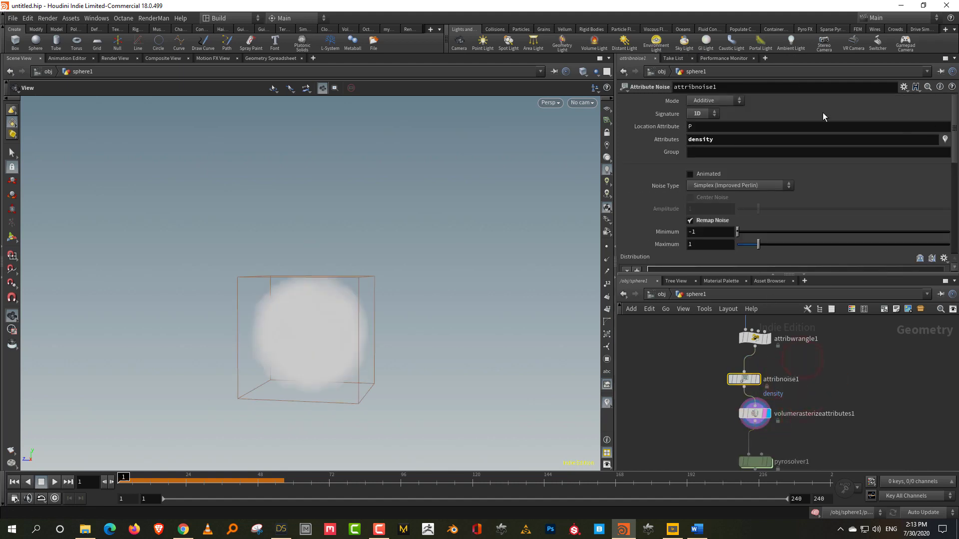
pyautogui.click(713, 122)
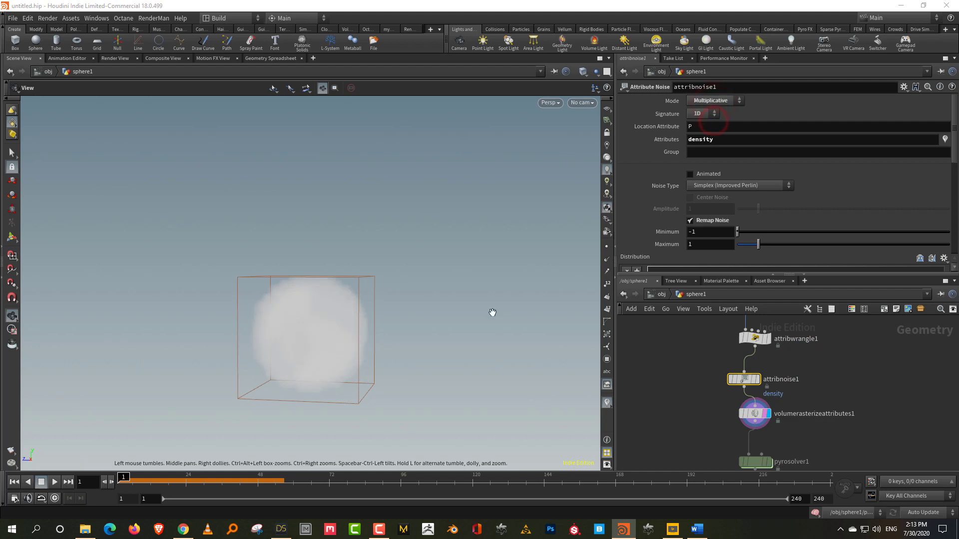
pyautogui.moveTo(379, 343); pyautogui.dragTo(317, 325)
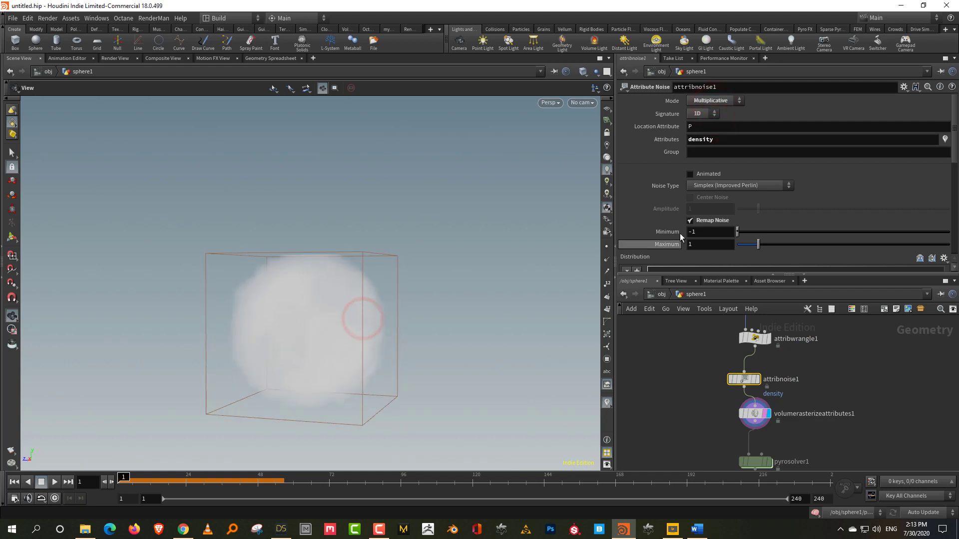
pyautogui.moveTo(718, 231); pyautogui.dragTo(693, 232, button='middle')
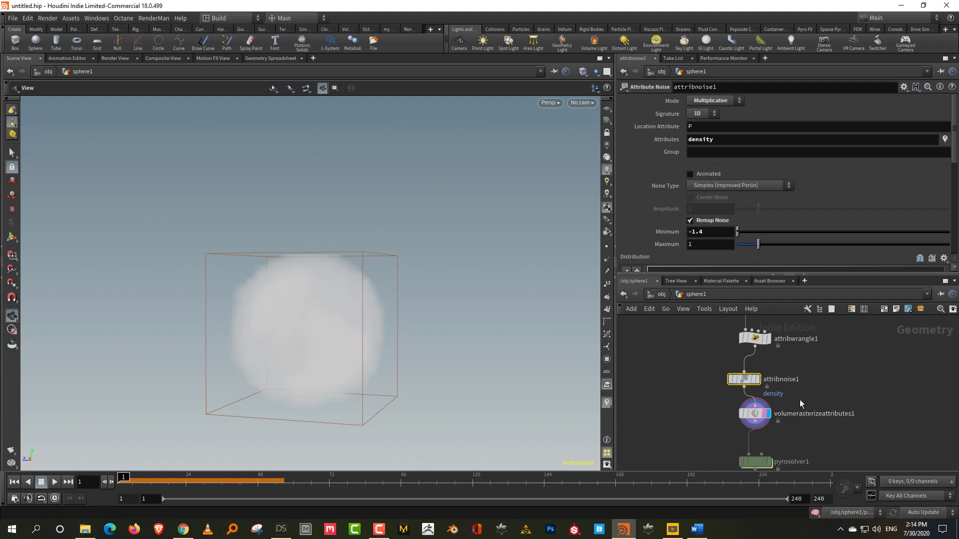
pyautogui.moveTo(819, 357); pyautogui.dragTo(814, 305, button='middle')
# Compare the rasterized volume with the pyro solver's smoke simulation
pyautogui.click(763, 411)
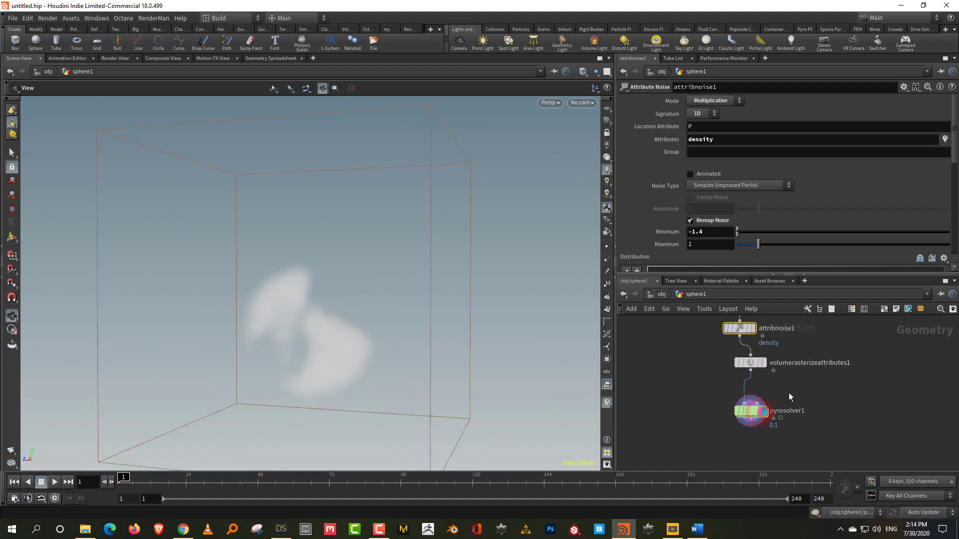
pyautogui.keyDown('alt'); pyautogui.moveTo(313, 345); pyautogui.dragTo(345, 342); pyautogui.keyUp('alt')
pyautogui.moveTo(729, 365); pyautogui.dragTo(714, 404, button='middle')
pyautogui.click(743, 405)
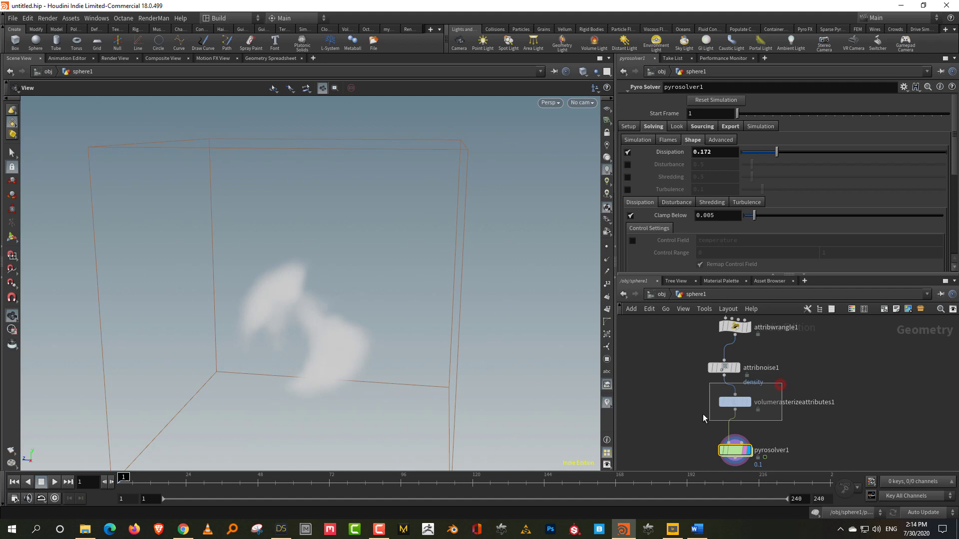
pyautogui.click(747, 402)
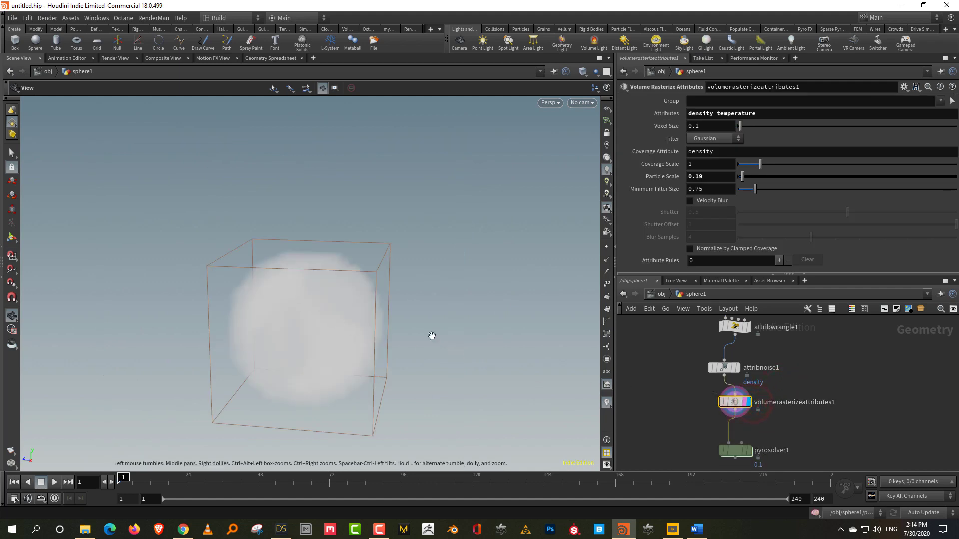
pyautogui.moveTo(737, 410)
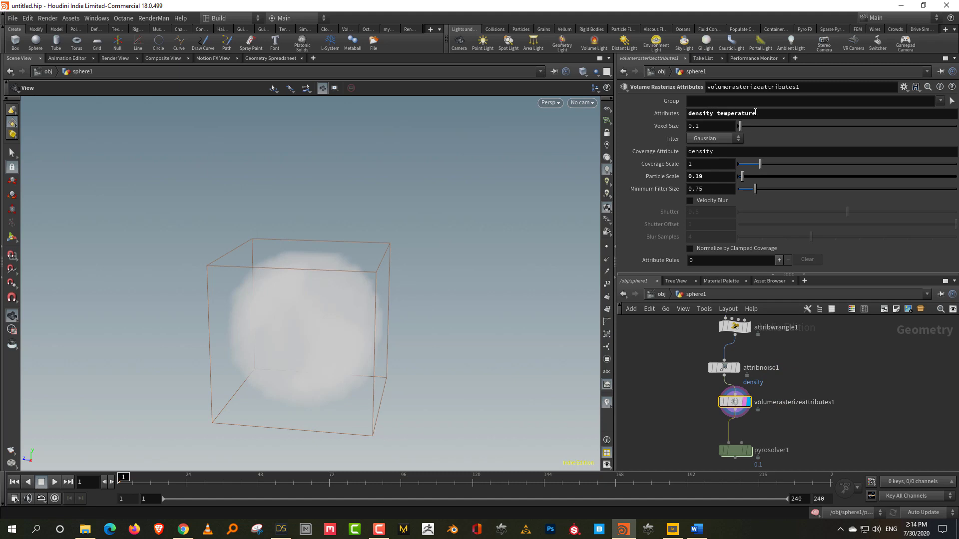
pyautogui.click(751, 368)
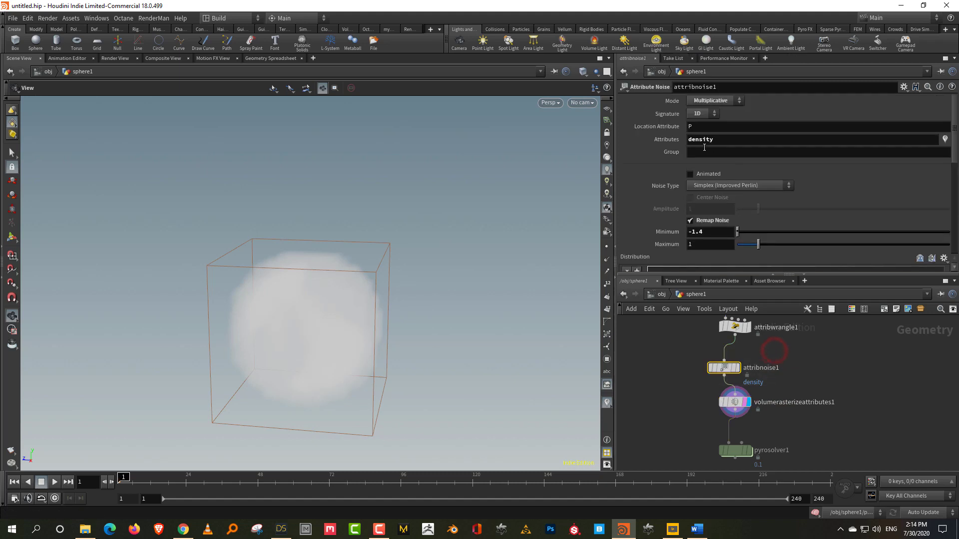
pyautogui.moveTo(793, 397); pyautogui.dragTo(790, 369, button='middle')
pyautogui.keyDown('shift'); pyautogui.click(730, 372); pyautogui.keyUp('shift')
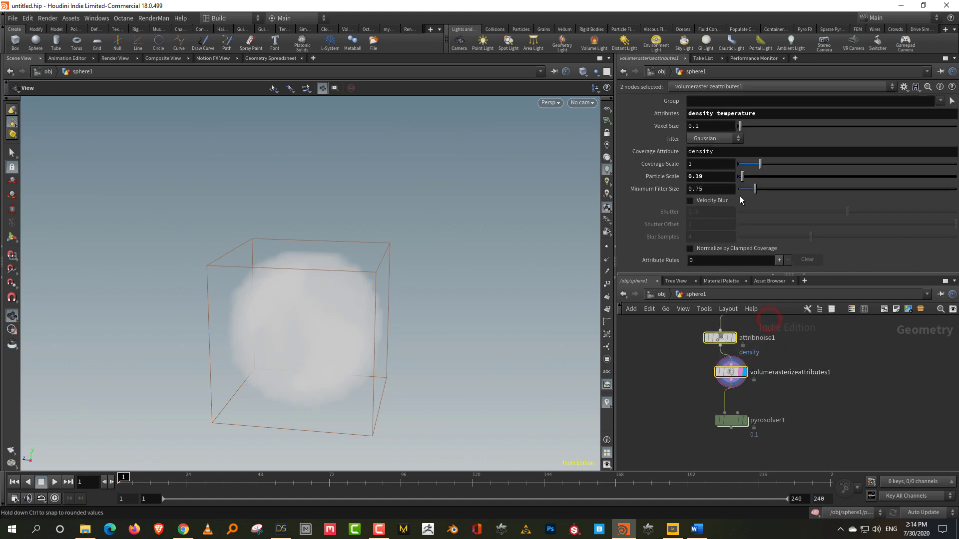
pyautogui.click(731, 421)
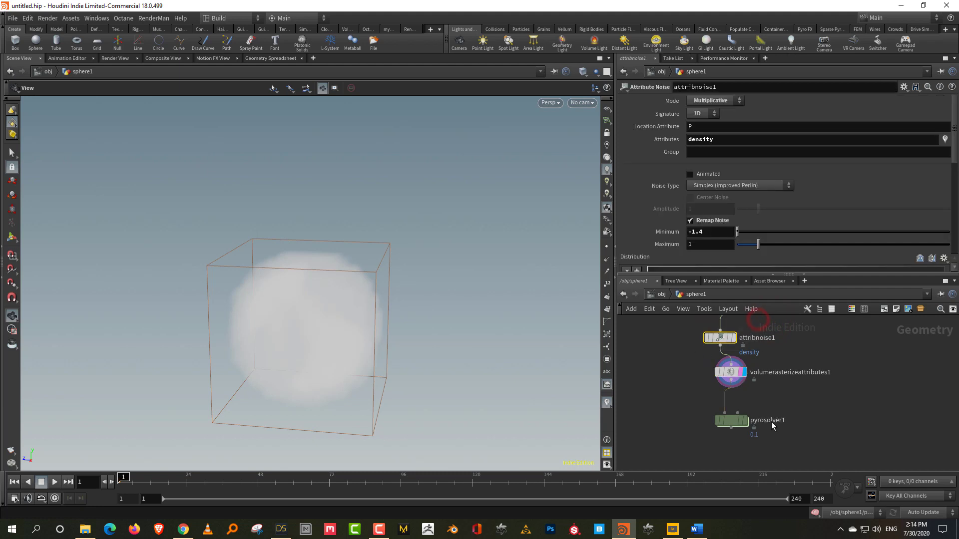
pyautogui.click(749, 404)
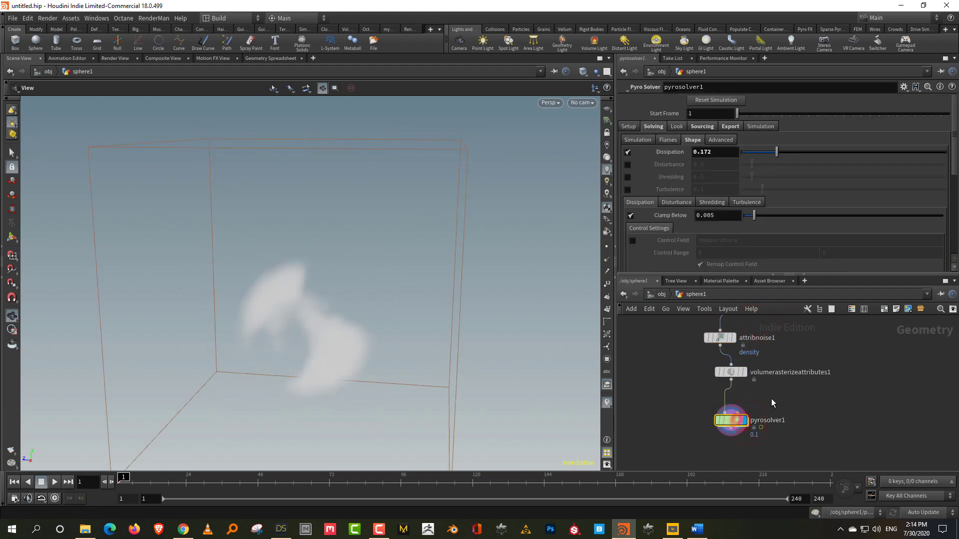
# Raise attribnoise1's remap Minimum to -0.5, replay the smoke, and rewind to frame 1
pyautogui.moveTo(783, 324); pyautogui.dragTo(770, 363, button='middle')
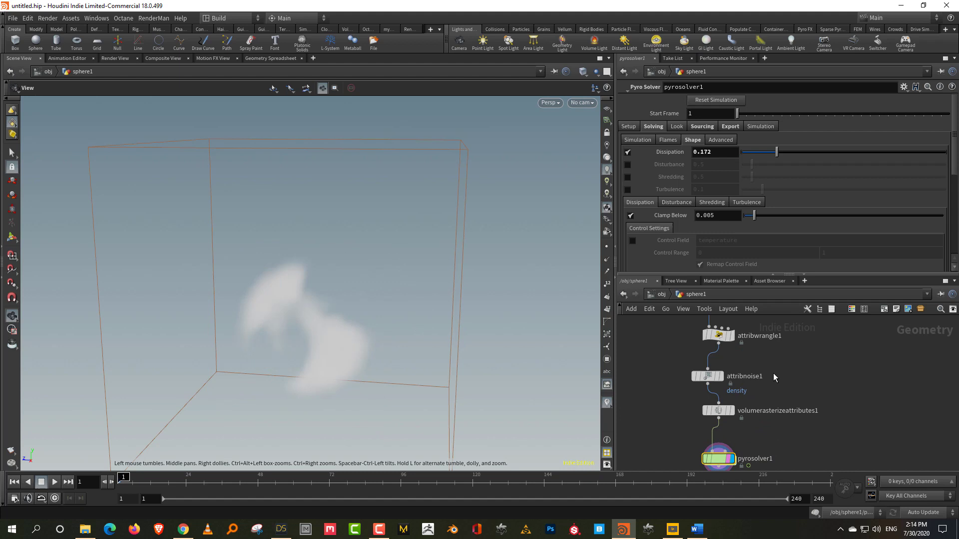
pyautogui.click(707, 376)
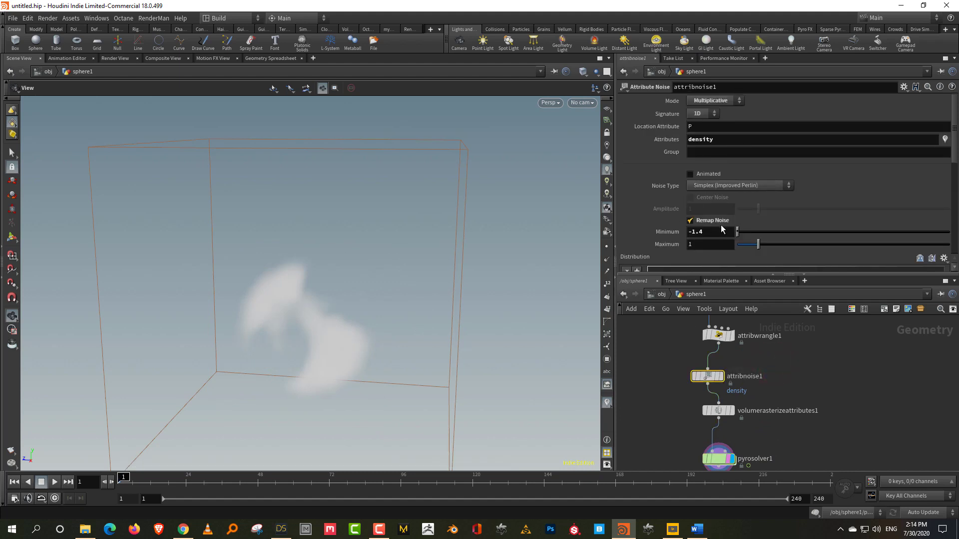
pyautogui.moveTo(721, 230); pyautogui.dragTo(768, 226, button='middle')
pyautogui.moveTo(789, 443); pyautogui.dragTo(791, 385, button='middle')
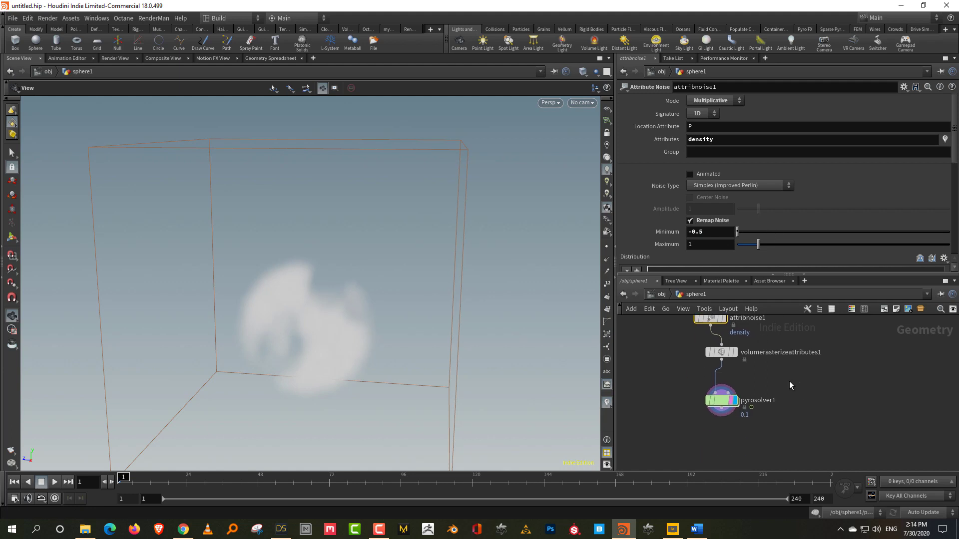
pyautogui.moveTo(364, 347); pyautogui.dragTo(332, 385)
pyautogui.press('Up')
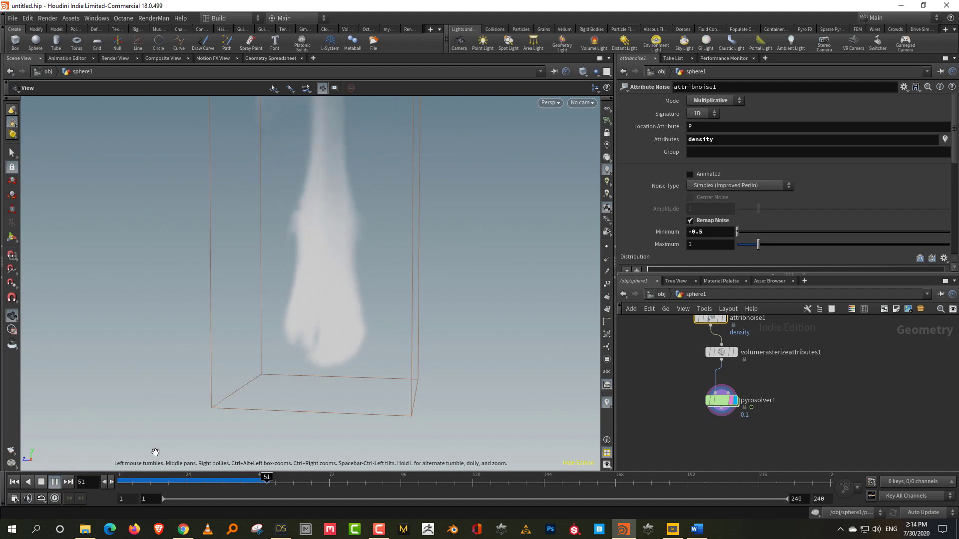
pyautogui.click(39, 483)
pyautogui.click(14, 482)
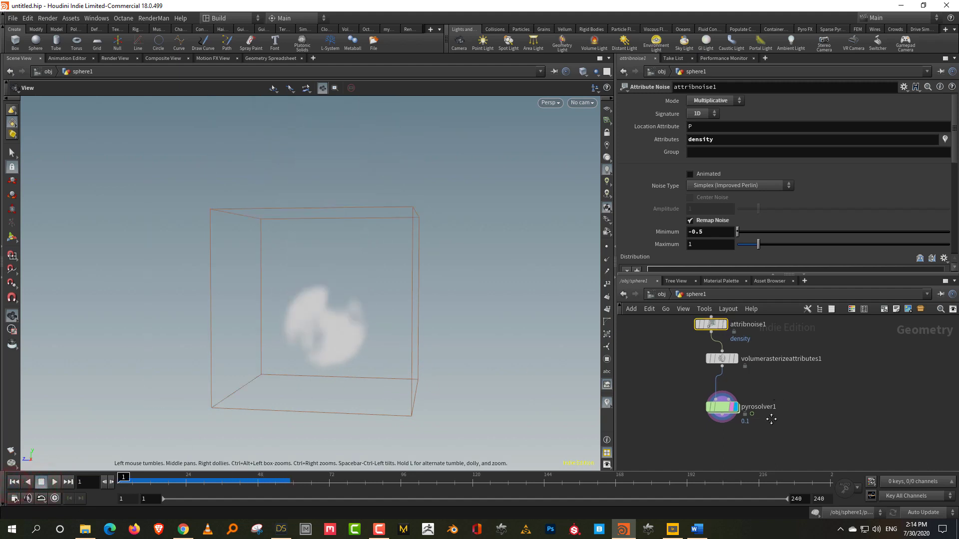
pyautogui.moveTo(769, 312); pyautogui.dragTo(757, 366, button='middle')
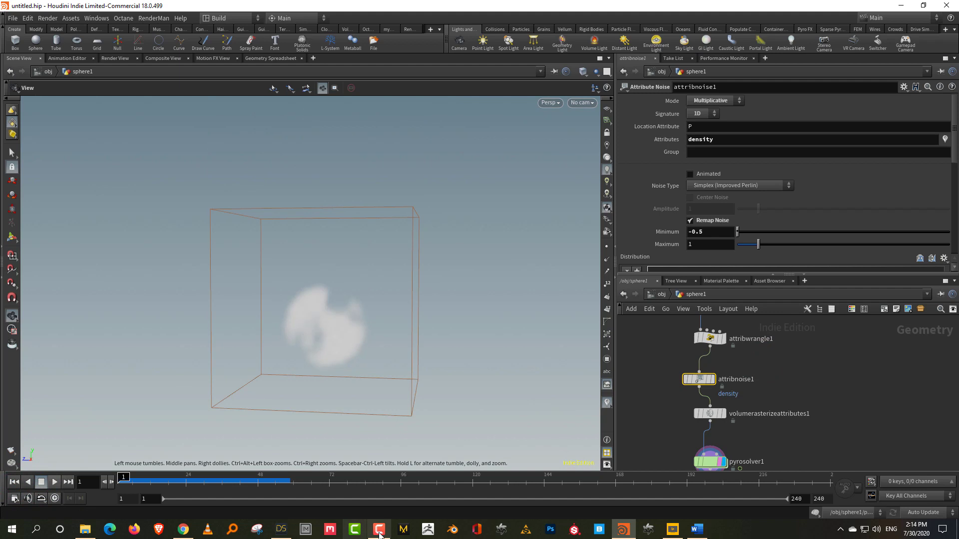
# Enable Animated noise on attribnoise1 and preview the simulation, rewinding to frame 1
pyautogui.click(708, 174)
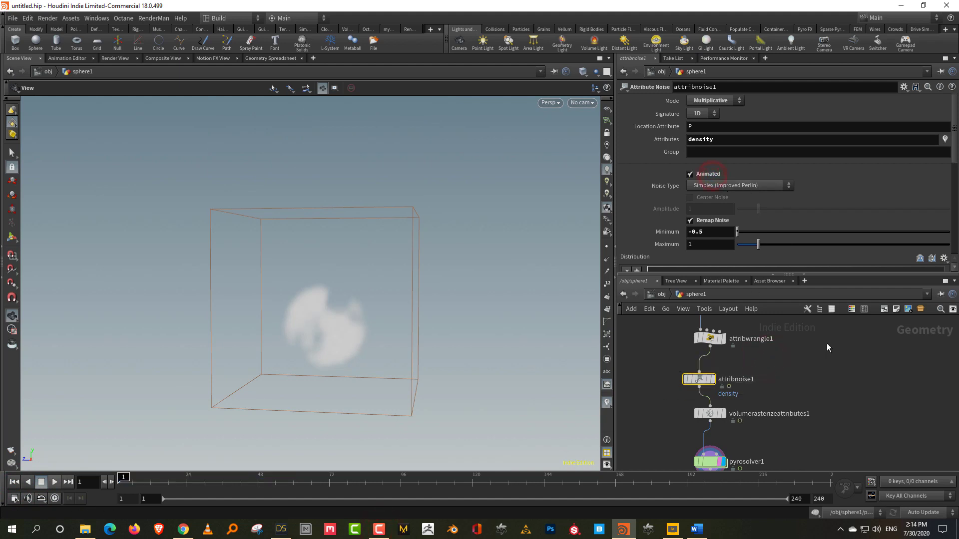
pyautogui.click(55, 482)
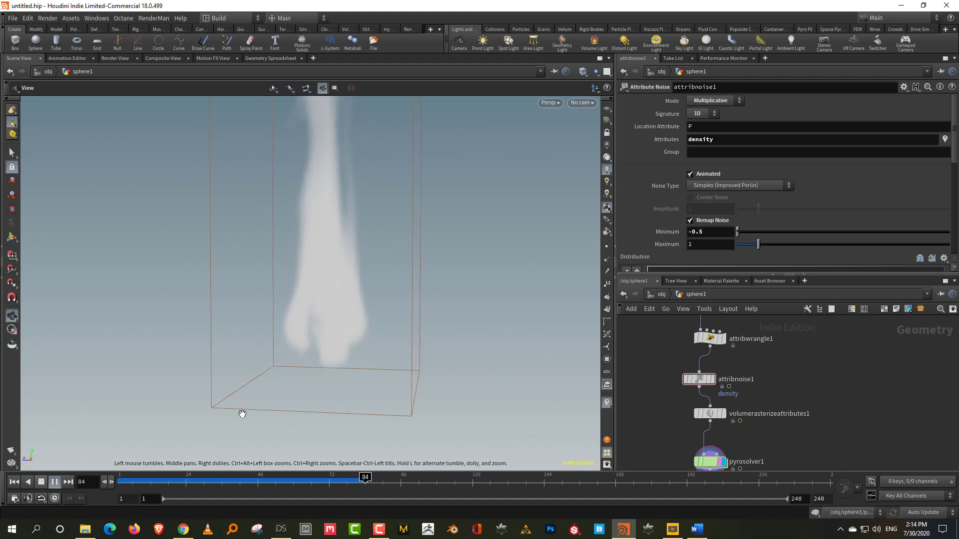
pyautogui.click(41, 480)
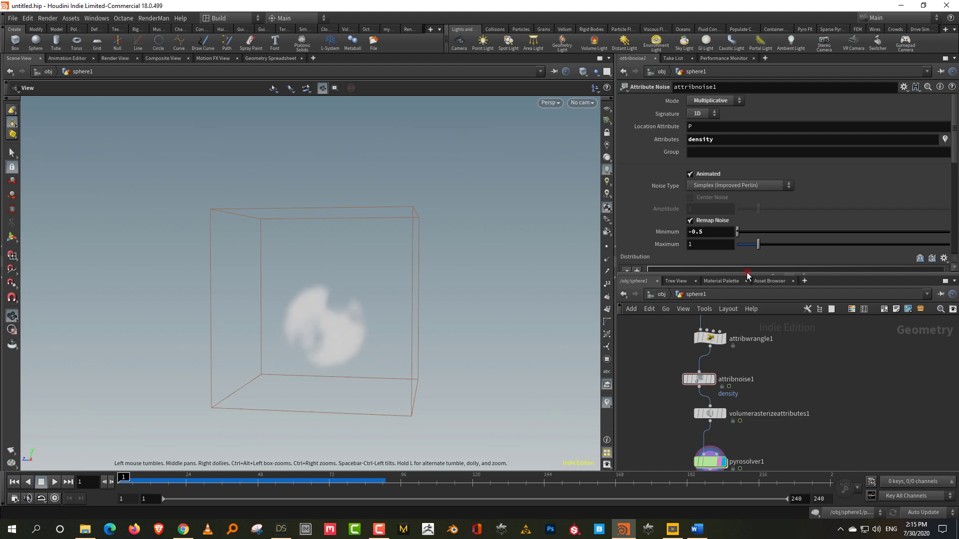
# Change attribnoise1's Attributes to 'density temperature'
pyautogui.click(746, 272)
pyautogui.click(737, 139)
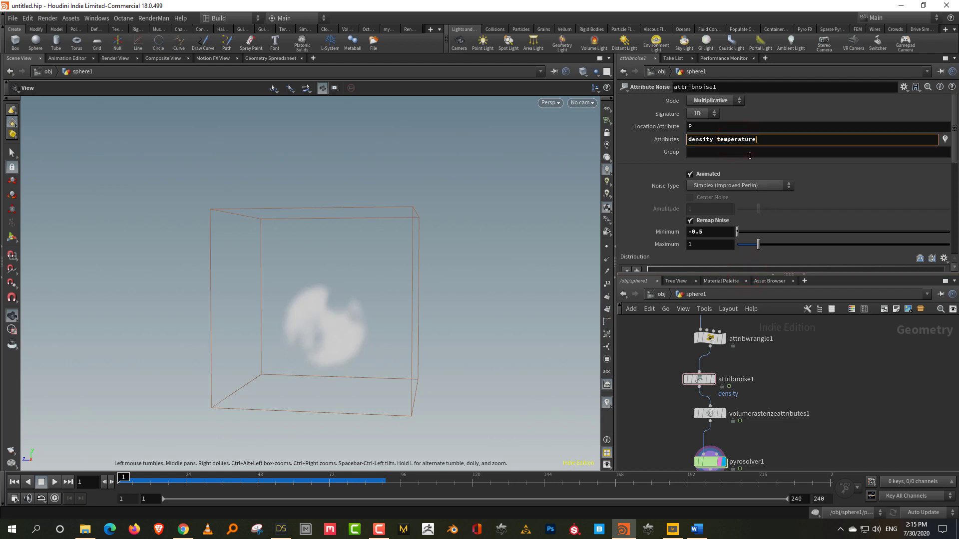
pyautogui.press('Return')
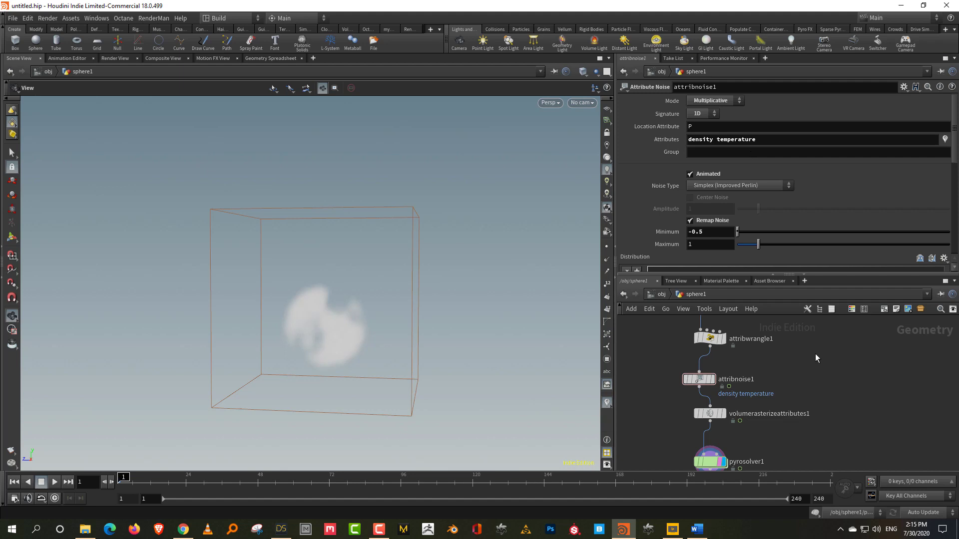
pyautogui.moveTo(794, 375); pyautogui.dragTo(786, 402, button='middle')
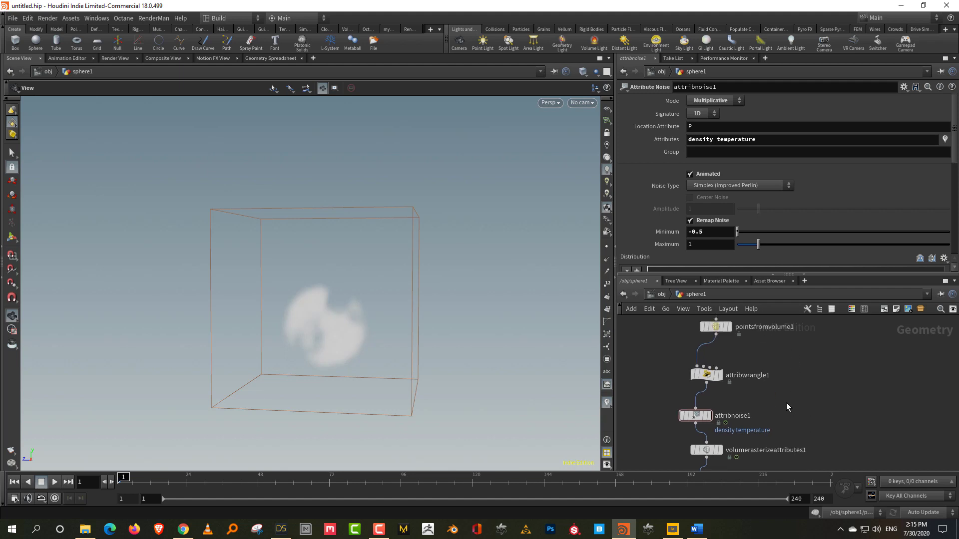
# Change f@temperature to 0 in attribwrangle1, then preview the smoke and rewind
pyautogui.moveTo(760, 360); pyautogui.dragTo(718, 388)
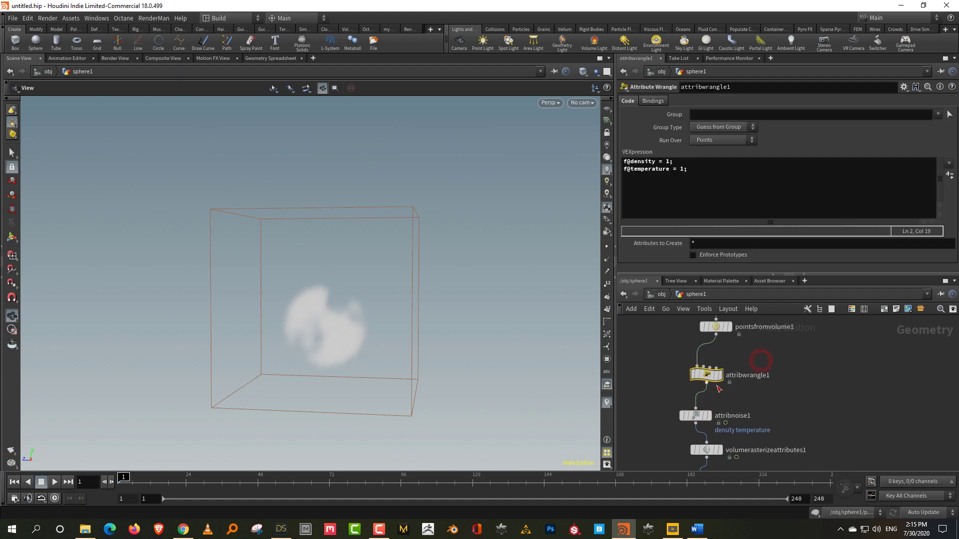
pyautogui.click(682, 170)
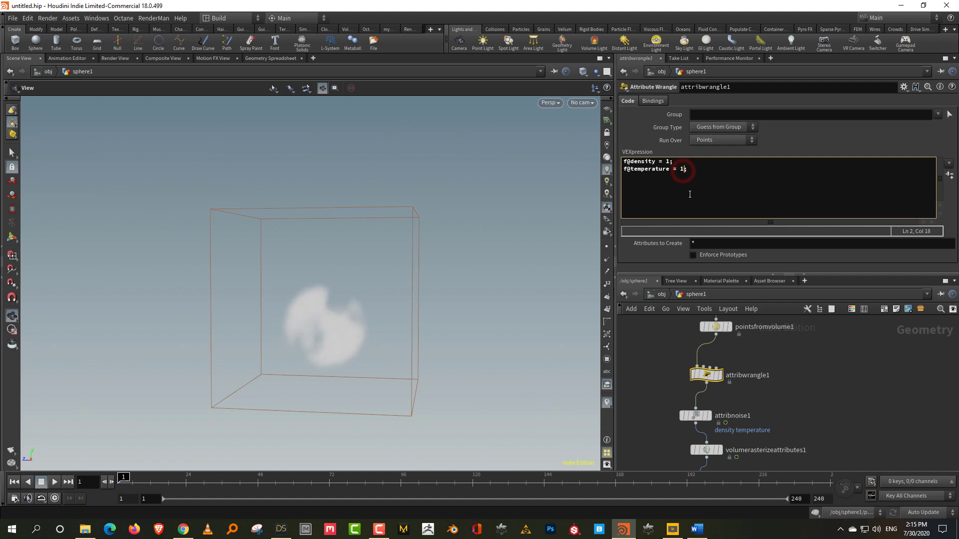
pyautogui.moveTo(799, 426); pyautogui.dragTo(808, 364, button='middle')
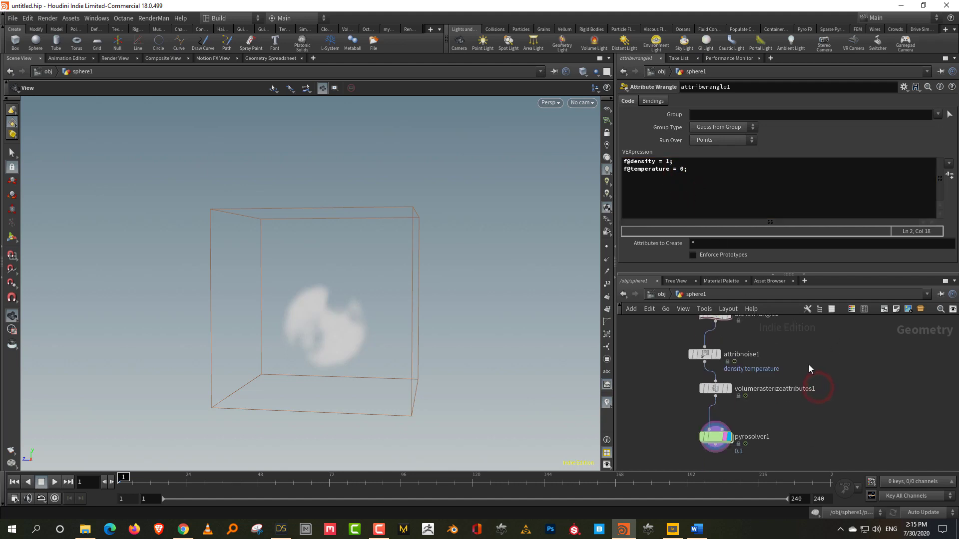
pyautogui.click(747, 433)
pyautogui.click(56, 482)
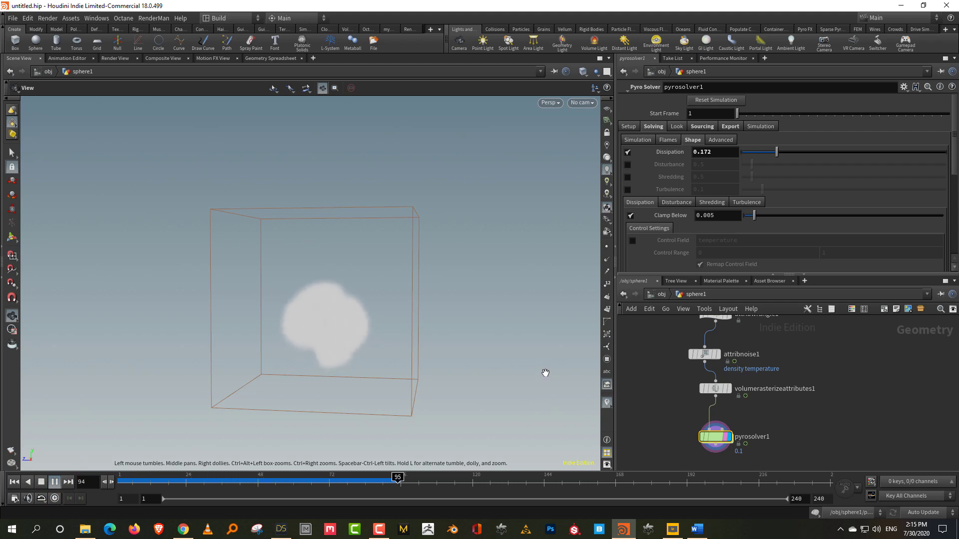
pyautogui.click(41, 481)
pyautogui.click(13, 483)
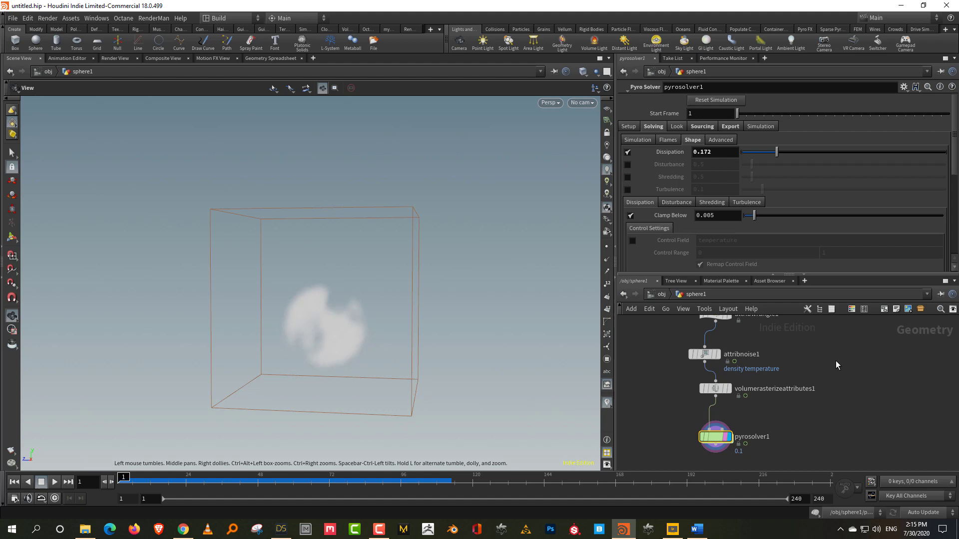
# Limit attribnoise1's Attributes to just density and replay the smoke back to frame 1
pyautogui.press('Up')
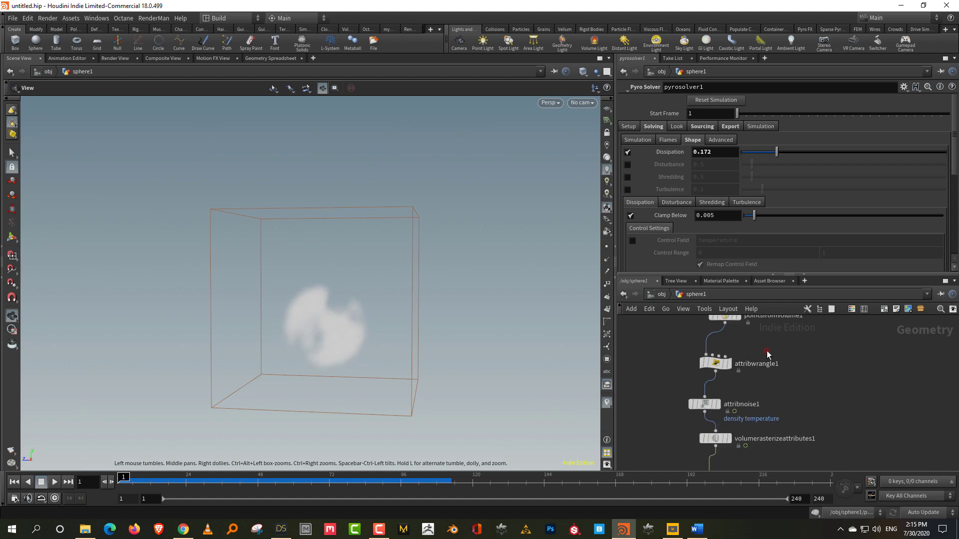
pyautogui.doubleClick(680, 169)
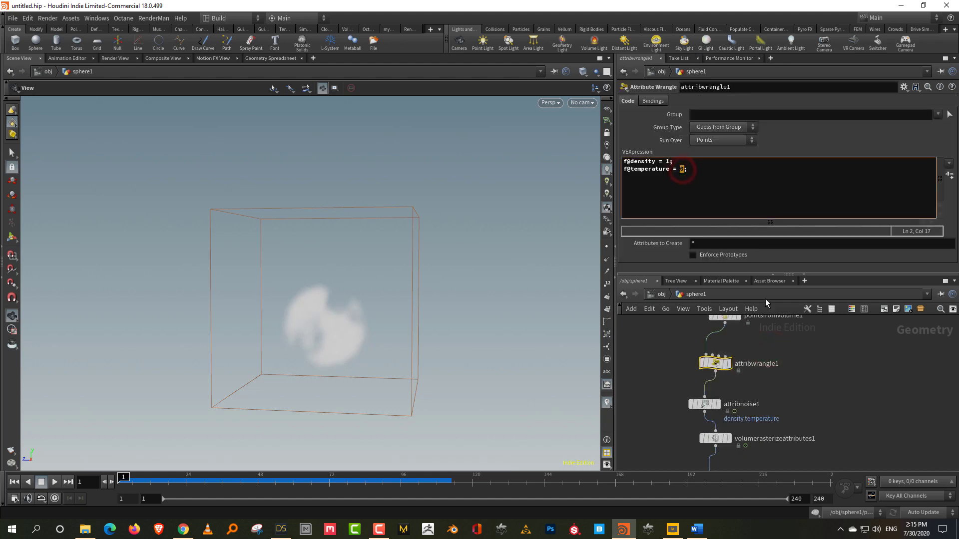
pyautogui.click(779, 342)
pyautogui.press('Down')
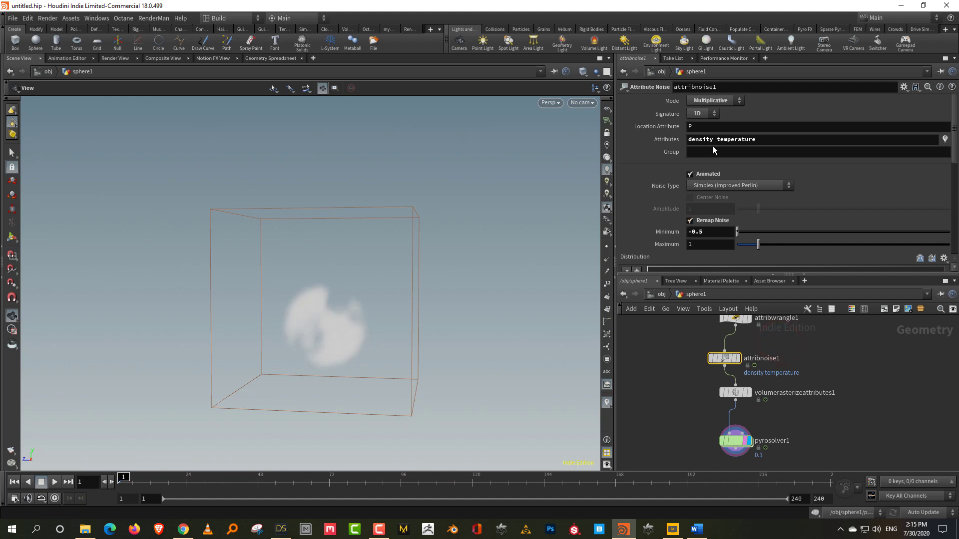
pyautogui.click(846, 349)
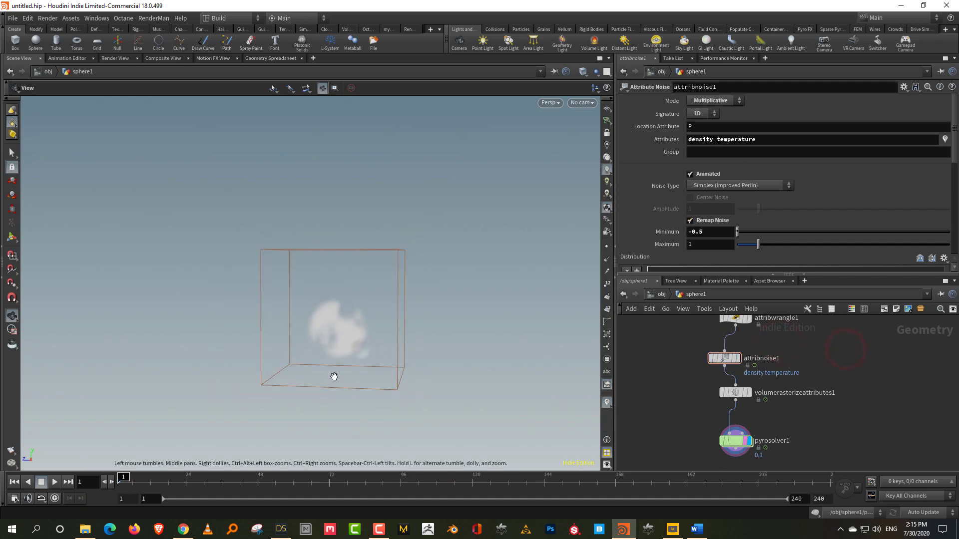
pyautogui.moveTo(334, 376); pyautogui.dragTo(326, 385, button='middle')
pyautogui.click(55, 481)
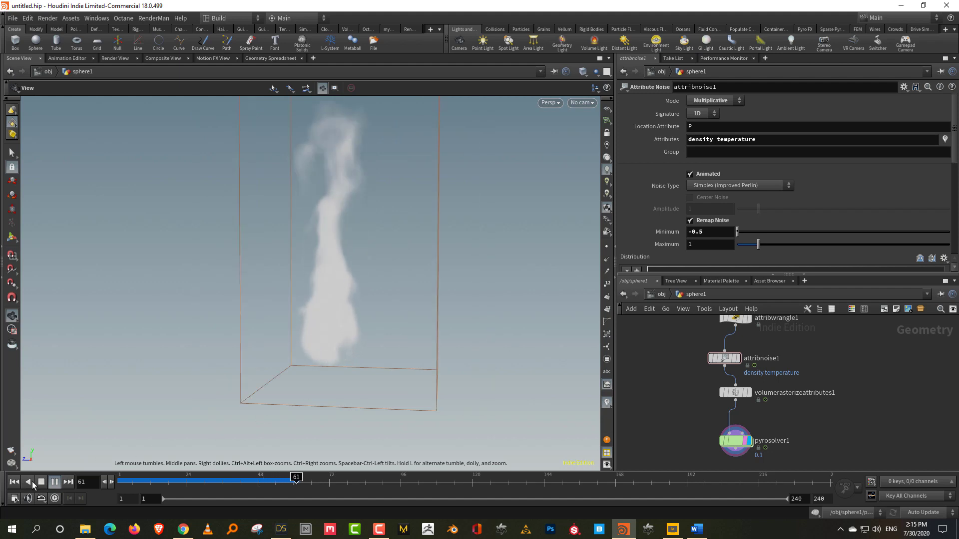
pyautogui.click(13, 482)
pyautogui.click(797, 346)
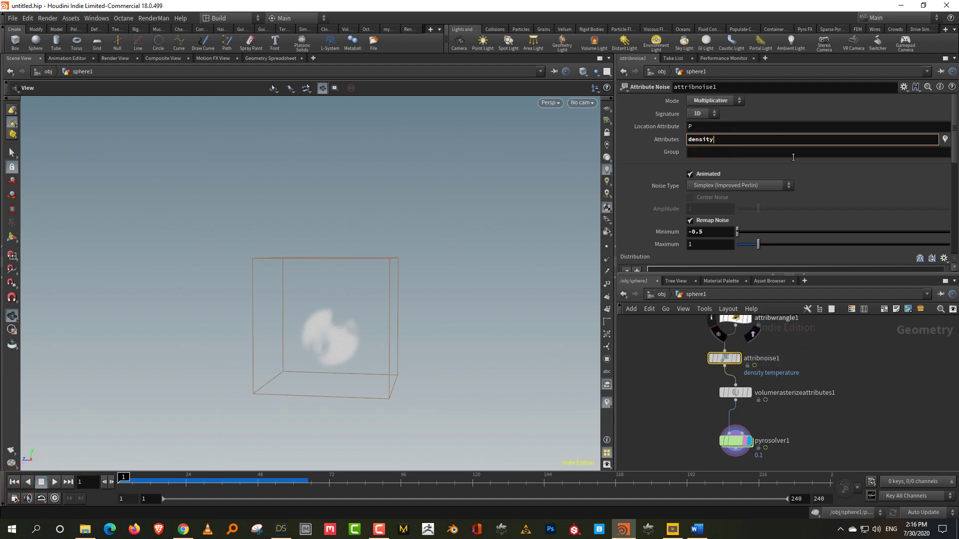
# Duplicate attribnoise1 and insert the copy into the wire above volumerasterizeattributes1
pyautogui.moveTo(743, 408); pyautogui.dragTo(745, 372, button='middle')
pyautogui.moveTo(767, 413); pyautogui.dragTo(768, 414)
pyautogui.press('l')
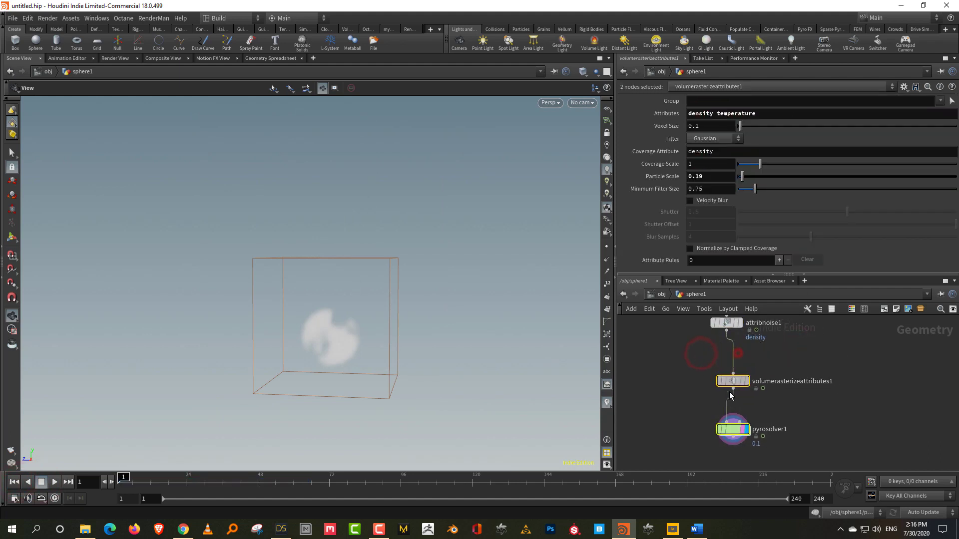
pyautogui.click(789, 342)
pyautogui.hotkey('ctrl', 'c')
pyautogui.hotkey('ctrl', 'v')
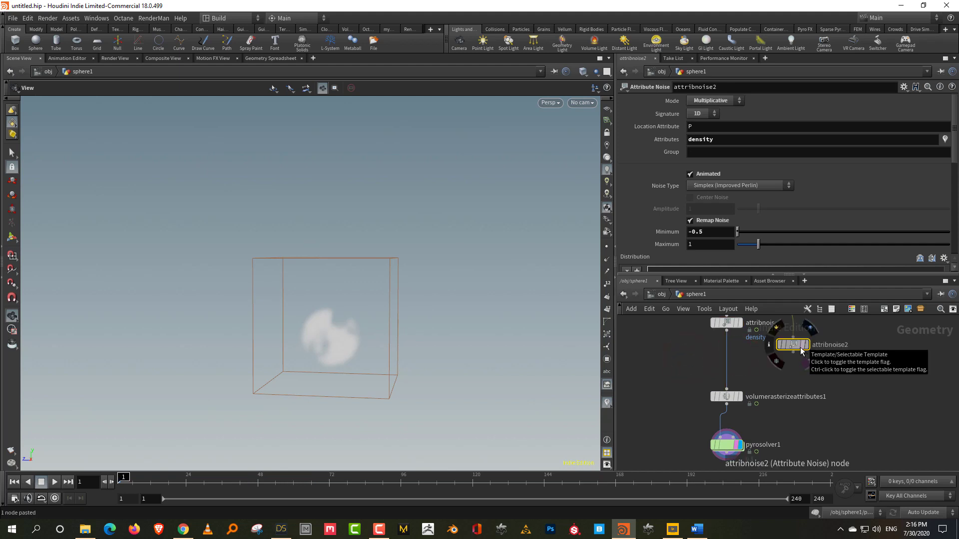
pyautogui.moveTo(794, 347); pyautogui.dragTo(715, 367)
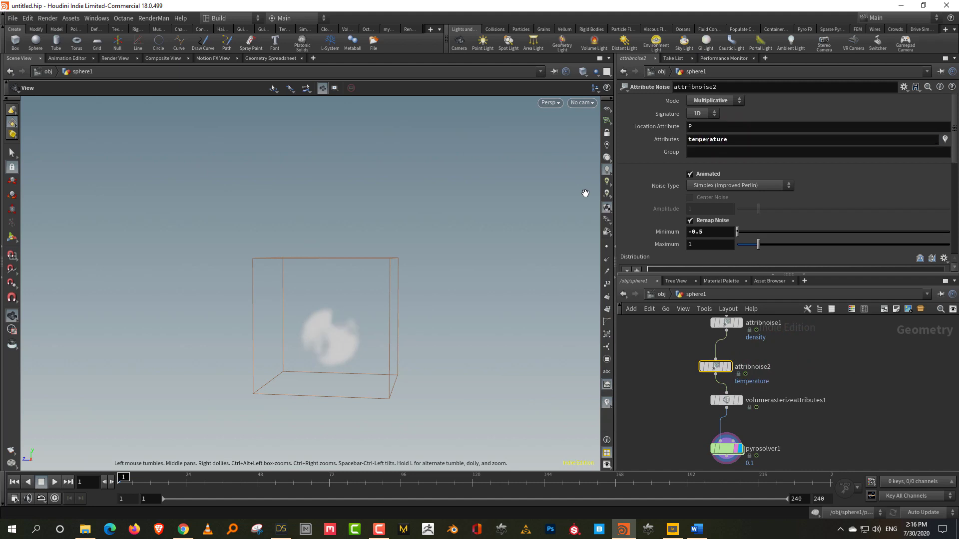
# Set the new attribnoise2 to noise temperature with Element Size 0.5 and Offset 4.4
pyautogui.moveTo(737, 273); pyautogui.dragTo(737, 301)
pyautogui.moveTo(955, 181); pyautogui.dragTo(919, 239)
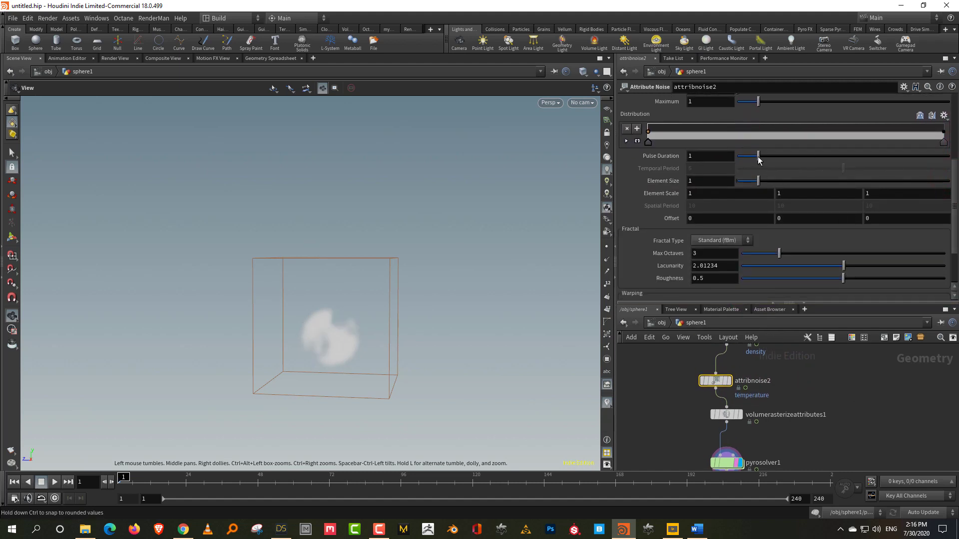
pyautogui.keyDown('ctrl'); pyautogui.click(747, 181); pyautogui.keyUp('ctrl')
pyautogui.moveTo(725, 216); pyautogui.dragTo(725, 216, button='middle')
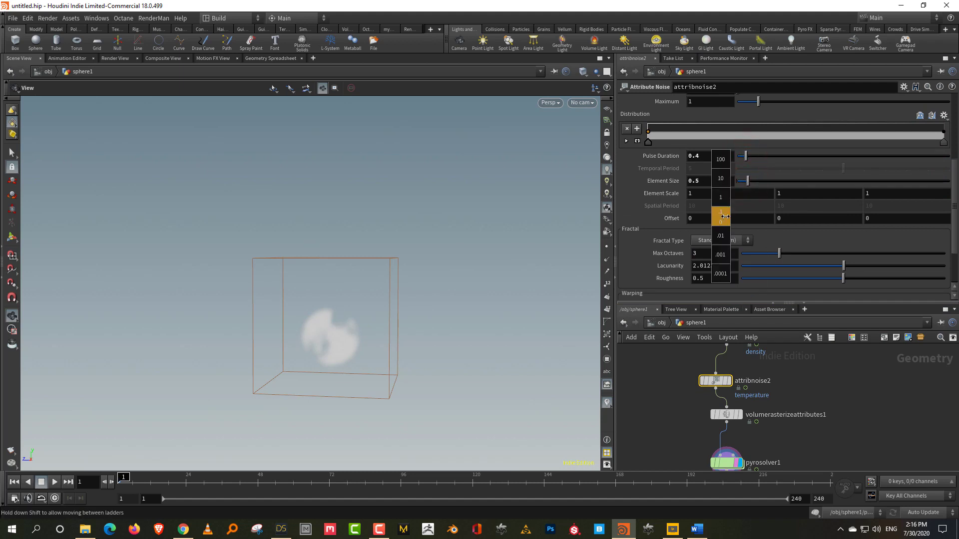
pyautogui.moveTo(892, 195); pyautogui.dragTo(864, 261, button='middle')
# Select the pyro solver and play the sim to watch the tall plume rise
pyautogui.press('Down')
pyautogui.press('Down')
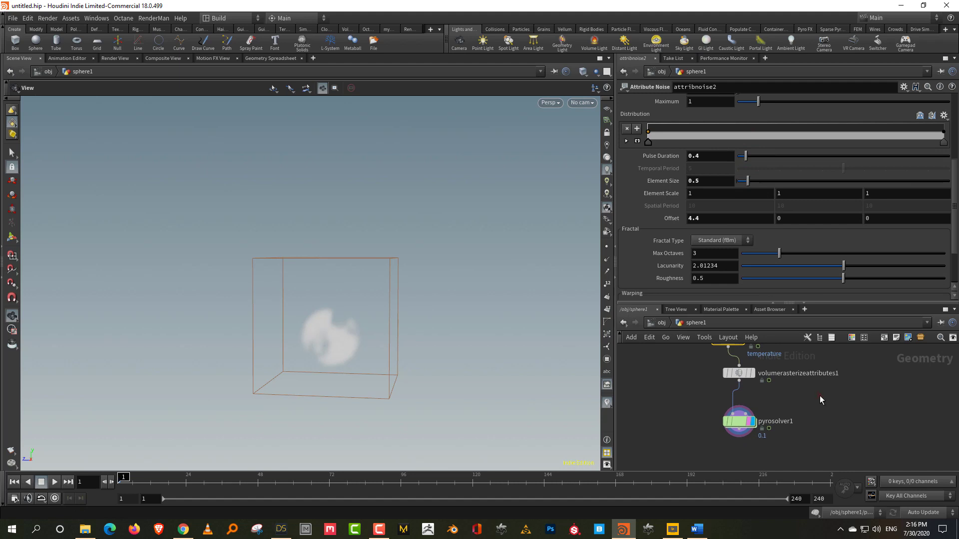
pyautogui.click(53, 483)
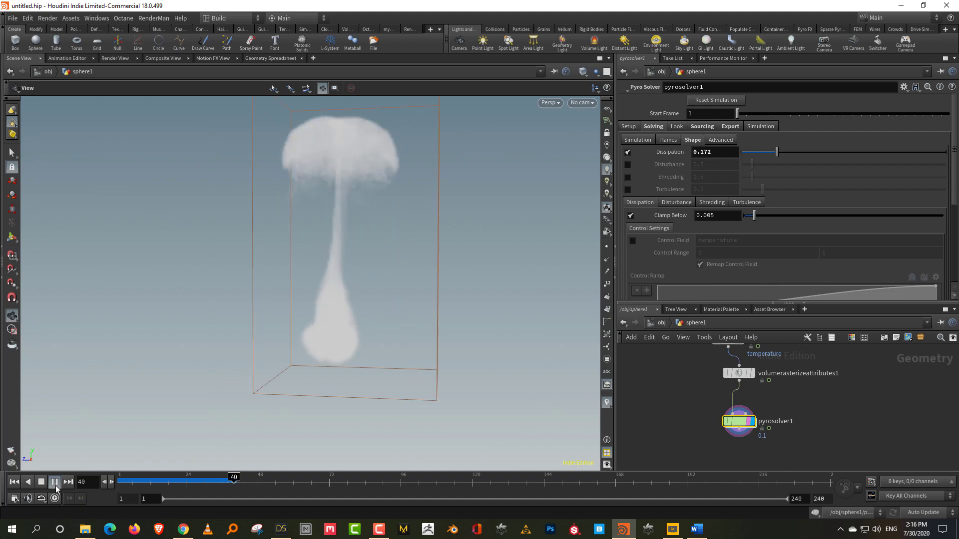
pyautogui.moveTo(325, 335); pyautogui.dragTo(342, 353)
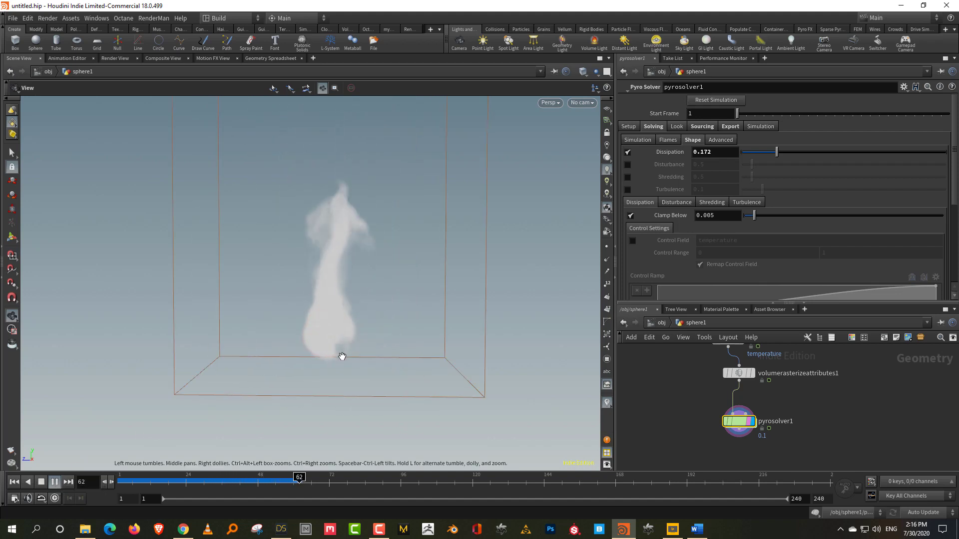
# Stop playback, go up to /obj and add a Light node beside sphere1
pyautogui.click(41, 482)
pyautogui.click(659, 325)
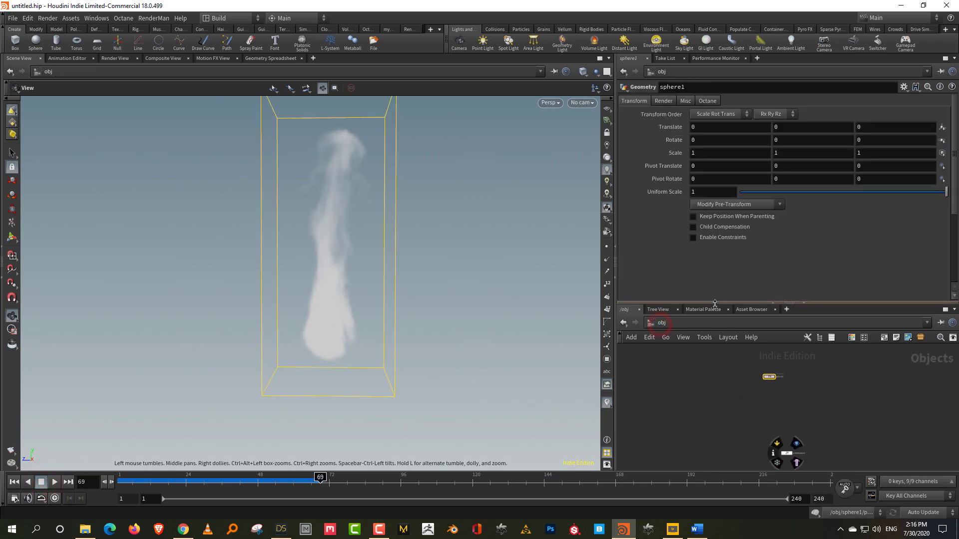
pyautogui.moveTo(716, 303); pyautogui.dragTo(715, 275)
pyautogui.click(831, 373)
pyautogui.press('h')
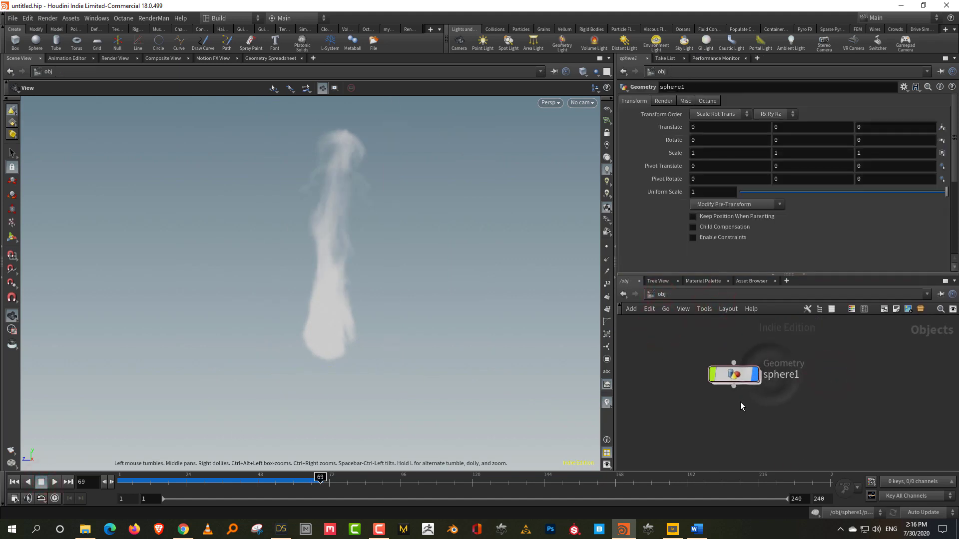
pyautogui.click(761, 402)
pyautogui.press('Tab')
pyautogui.write('light')
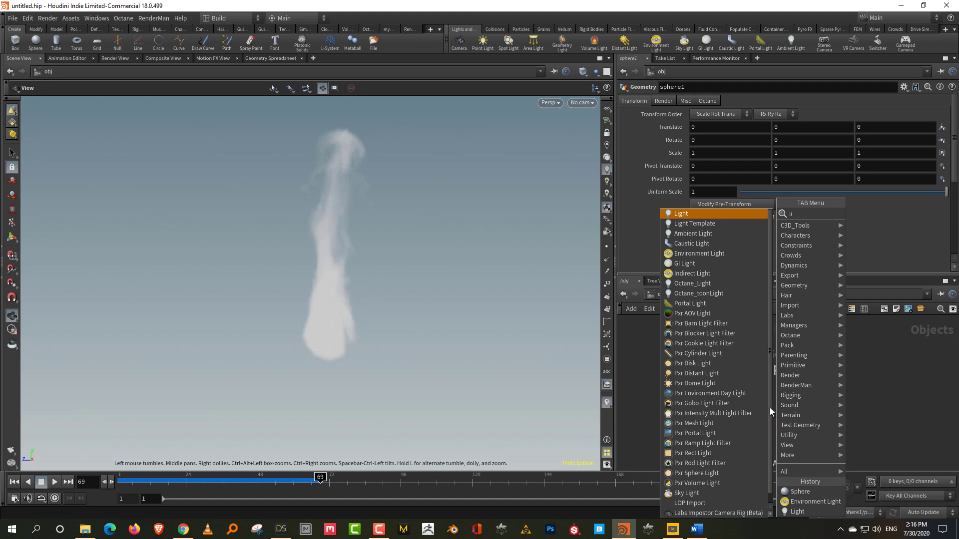
pyautogui.click(858, 366)
pyautogui.click(859, 367)
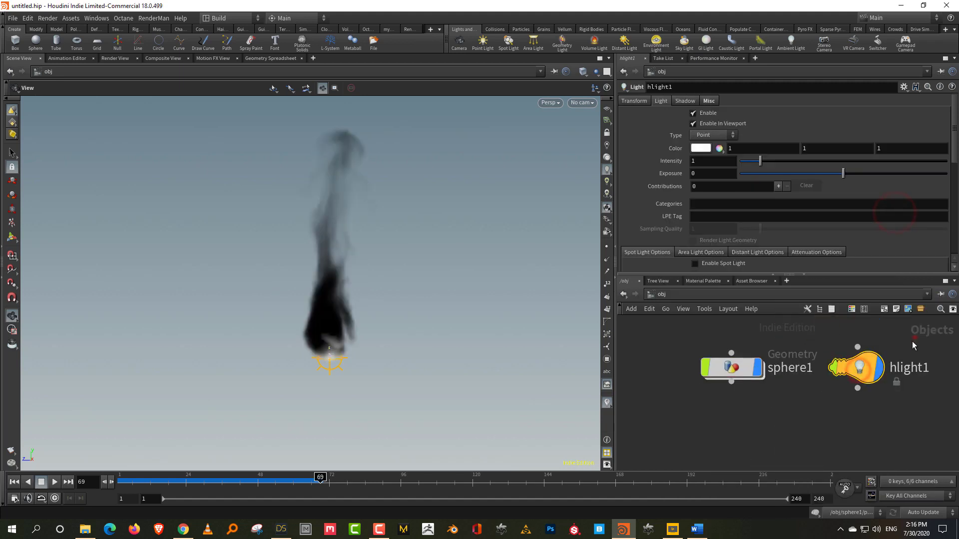
# Make hlight1 a distant light rotated about -51.5° onto the smoke
pyautogui.click(724, 137)
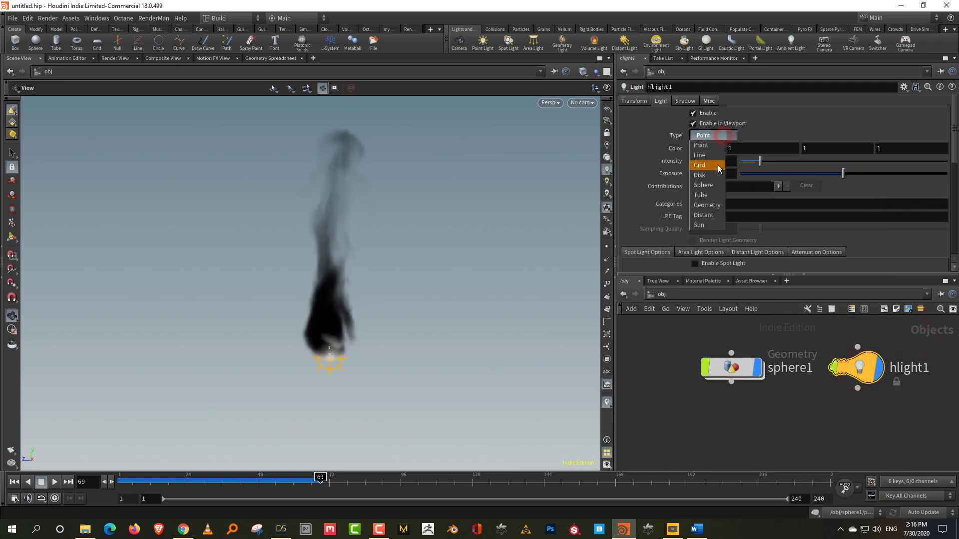
pyautogui.click(714, 216)
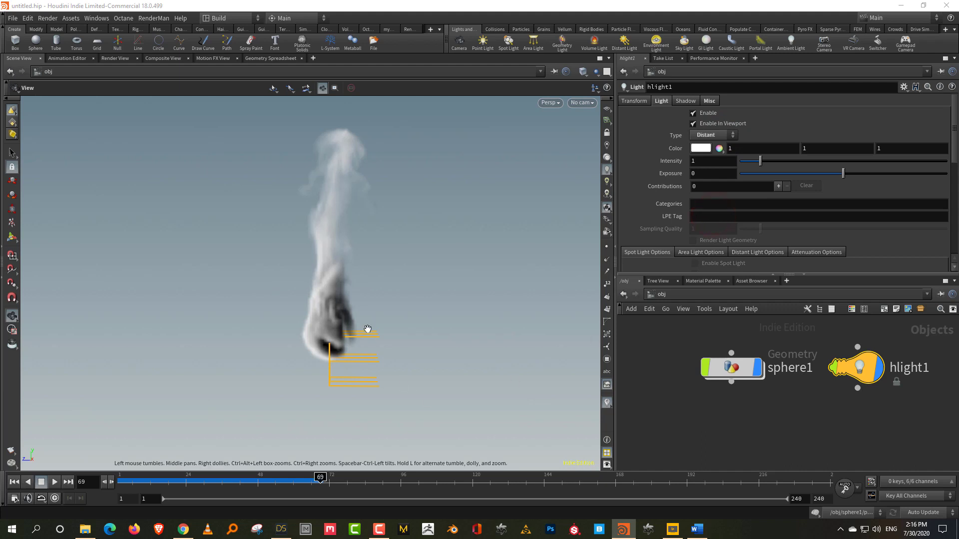
pyautogui.press('Return')
pyautogui.moveTo(372, 337); pyautogui.dragTo(348, 382)
pyautogui.press('Escape')
pyautogui.moveTo(363, 320); pyautogui.dragTo(317, 342, button='middle')
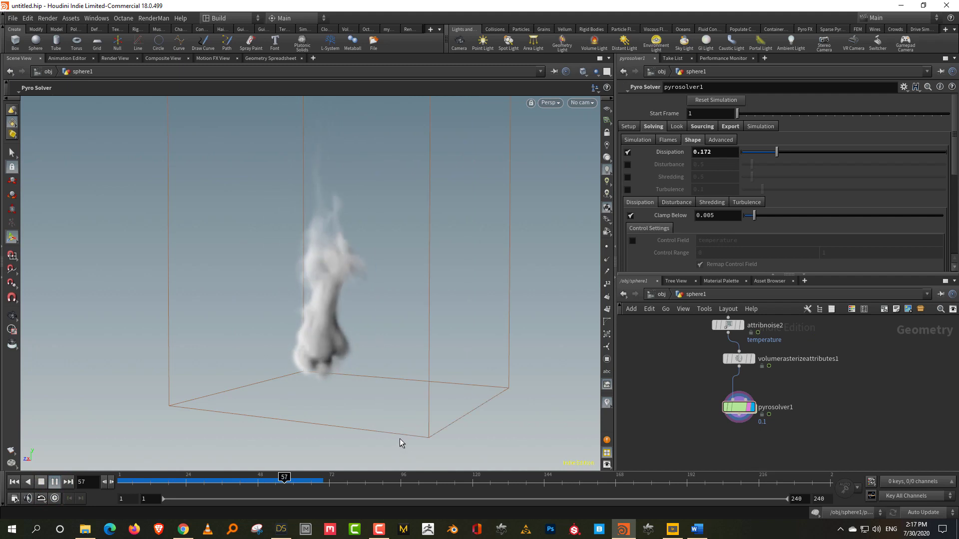
# Set attribnoise1's density Minimum to 0 and restart the simulation
pyautogui.press('Escape')
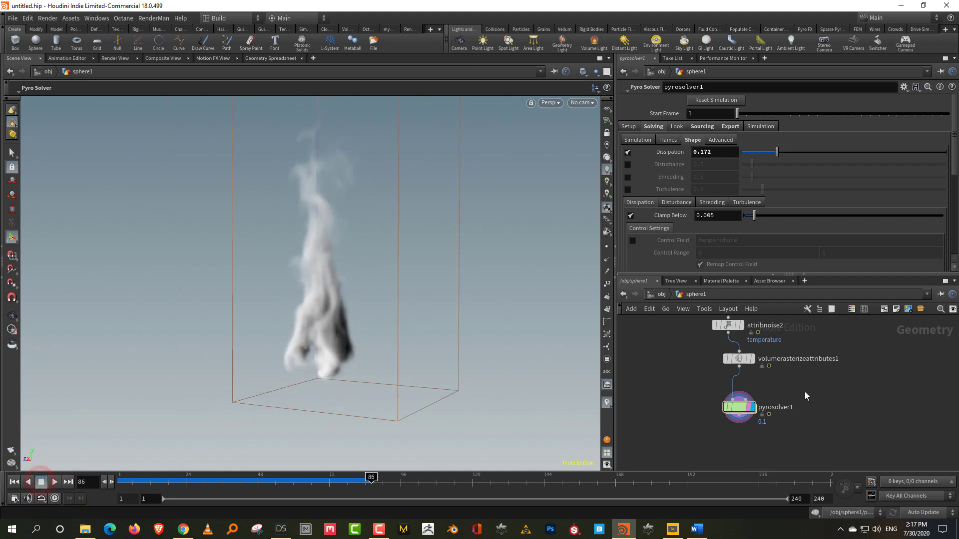
pyautogui.scroll(2, 789, 375)
pyautogui.moveTo(774, 361); pyautogui.dragTo(684, 316)
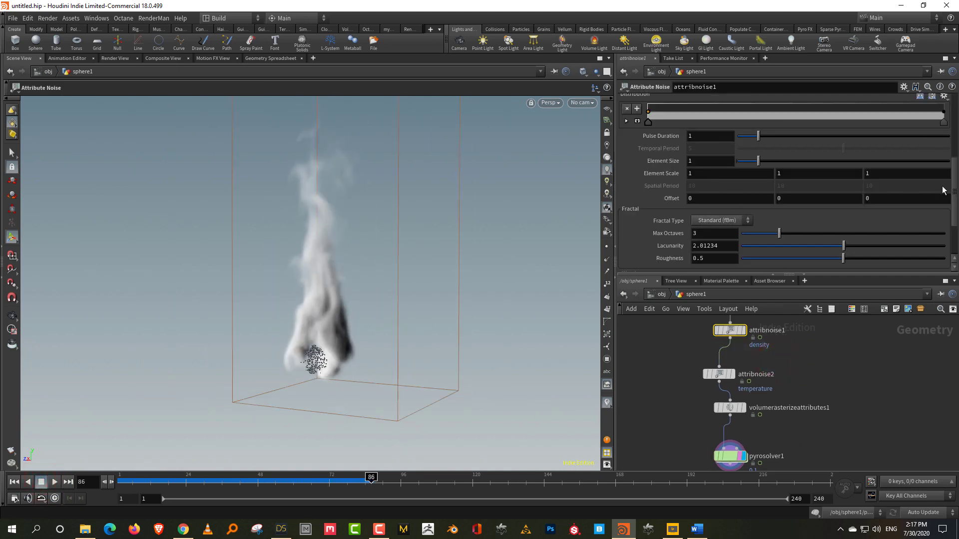
pyautogui.scroll(5, 806, 181)
pyautogui.keyDown('ctrl'); pyautogui.click(741, 209); pyautogui.keyUp('ctrl')
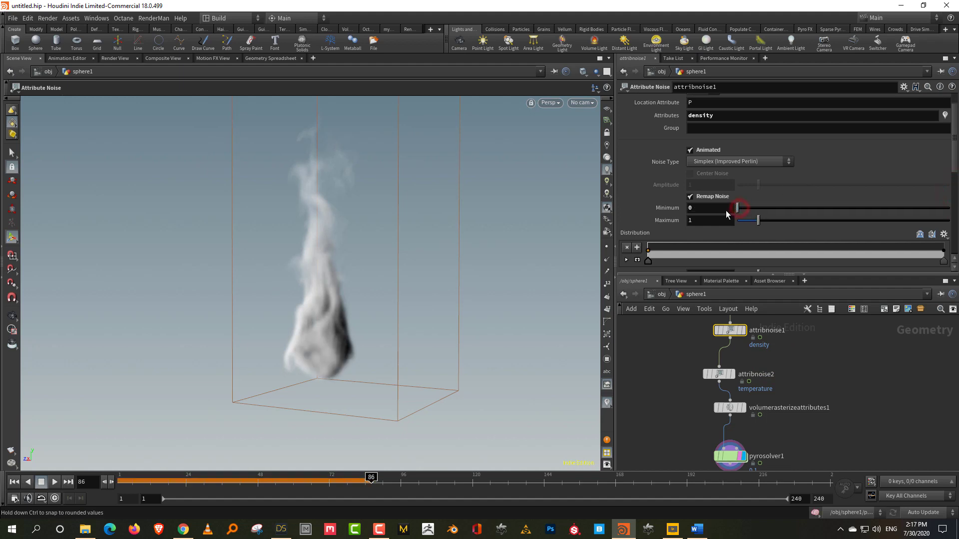
pyautogui.click(55, 482)
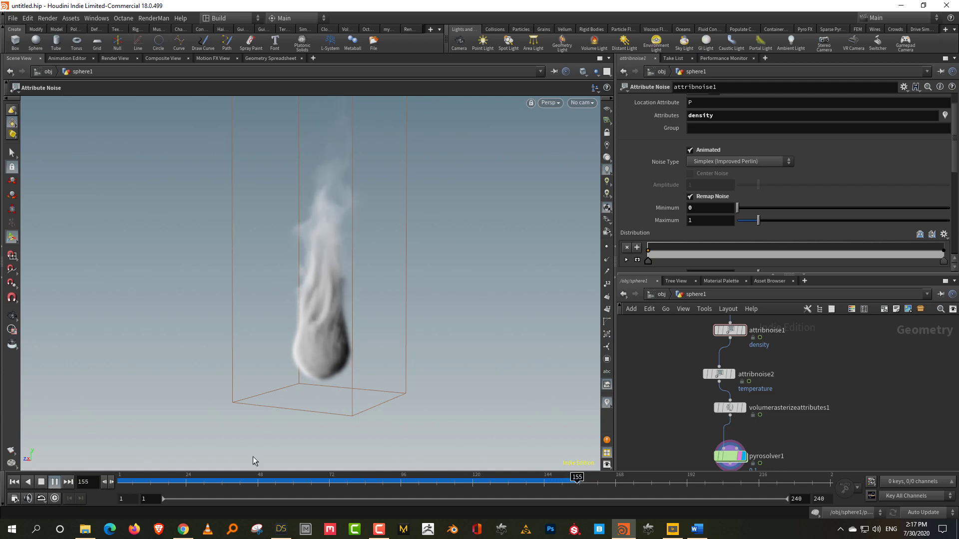
# Rewind to frame 1 and show attribnoise2's temperature noise settings
pyautogui.moveTo(197, 481); pyautogui.dragTo(120, 480)
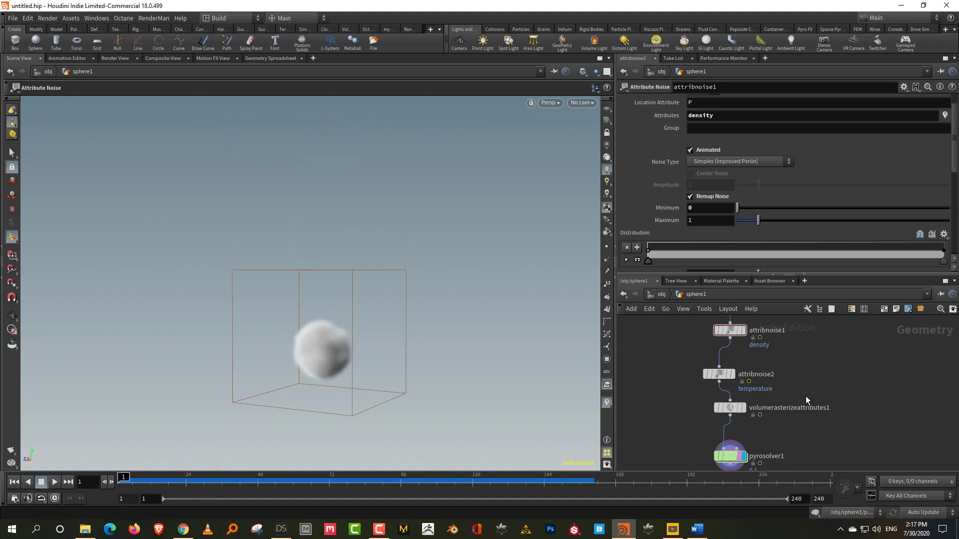
pyautogui.moveTo(783, 360); pyautogui.dragTo(701, 418)
pyautogui.click(721, 374)
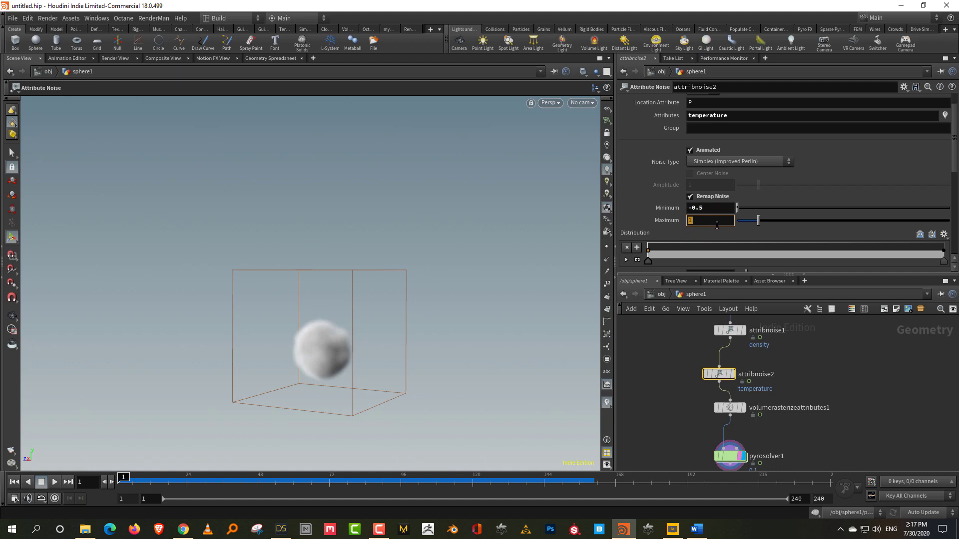
# Remap attribnoise2's temperature from -10 to 10 and replay the sim
pyautogui.press('Return')
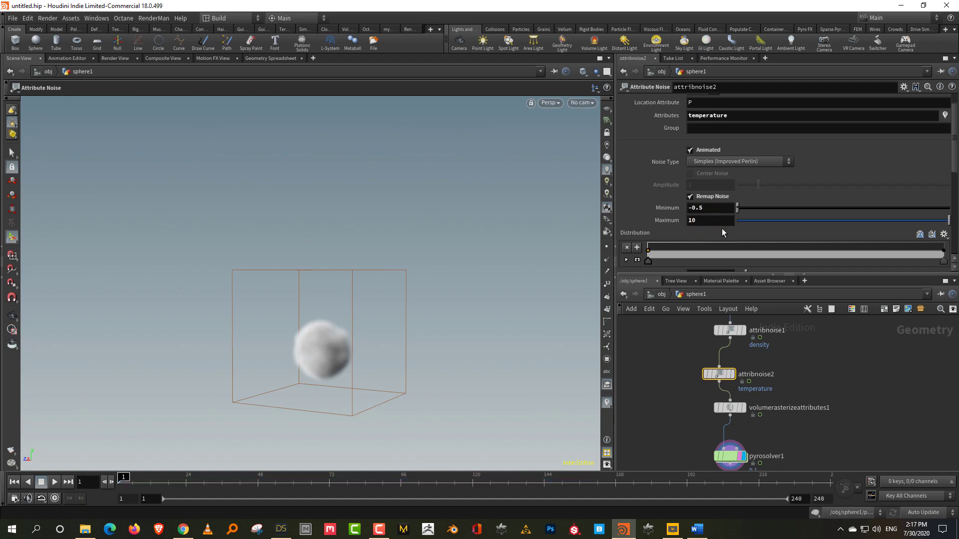
pyautogui.click(55, 482)
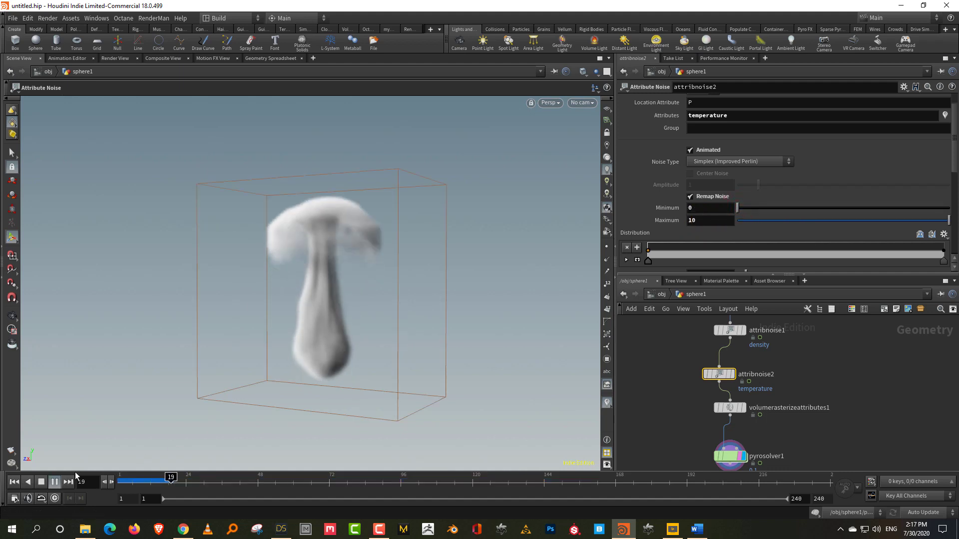
pyautogui.press('Escape')
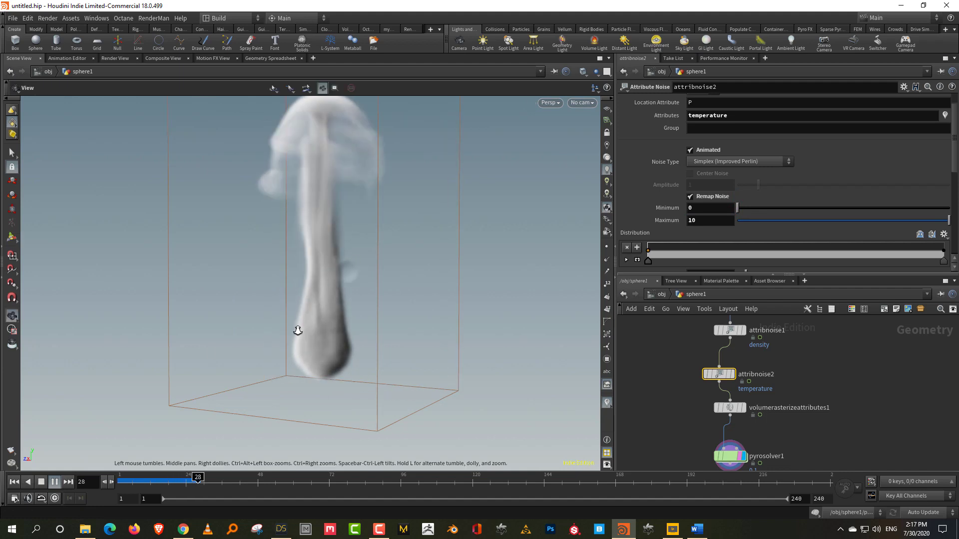
pyautogui.moveTo(297, 330); pyautogui.dragTo(308, 324)
pyautogui.press('Return')
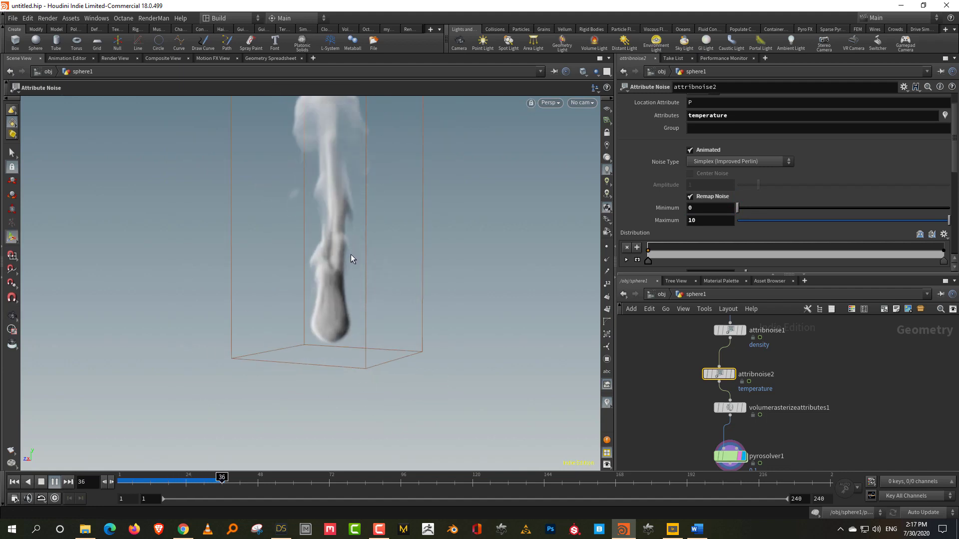
pyautogui.write('-10')
pyautogui.press('Return')
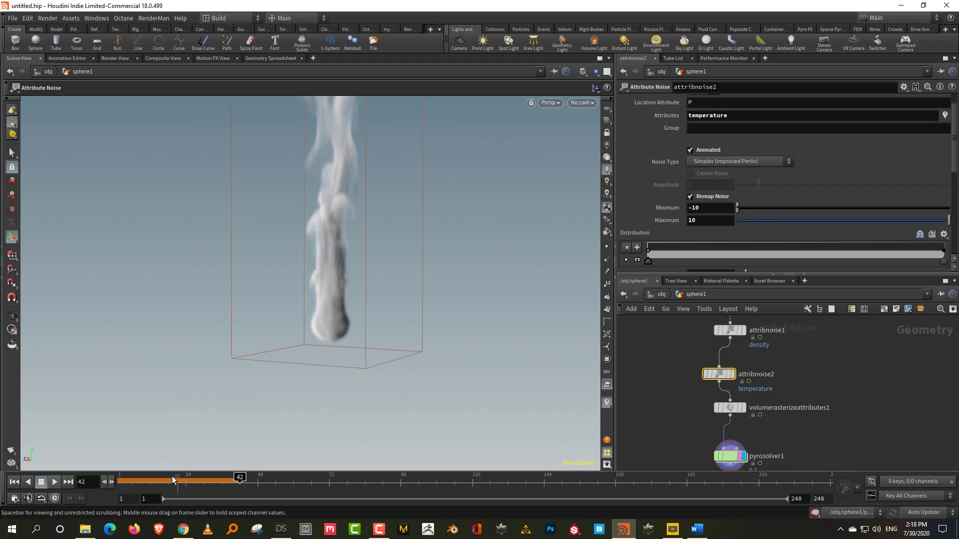
pyautogui.click(41, 482)
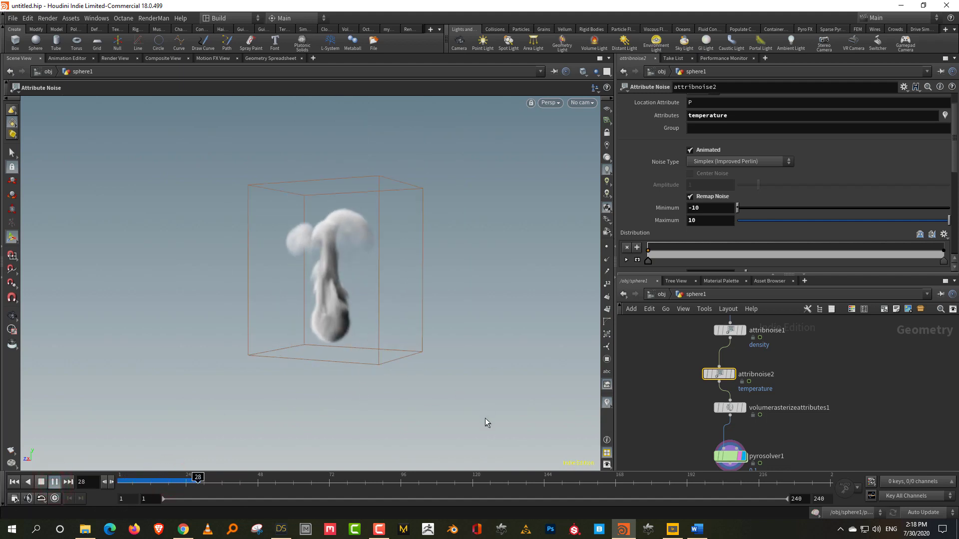
pyautogui.click(41, 481)
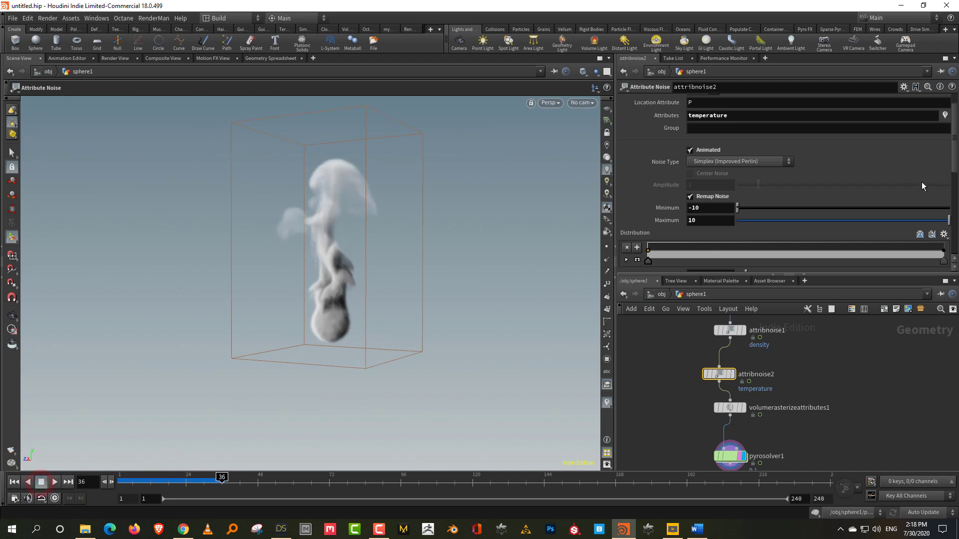
# Raise attribnoise2's Element Size to 0.99 and lay out the nodes in a column
pyautogui.scroll(-4, 938, 175)
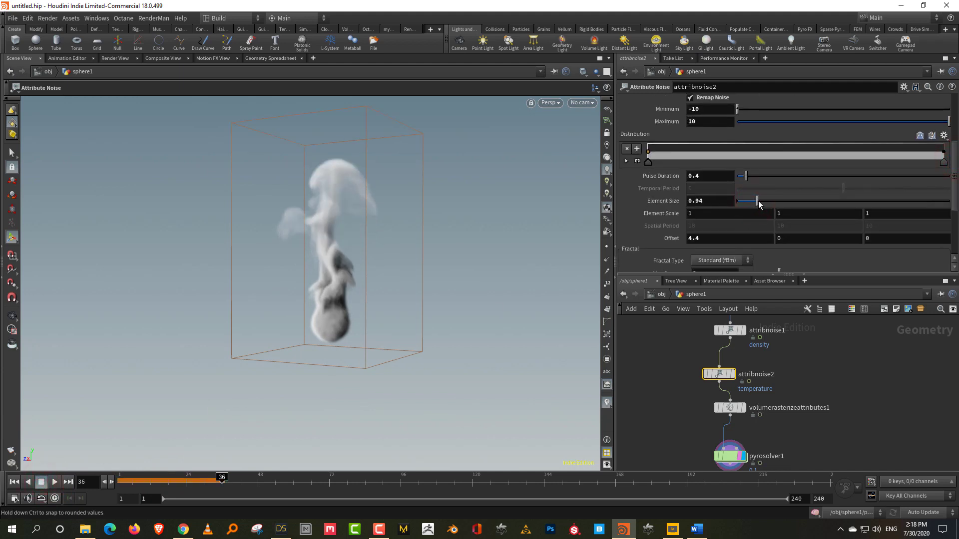
pyautogui.moveTo(759, 204); pyautogui.dragTo(759, 204)
pyautogui.press('Up')
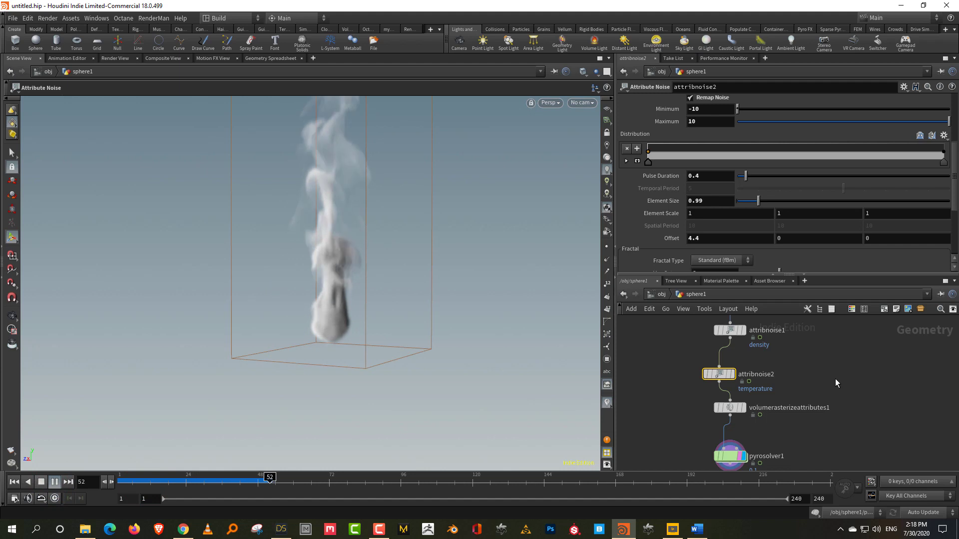
pyautogui.press('l')
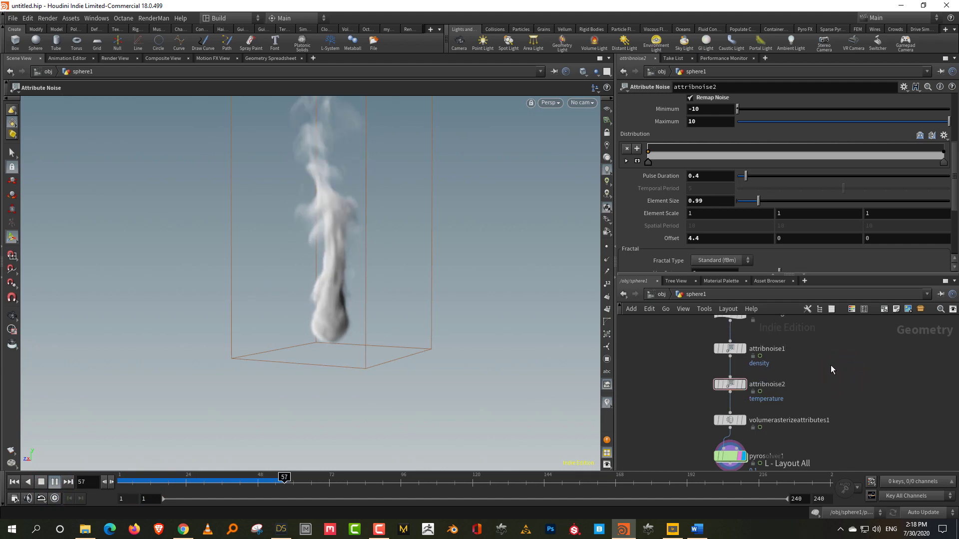
pyautogui.scroll(-2, 830, 370)
pyautogui.moveTo(769, 358)
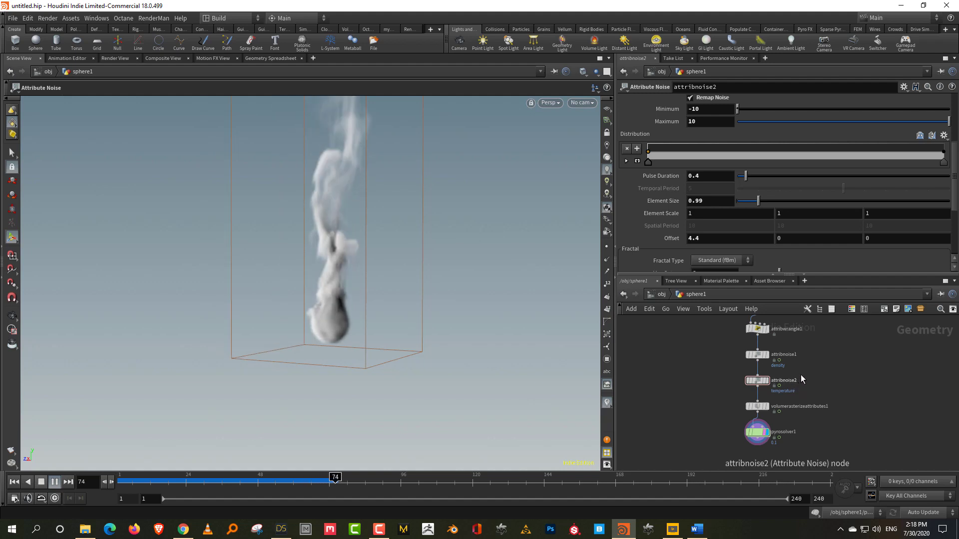
# Rewind to frame 1 and add a Font node to the network
pyautogui.click(14, 482)
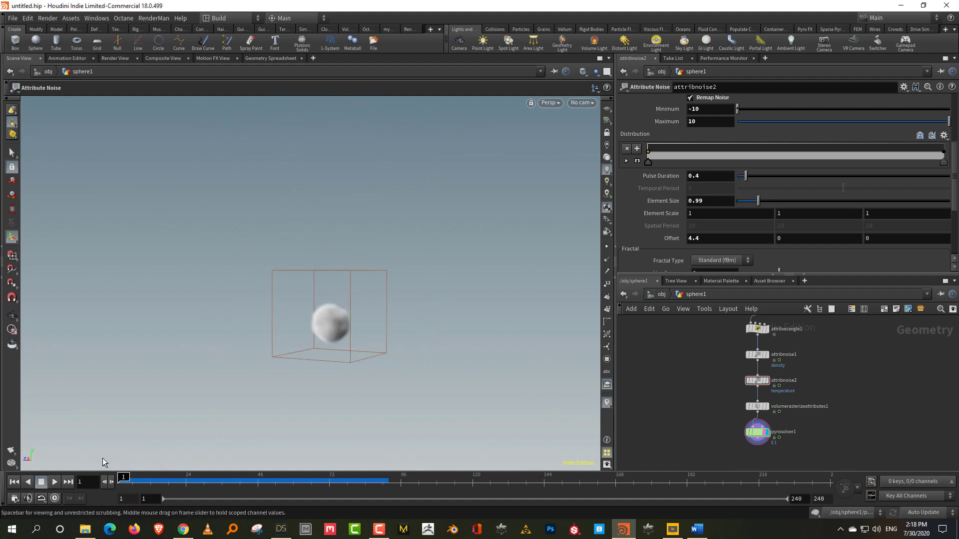
pyautogui.scroll(3, 794, 422)
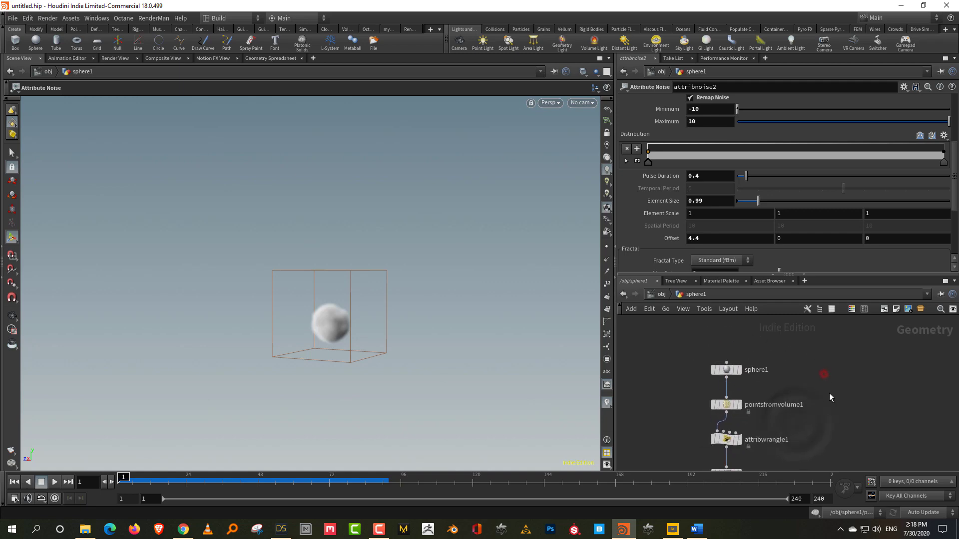
pyautogui.press('Tab')
pyautogui.write('font')
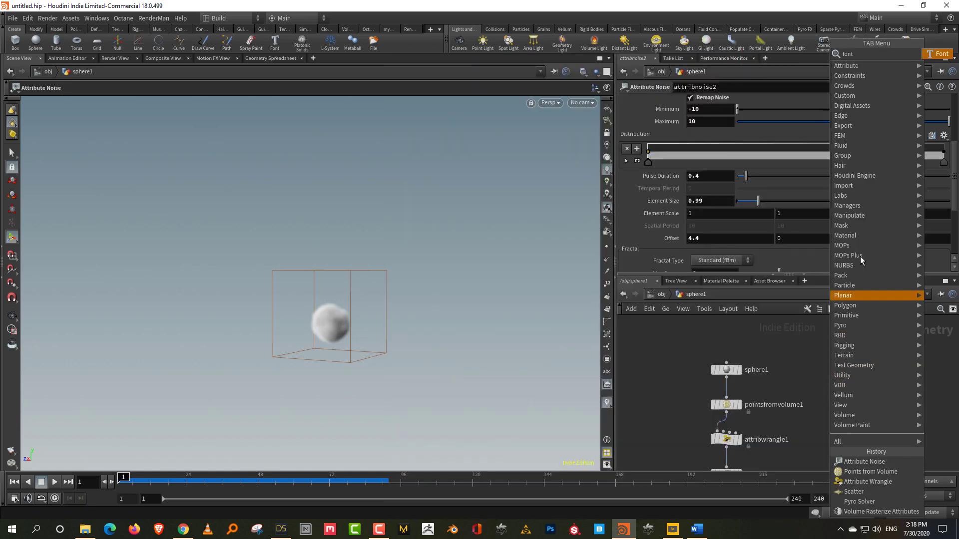
pyautogui.click(939, 53)
pyautogui.click(822, 375)
# Make font1 a letter A at Font Size 7.3, raised to Origin Y 2.40261
pyautogui.scroll(2, 823, 381)
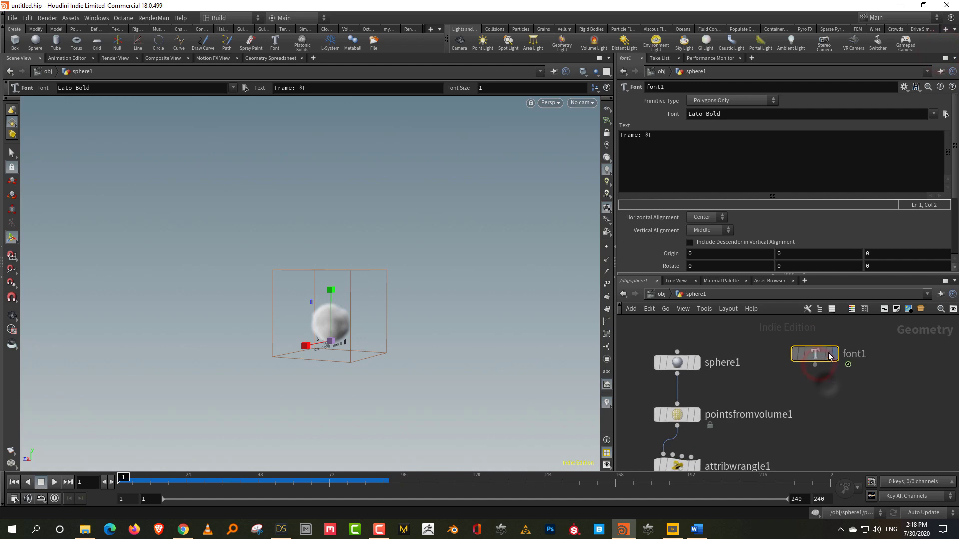
pyautogui.moveTo(621, 141); pyautogui.dragTo(619, 136)
pyautogui.write('A')
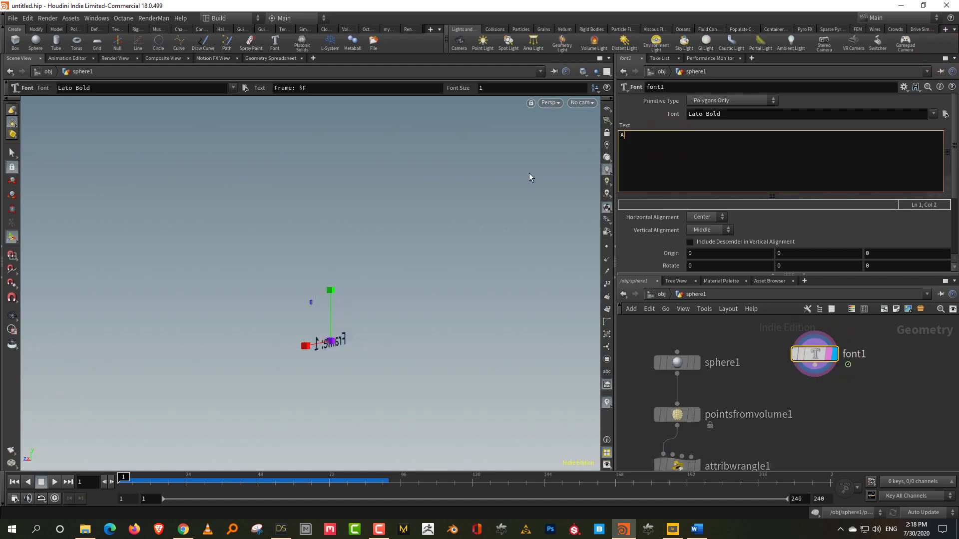
pyautogui.click(881, 336)
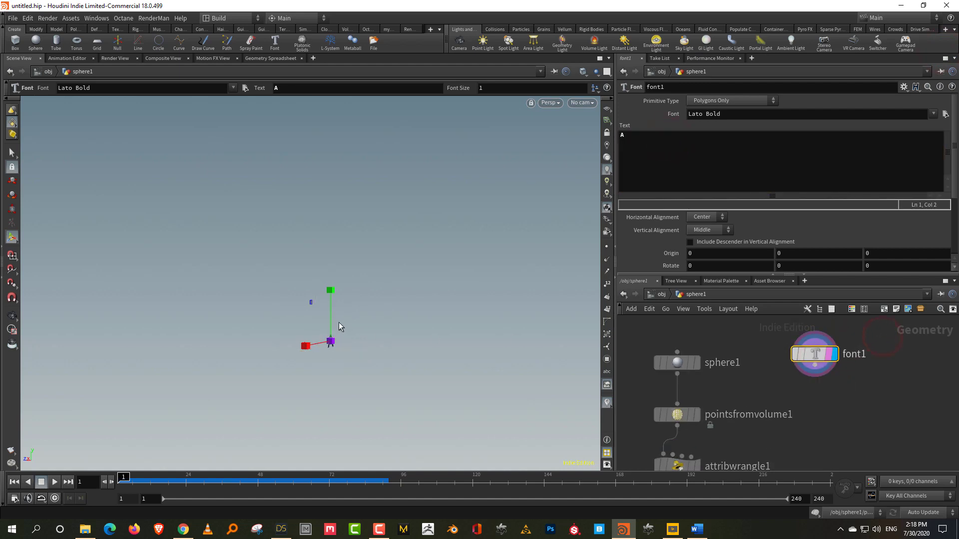
pyautogui.press('t')
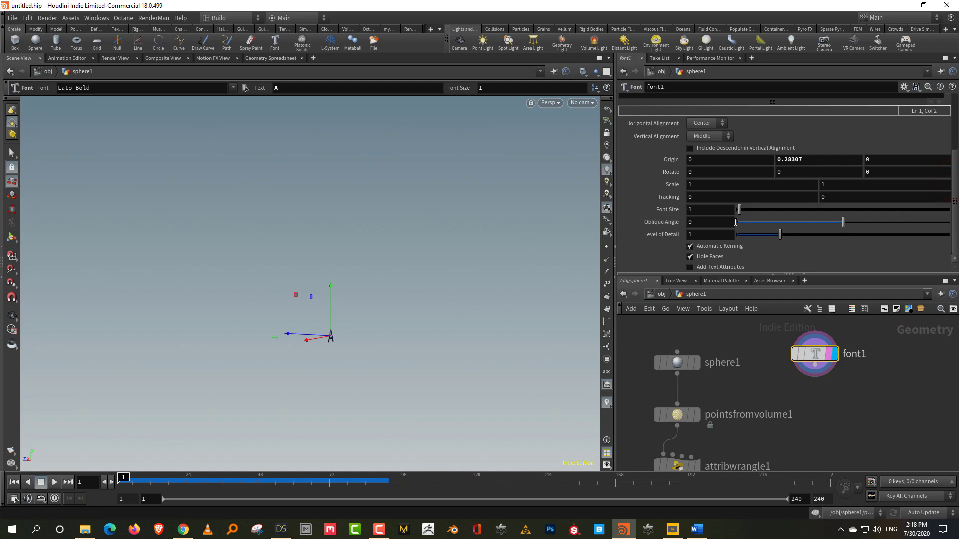
pyautogui.moveTo(742, 214); pyautogui.dragTo(755, 211)
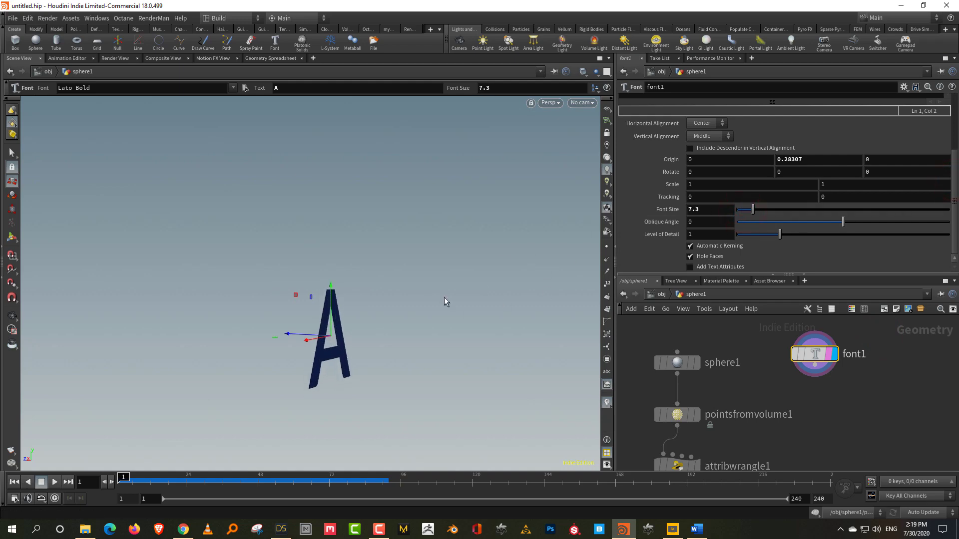
pyautogui.moveTo(334, 316); pyautogui.dragTo(374, 306)
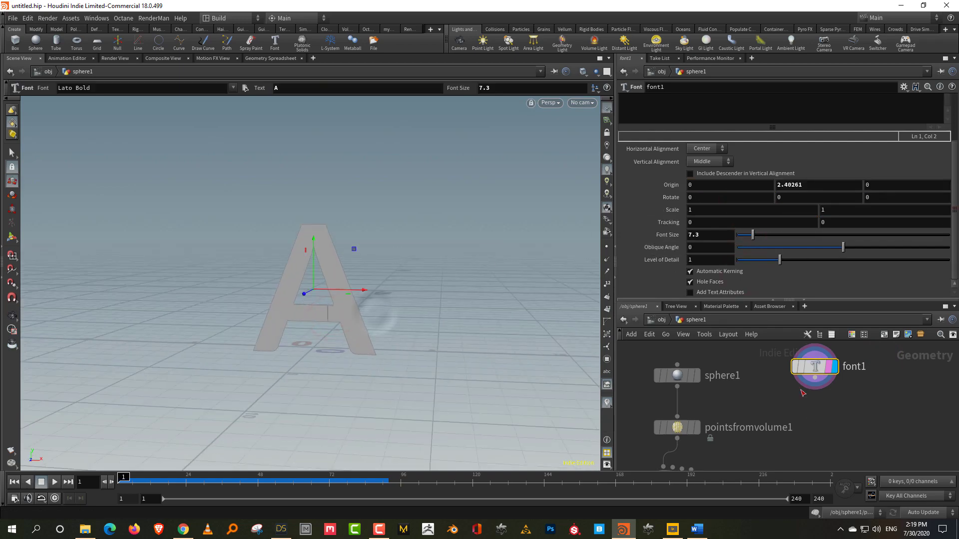
pyautogui.scroll(2, 794, 427)
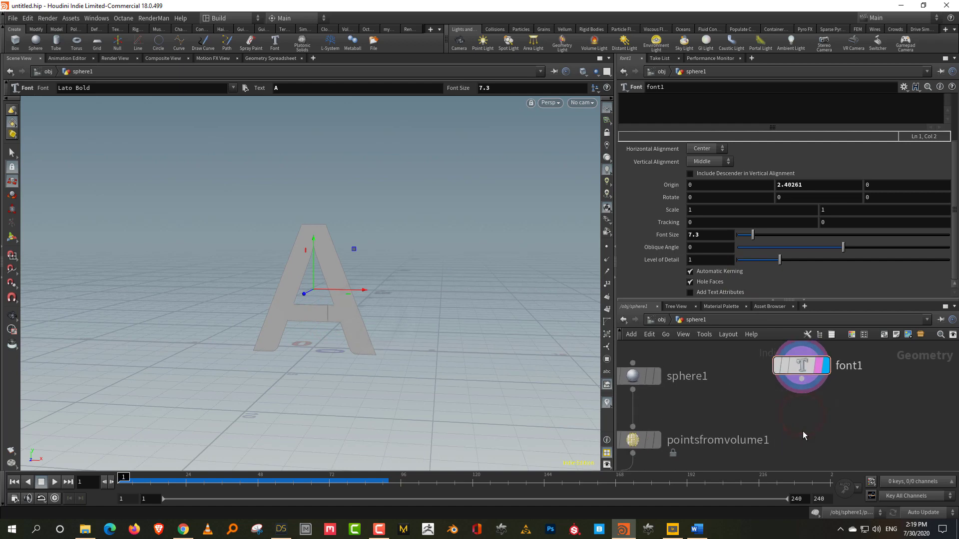
pyautogui.press('p')
pyautogui.press('p')
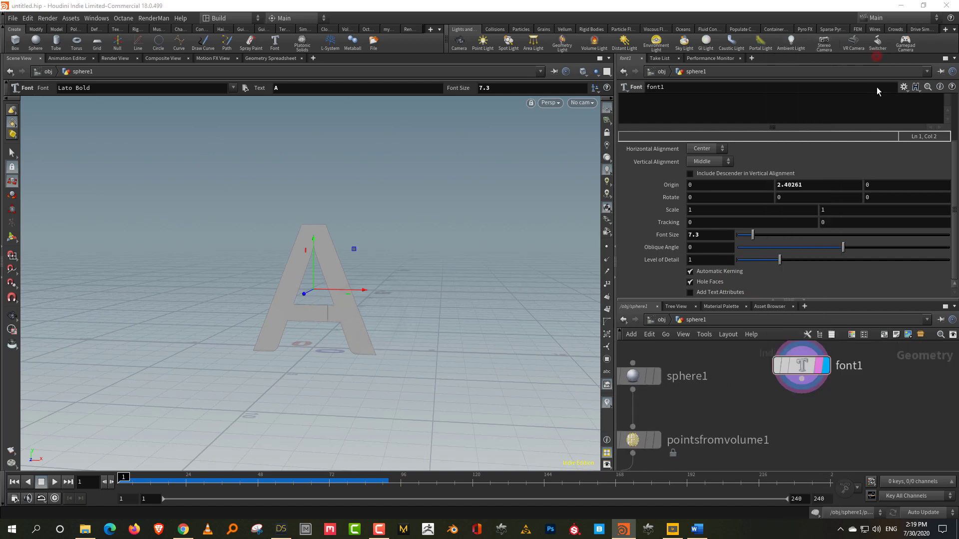
# Add a PolyExtrude under font1, extruding the A 1.861 deep
pyautogui.click(815, 443)
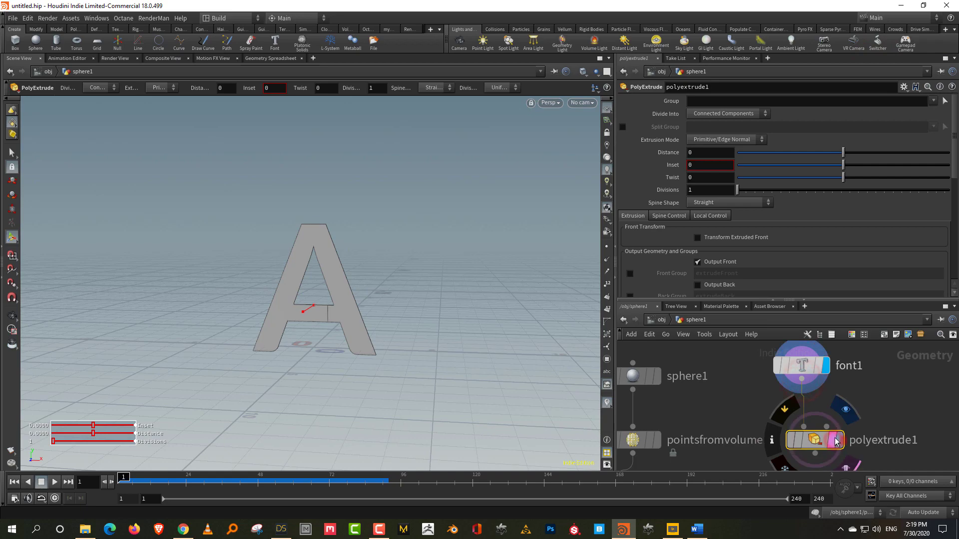
pyautogui.scroll(-3, 824, 200)
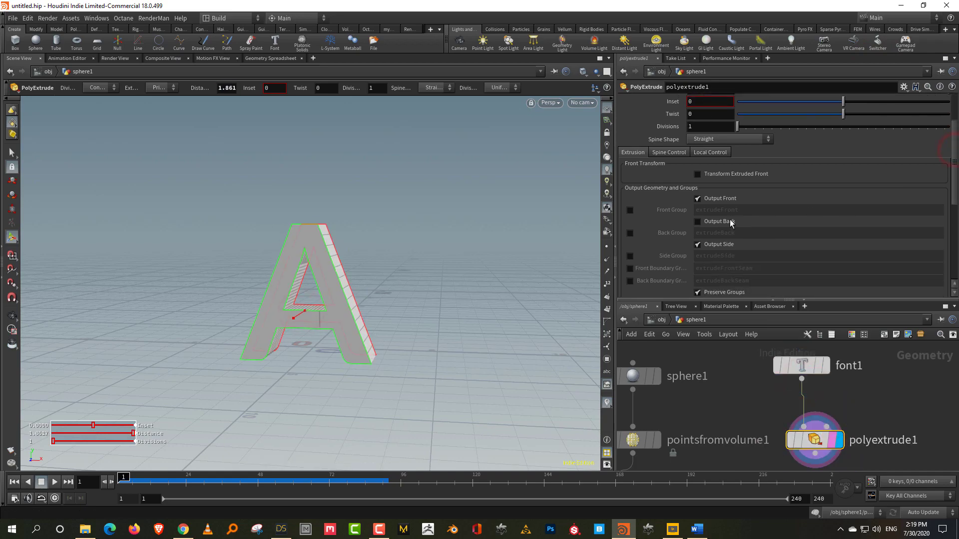
pyautogui.keyDown('alt'); pyautogui.moveTo(577, 320); pyautogui.dragTo(549, 340); pyautogui.keyUp('alt')
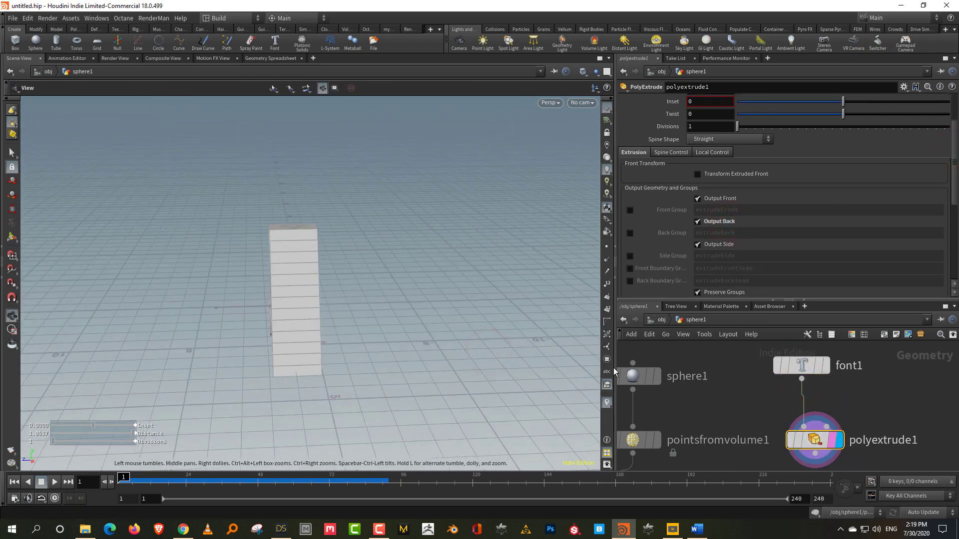
# Wire polyextrude1 into pointsfromvolume1 and display pyrosolver1's result
pyautogui.moveTo(750, 299); pyautogui.dragTo(750, 202)
pyautogui.scroll(-2, 749, 329)
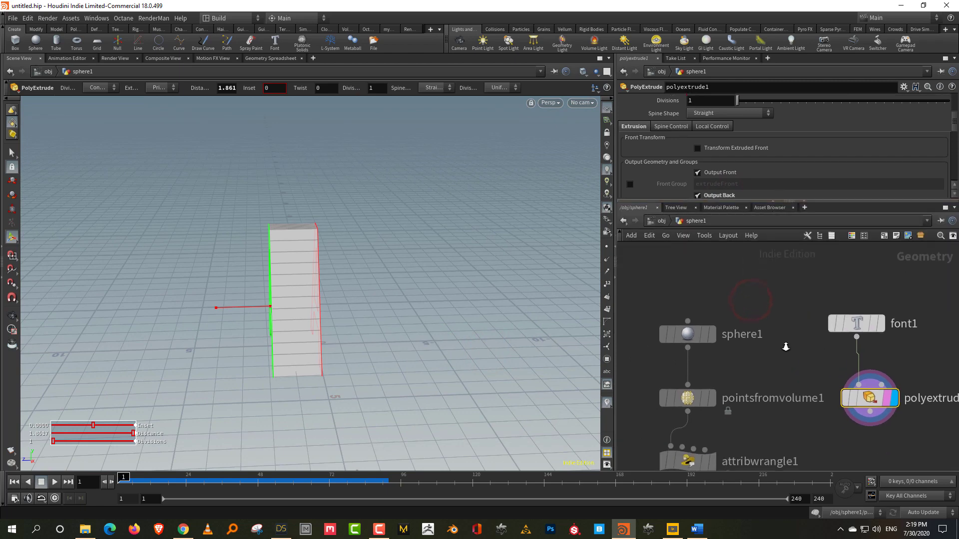
pyautogui.moveTo(714, 334); pyautogui.dragTo(727, 270)
pyautogui.moveTo(878, 391); pyautogui.dragTo(772, 359)
pyautogui.moveTo(708, 368); pyautogui.dragTo(711, 373)
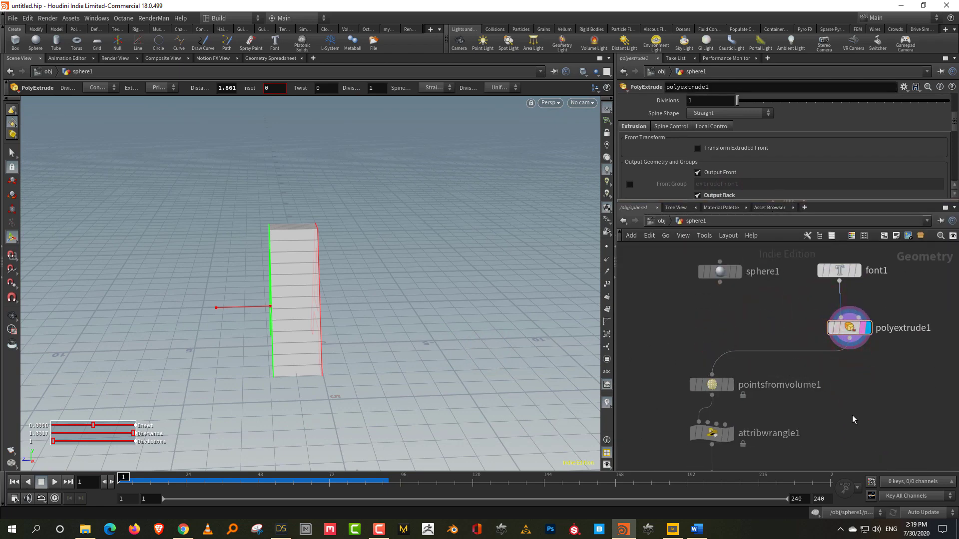
pyautogui.scroll(-5, 824, 319)
pyautogui.click(738, 430)
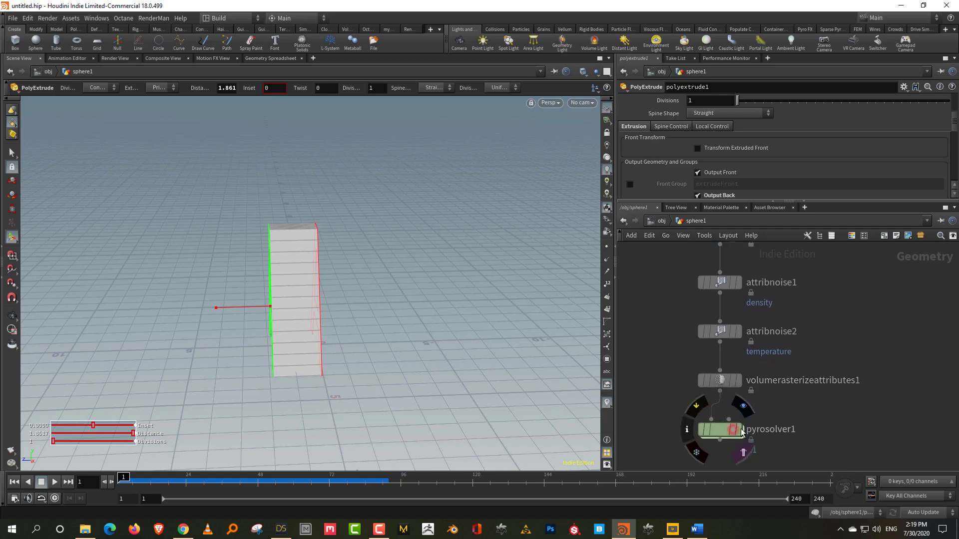
# Replay the A-shaped smoke sim, stop at frame 49 and orbit to inspect the plume
pyautogui.keyDown('alt'); pyautogui.moveTo(381, 379); pyautogui.dragTo(473, 355); pyautogui.keyUp('alt')
pyautogui.click(54, 482)
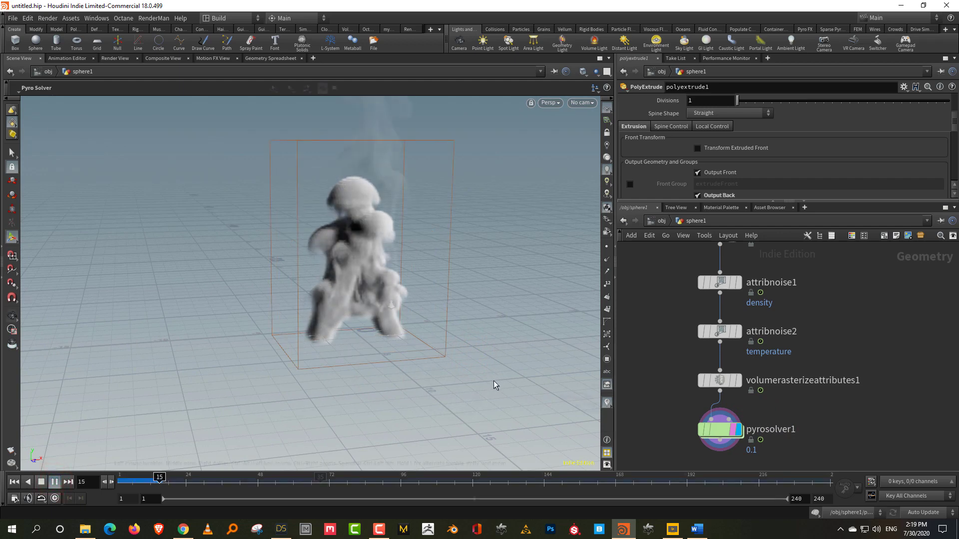
pyautogui.press('Escape')
pyautogui.moveTo(494, 380); pyautogui.dragTo(354, 318)
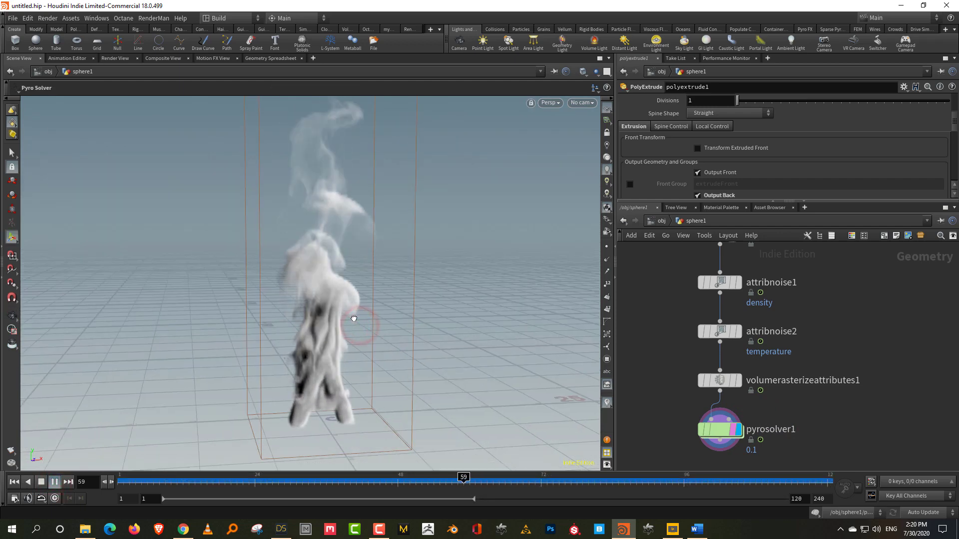
pyautogui.press('Return')
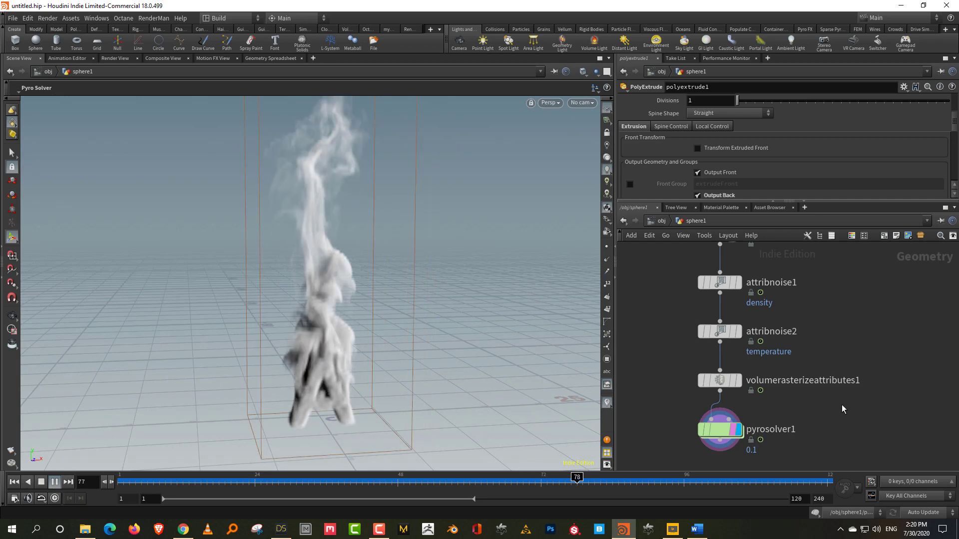
pyautogui.moveTo(841, 404); pyautogui.dragTo(853, 354, button='middle')
pyautogui.click(40, 482)
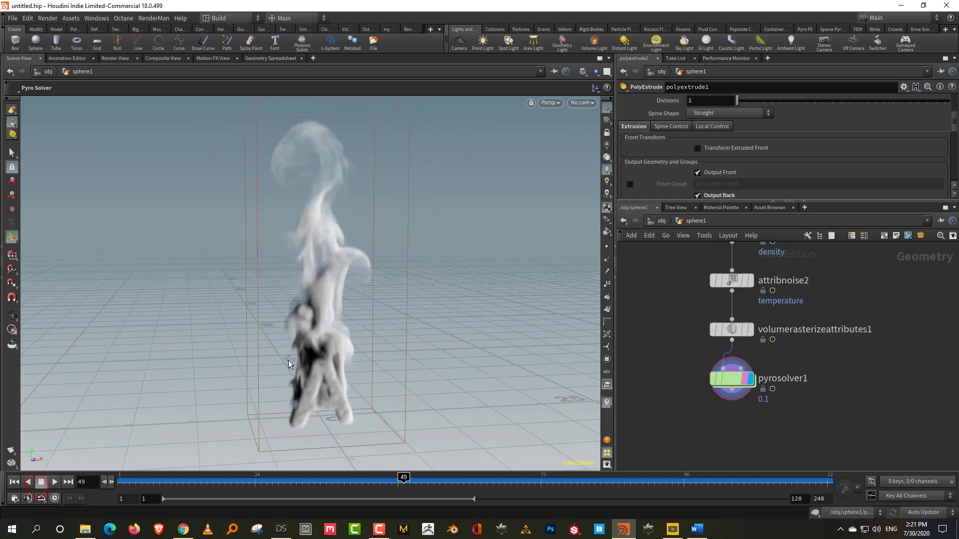
pyautogui.press('Escape')
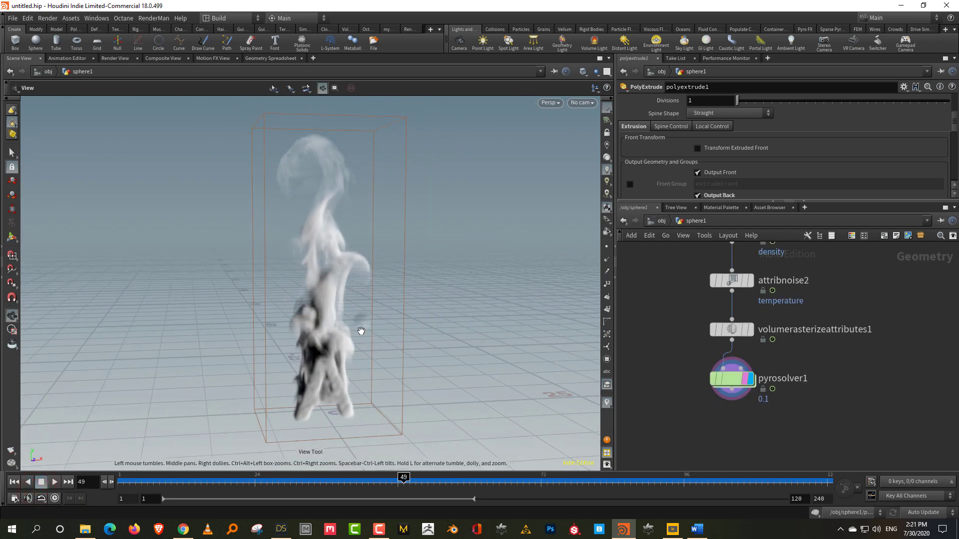
pyautogui.moveTo(364, 332); pyautogui.dragTo(345, 237)
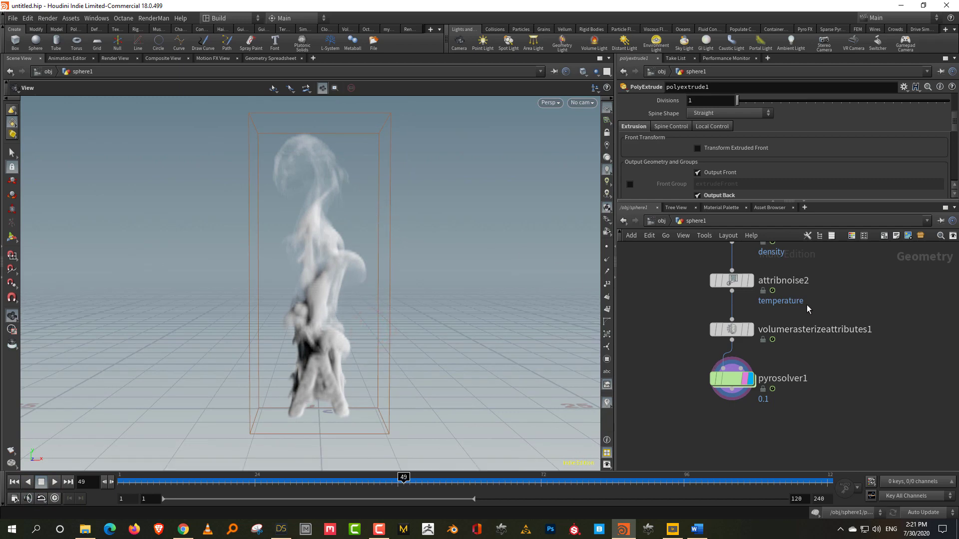
# Switch the viewport to Smooth Shaded, hide the grid, rewind to frame 1 and replay
pyautogui.click(583, 72)
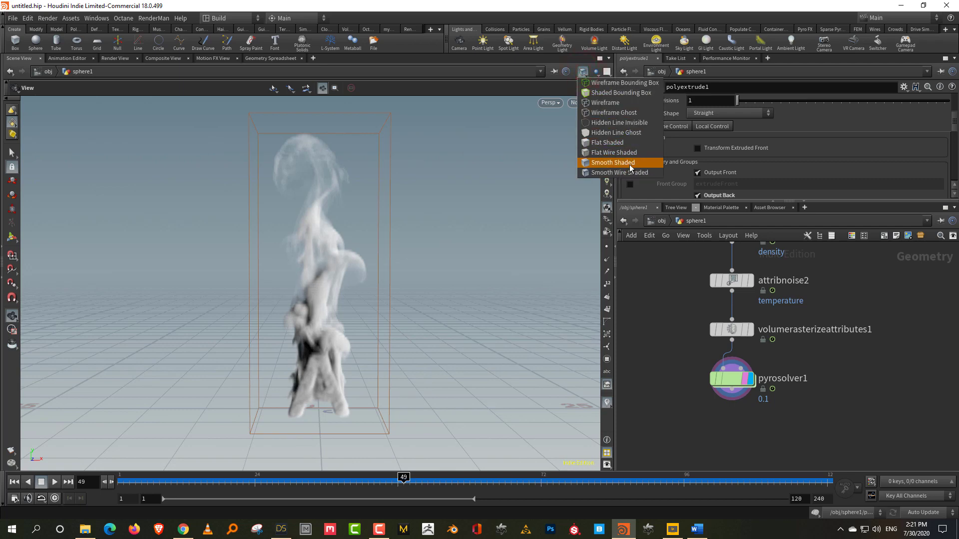
pyautogui.click(628, 164)
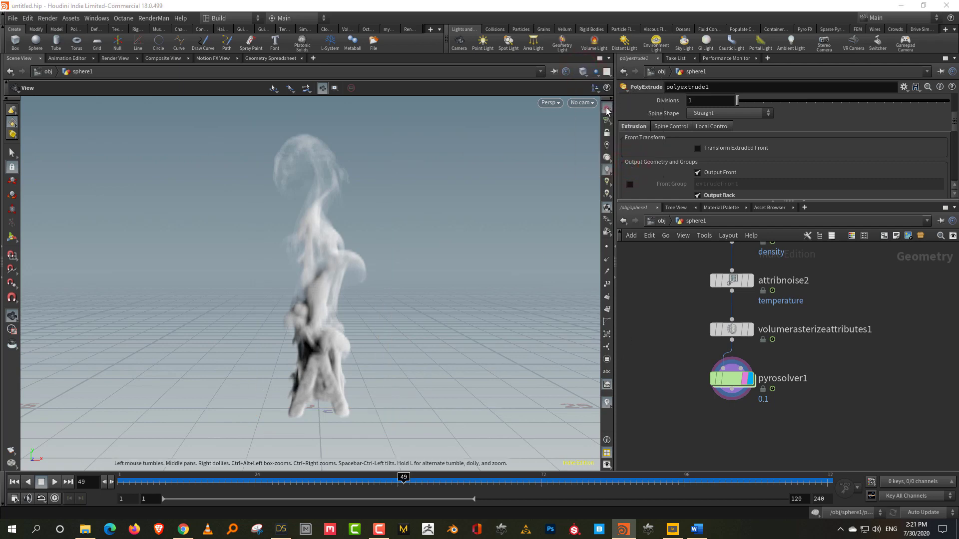
pyautogui.click(607, 110)
pyautogui.click(156, 480)
pyautogui.press('Up')
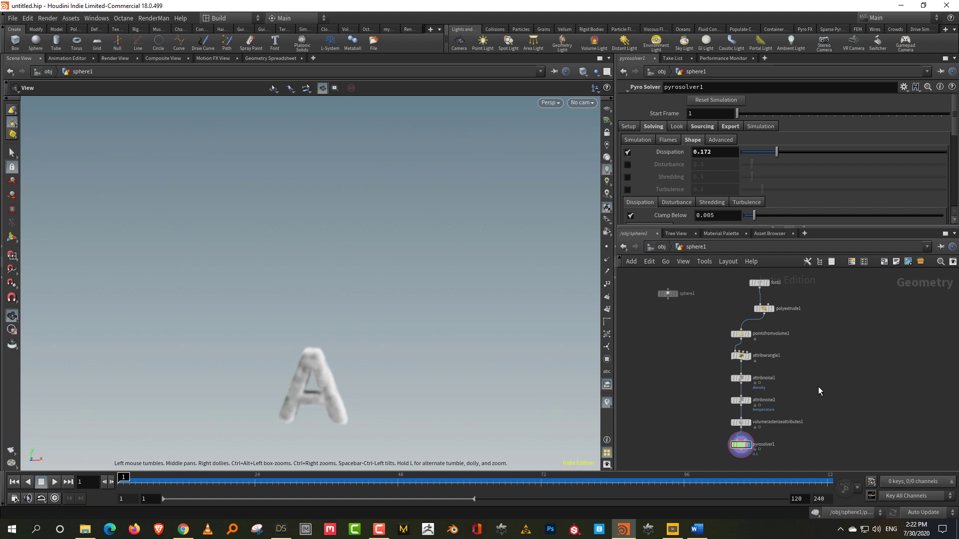
pyautogui.click(698, 530)
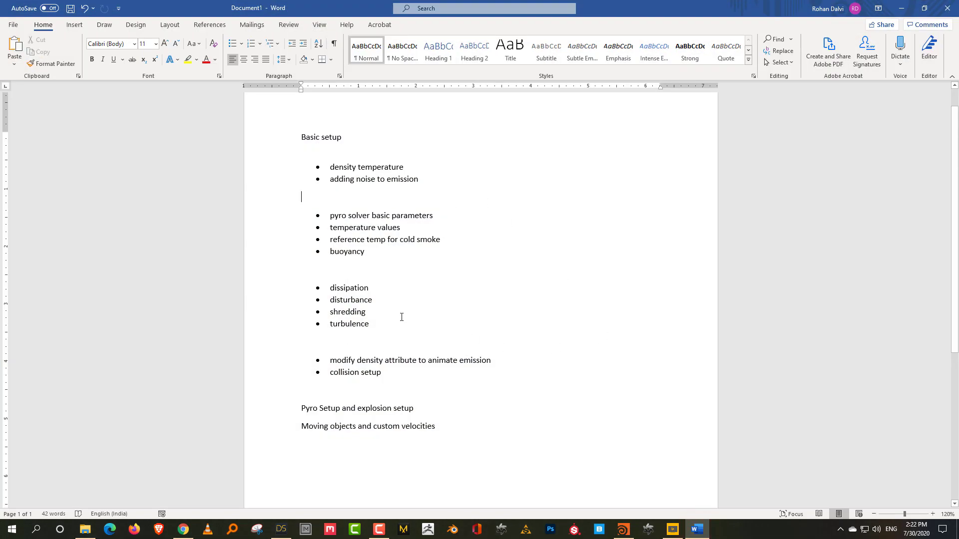
pyautogui.click(901, 8)
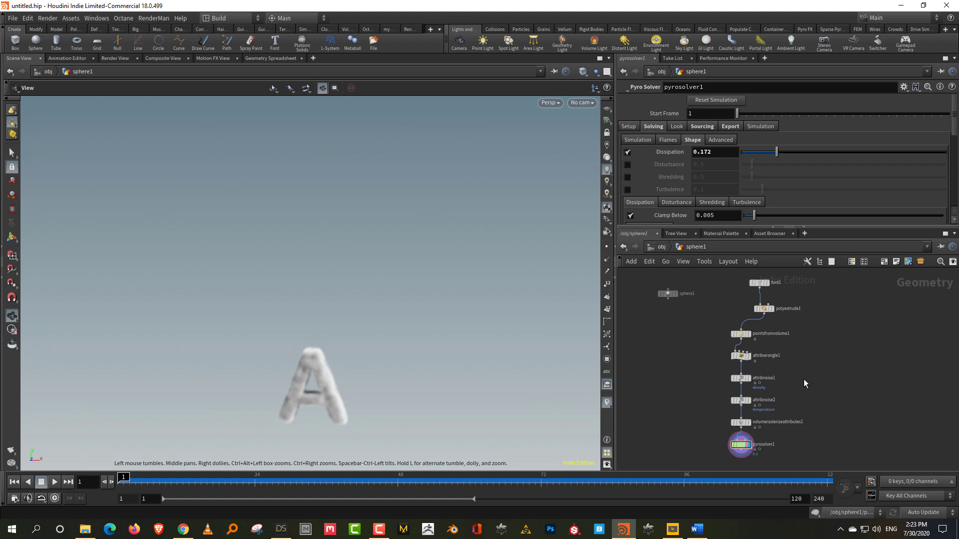
# Rearrange the network and review attribwrangle1 and pointsfromvolume1
pyautogui.moveTo(846, 229); pyautogui.dragTo(846, 214)
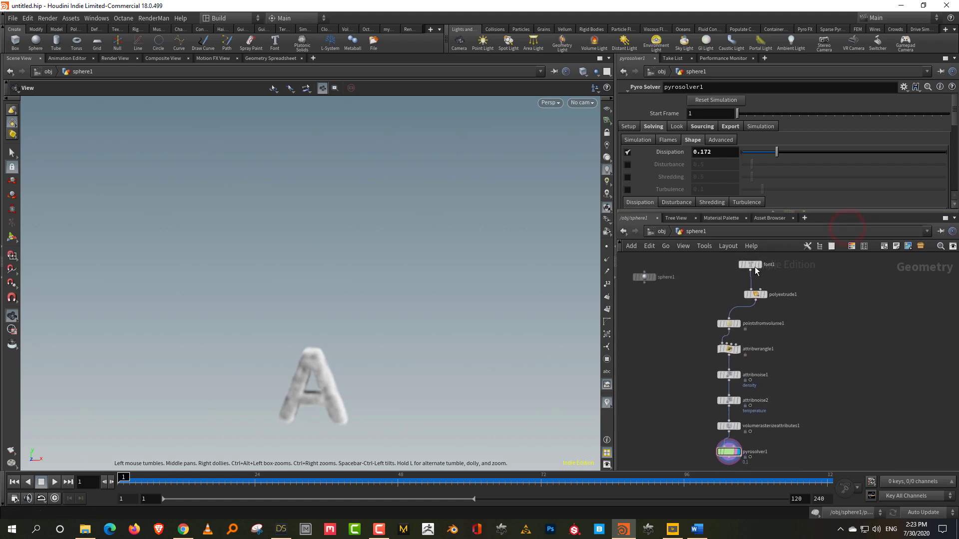
pyautogui.moveTo(756, 270); pyautogui.dragTo(760, 312)
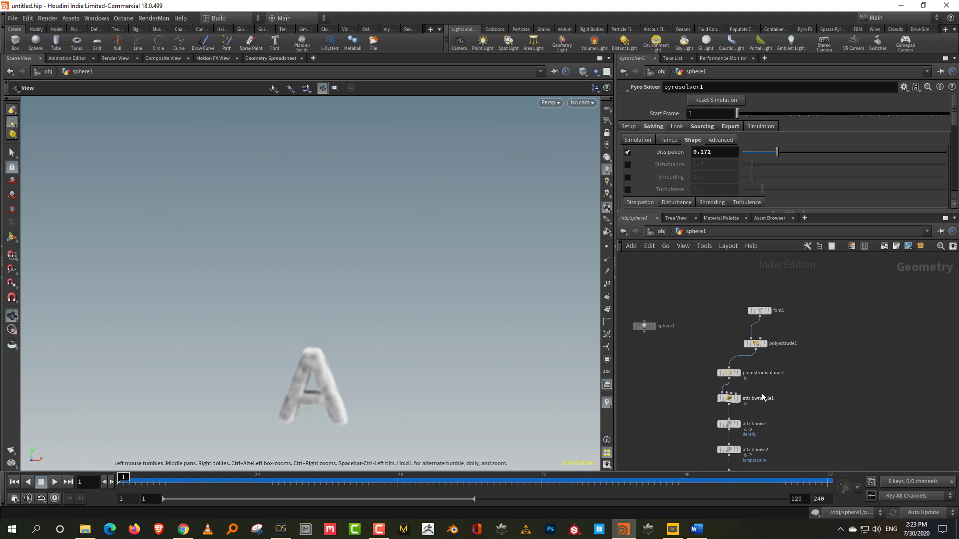
pyautogui.click(729, 398)
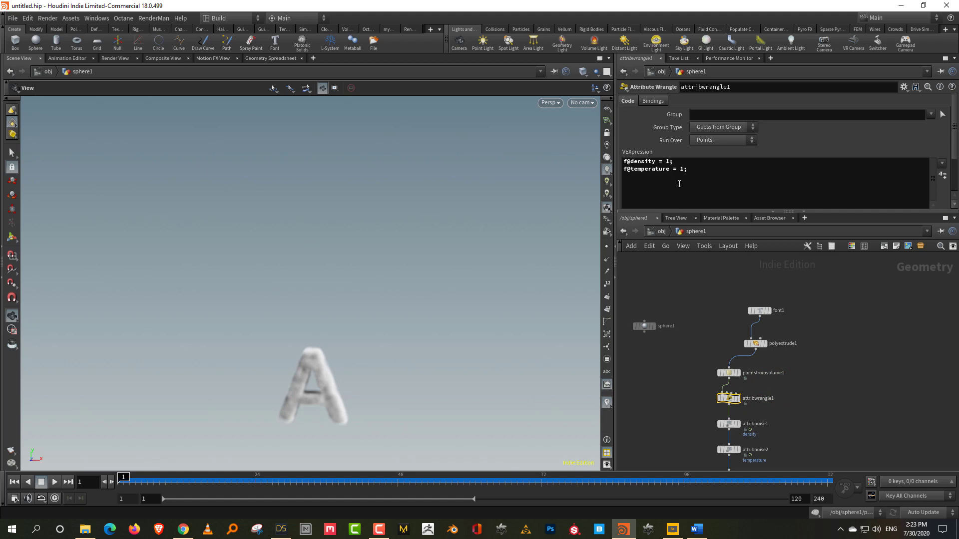
pyautogui.click(823, 398)
pyautogui.moveTo(694, 365); pyautogui.dragTo(759, 409)
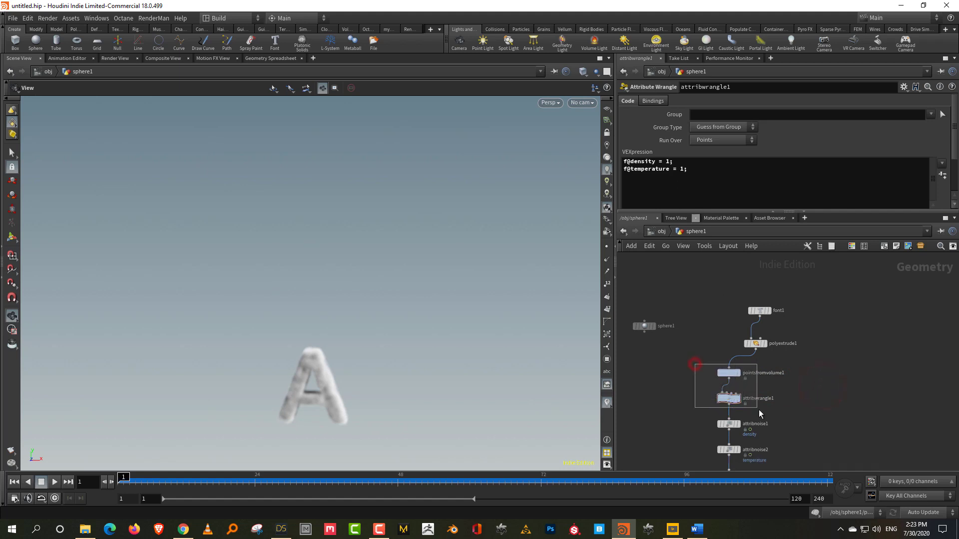
pyautogui.scroll(3, 729, 383)
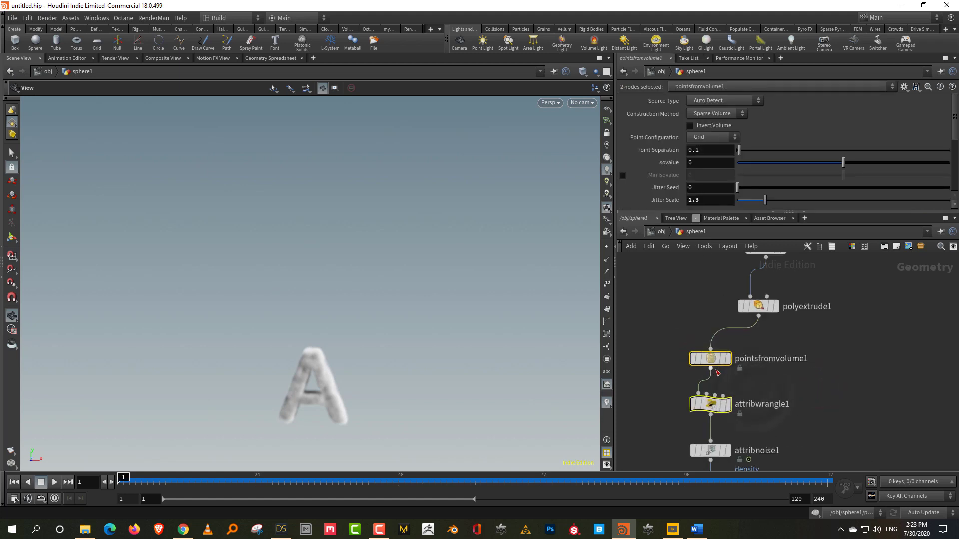
pyautogui.click(807, 389)
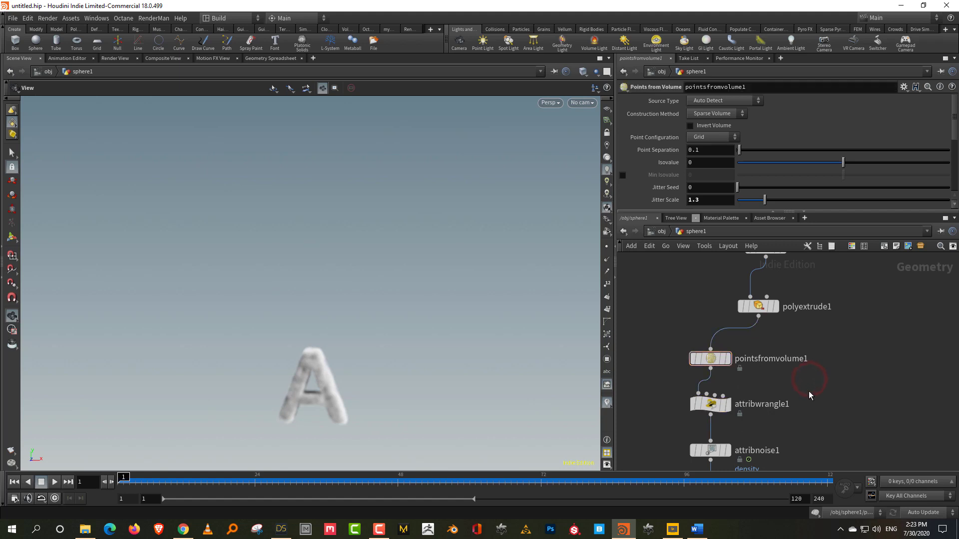
# Review attribnoise1 and attribnoise2, then select pyrosolver1 and play the smoke sim
pyautogui.scroll(-2, 810, 396)
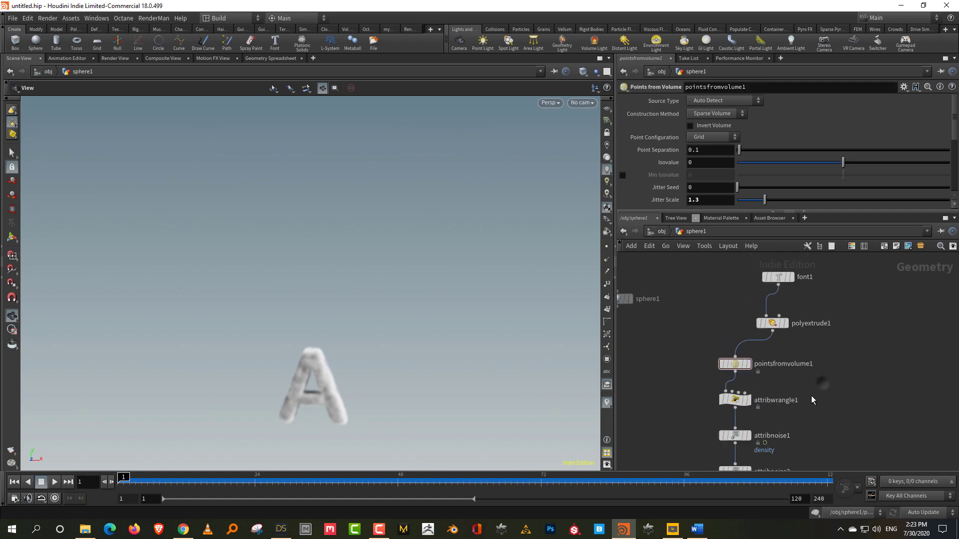
pyautogui.scroll(-1, 799, 387)
pyautogui.moveTo(787, 400); pyautogui.dragTo(789, 381, button='middle')
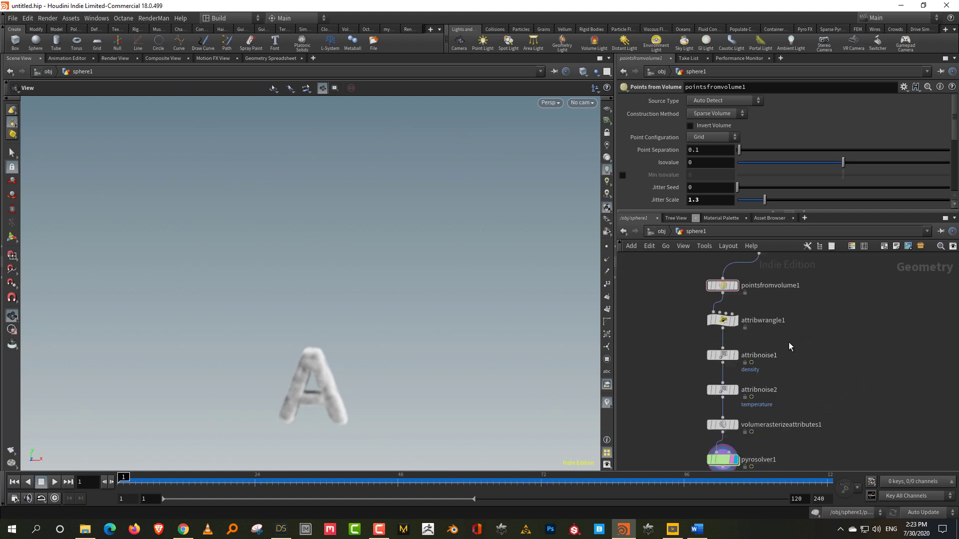
pyautogui.click(722, 355)
pyautogui.moveTo(681, 380); pyautogui.dragTo(781, 411)
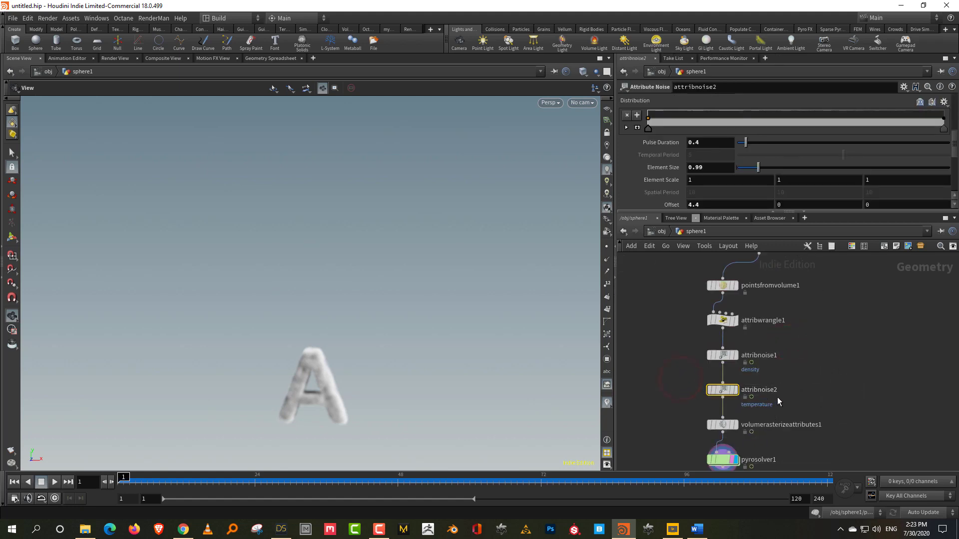
pyautogui.moveTo(954, 155); pyautogui.dragTo(953, 111)
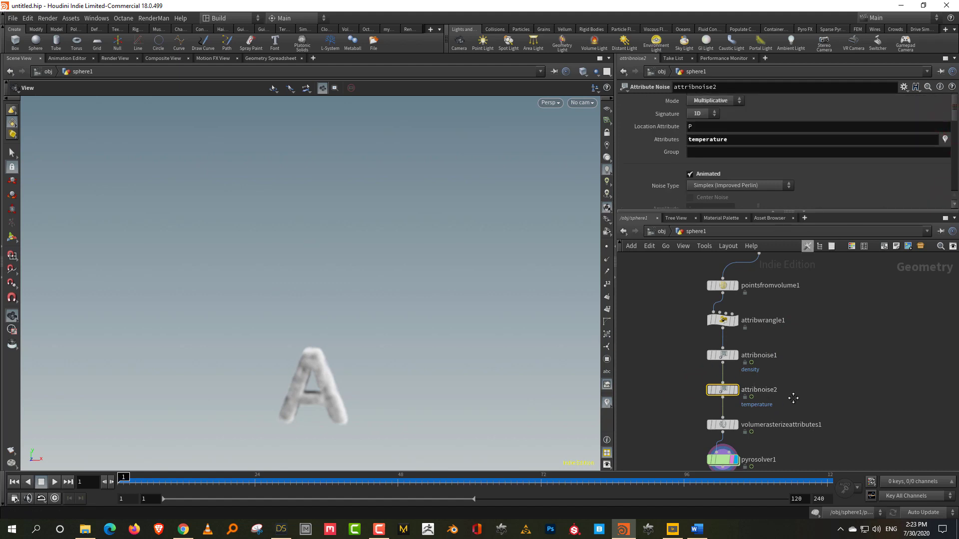
pyautogui.scroll(-2, 793, 398)
pyautogui.click(721, 421)
pyautogui.press('Up')
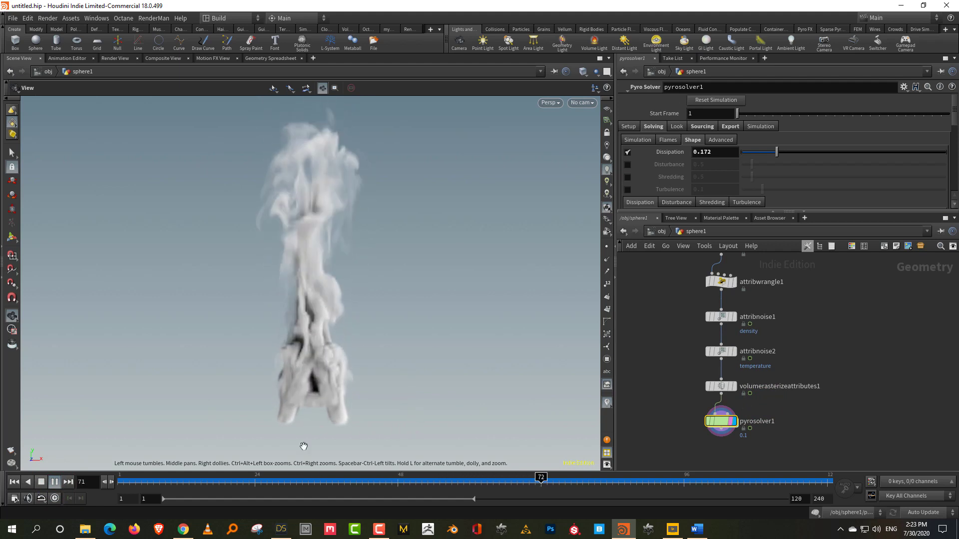
# Pause at frame 79 and browse pyrosolver1's Simulation, Shape and Flames settings
pyautogui.press('Up')
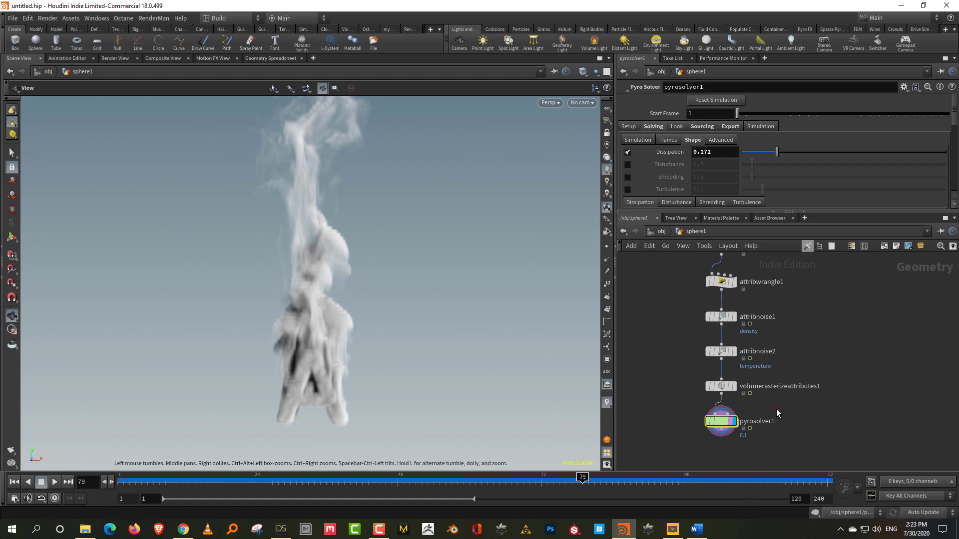
pyautogui.moveTo(718, 211); pyautogui.dragTo(723, 252)
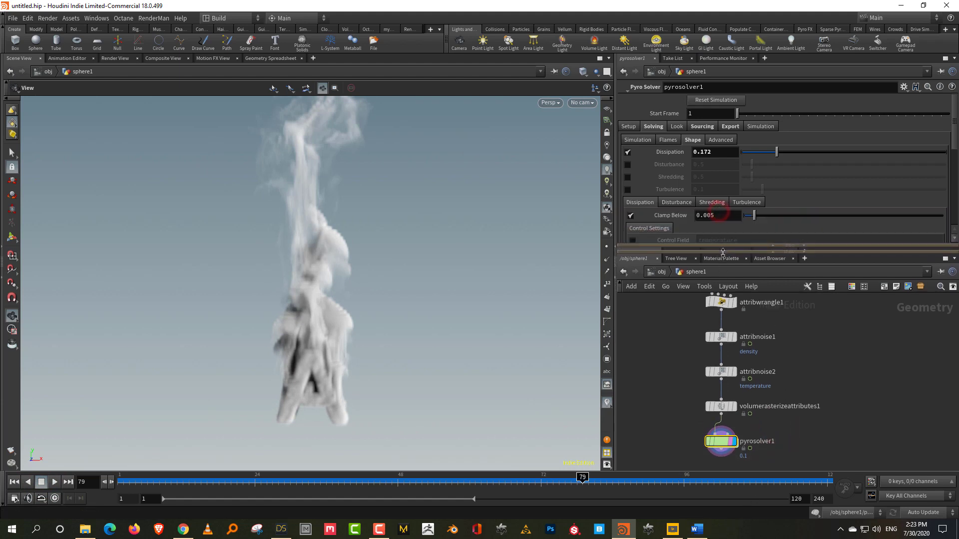
pyautogui.click(644, 141)
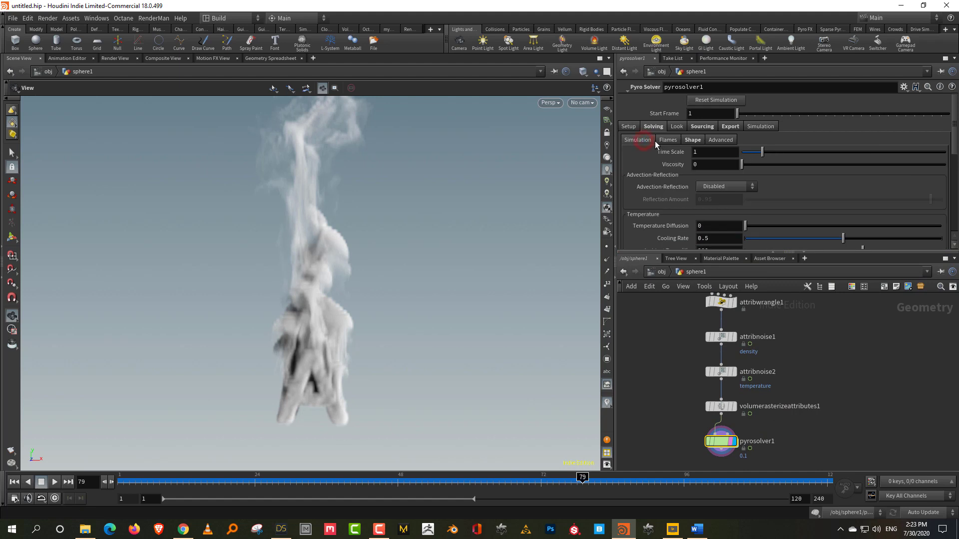
pyautogui.moveTo(717, 253); pyautogui.dragTo(727, 319)
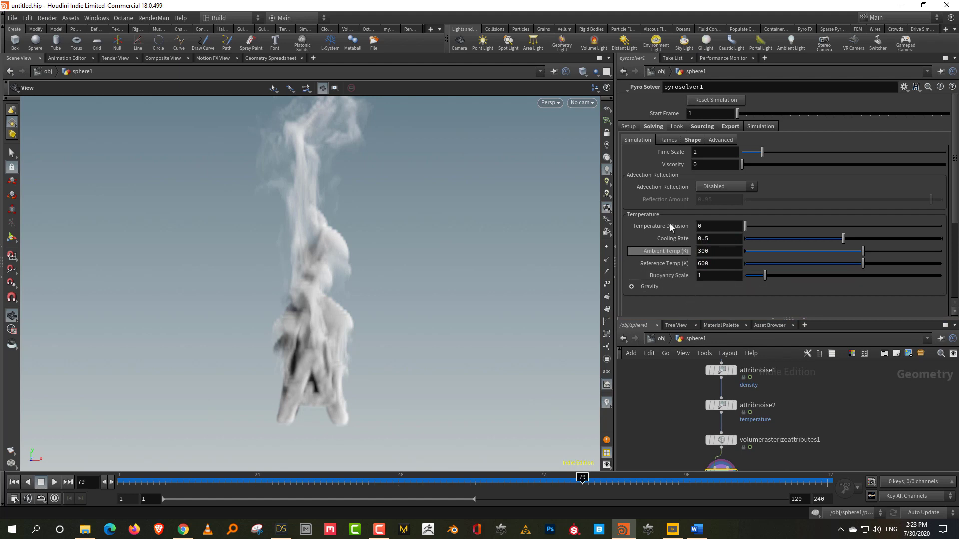
pyautogui.click(695, 141)
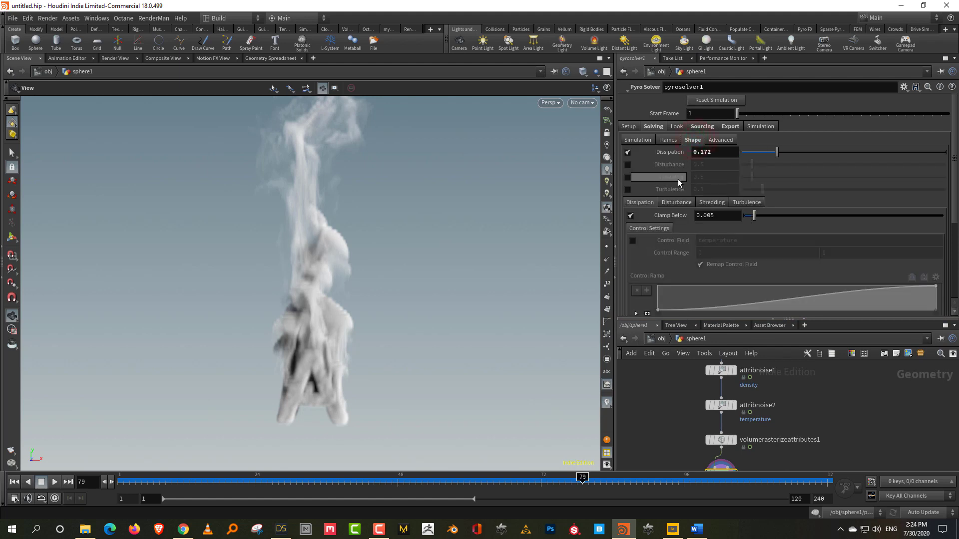
pyautogui.click(674, 141)
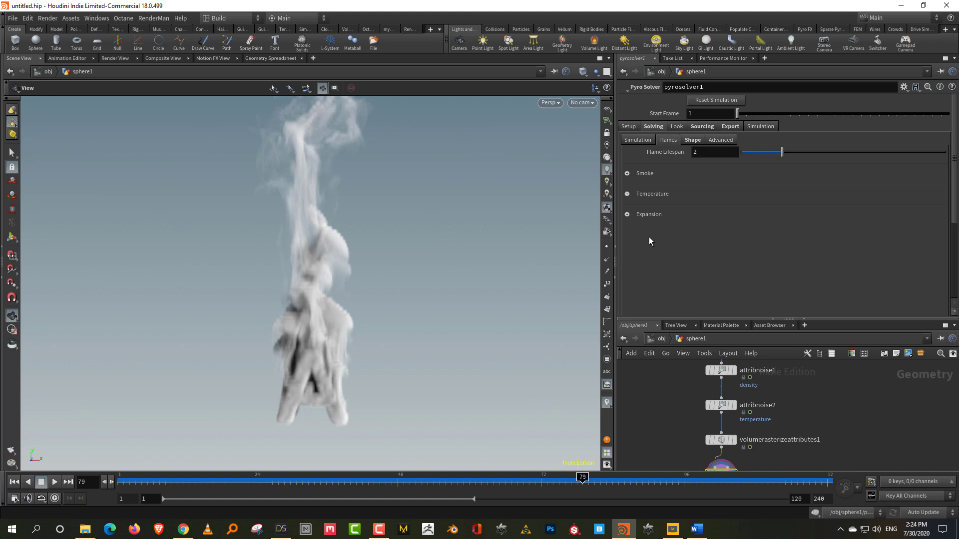
pyautogui.click(643, 141)
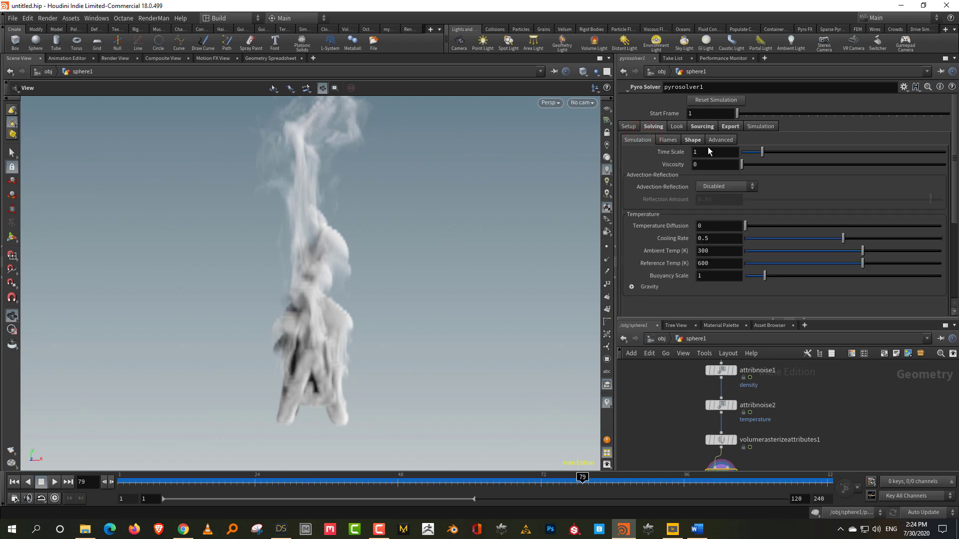
pyautogui.moveTo(855, 319); pyautogui.dragTo(856, 309)
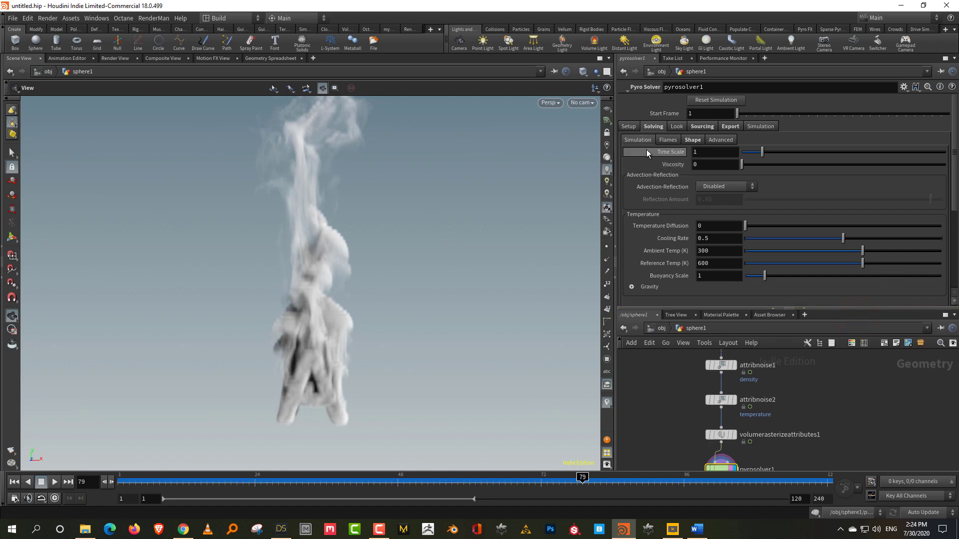